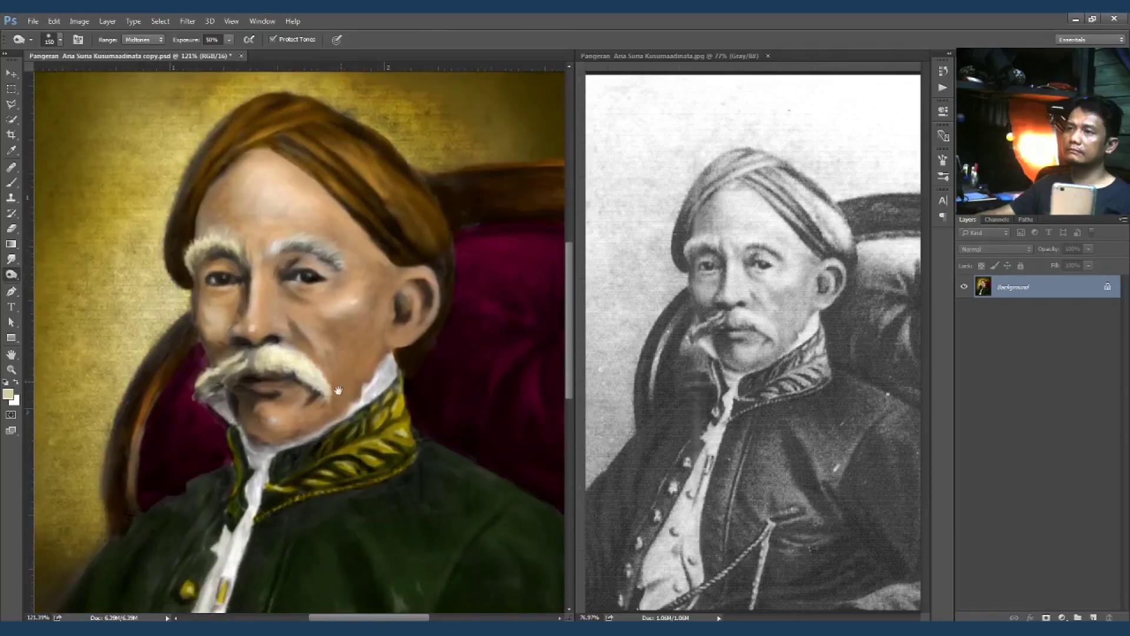
Step: Scroll up and down over the portrait to inspect it
scroll(353, 388, down, 5)
scroll(376, 447, up, 3)
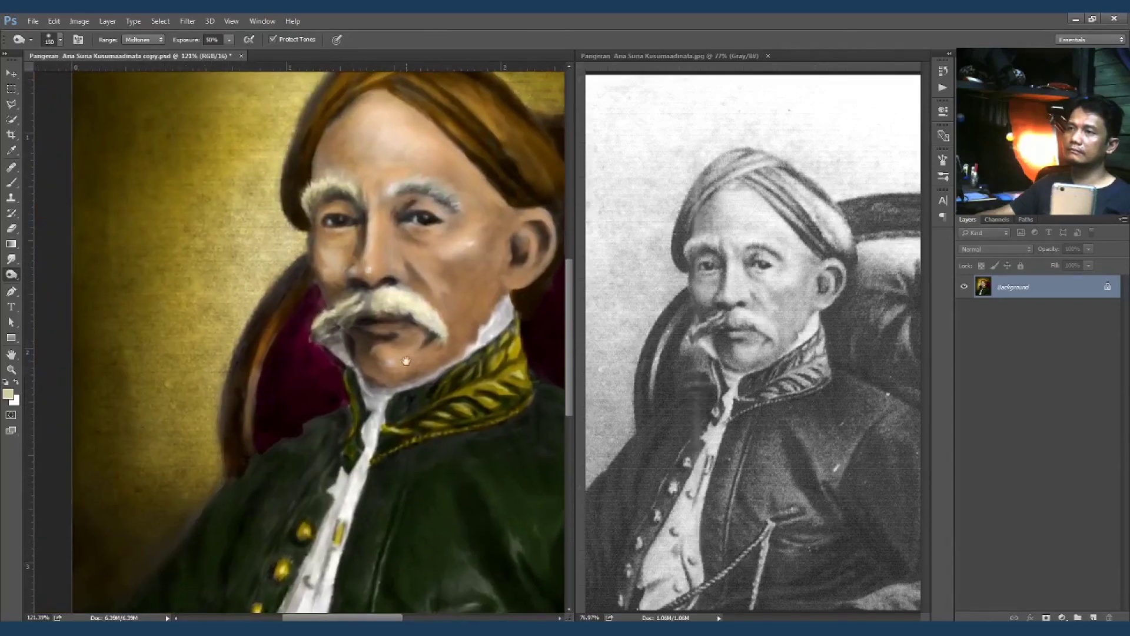
scroll(376, 423, down, 4)
scroll(374, 400, up, 2)
scroll(372, 385, up, 1)
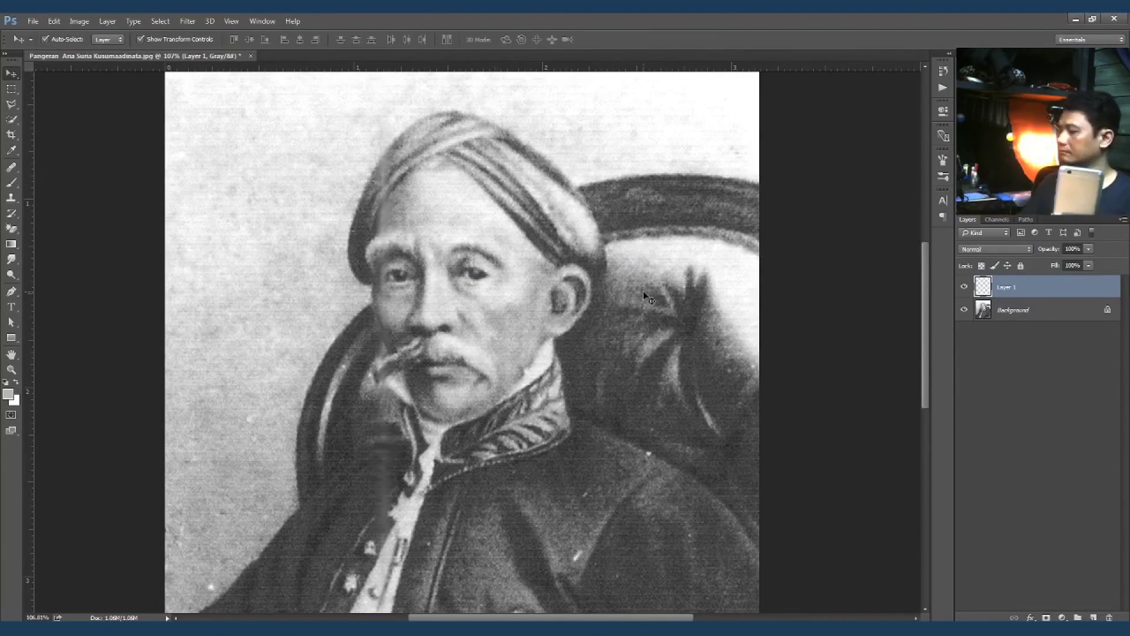
Step: Group the new empty layer and name the group 'colour'
key(ctrl+g)
double_click(1010, 282)
text(colour)
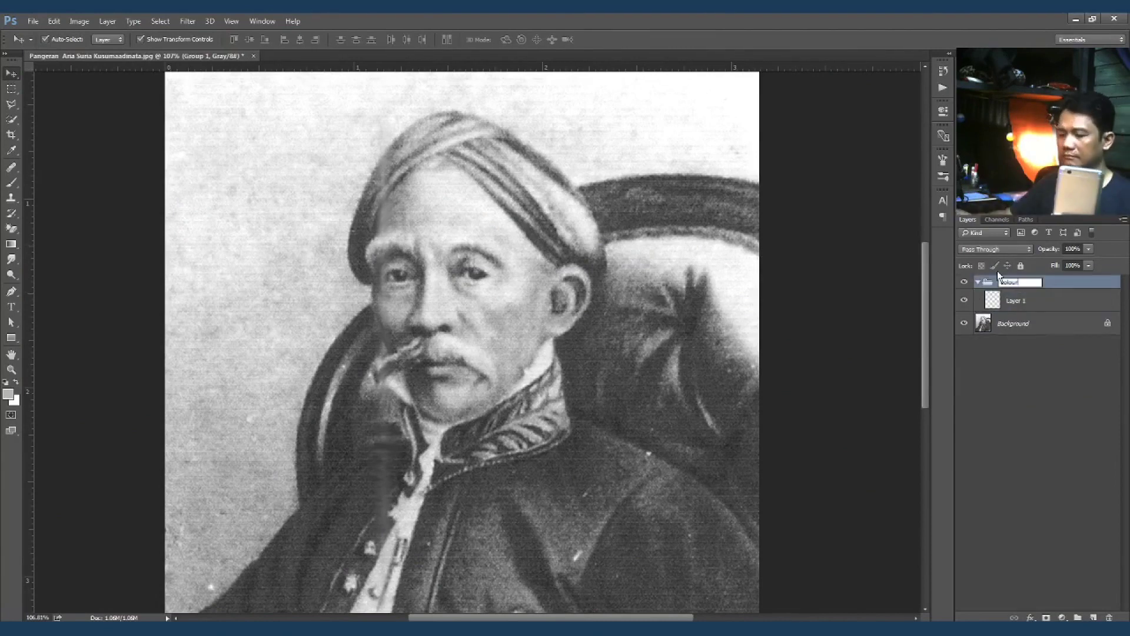
click(1013, 323)
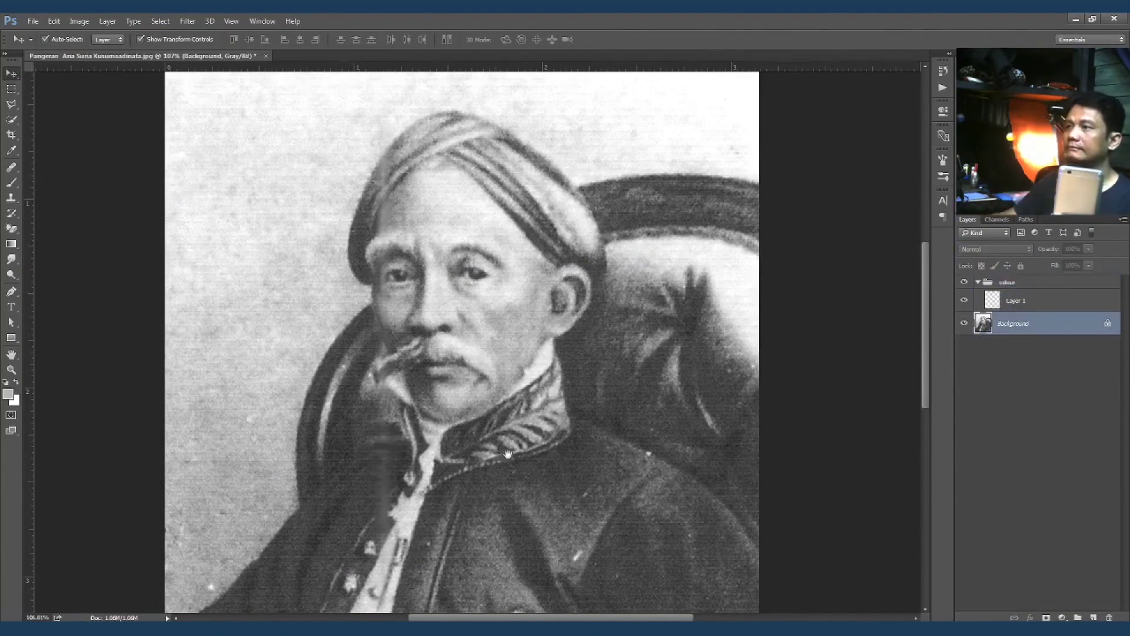
scroll(564, 352, down, 1)
Step: Check the photo's Levels without changes and pan the view to the upper coat
key(ctrl+l)
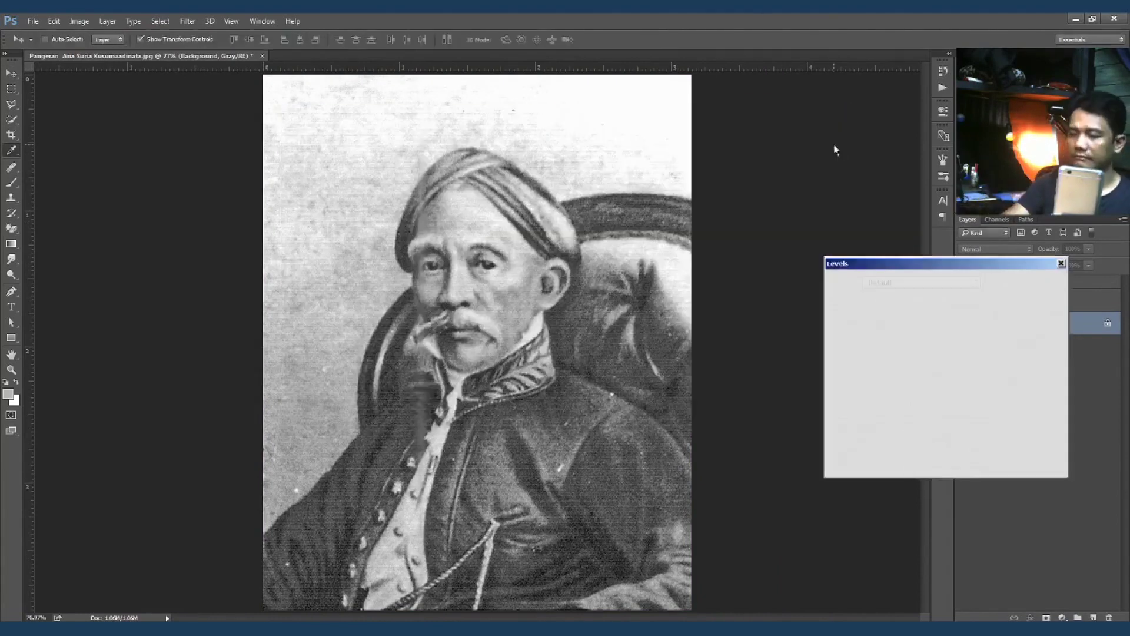
key(Return)
key(v)
scroll(612, 352, up, 3)
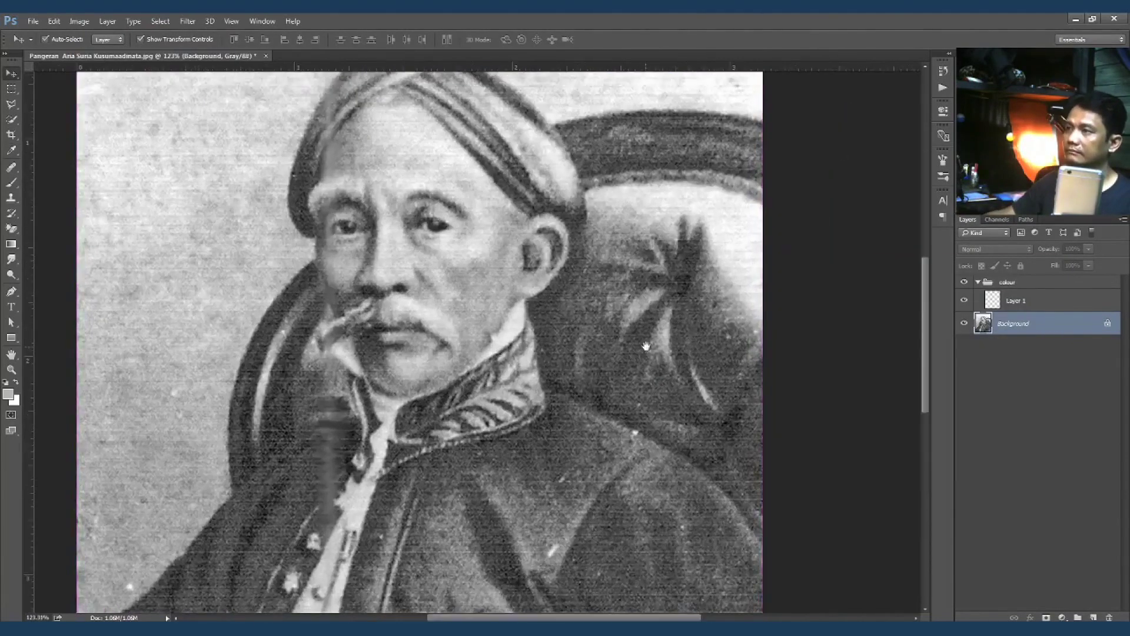
drag(611, 352, 634, 336)
key(j)
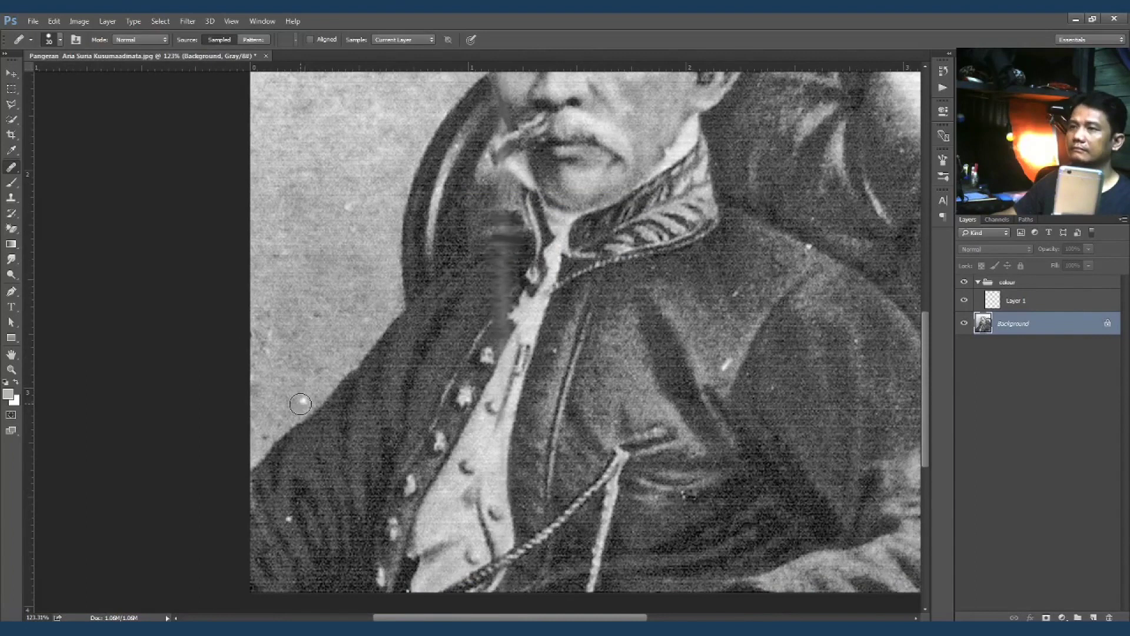
scroll(765, 306, up, 2)
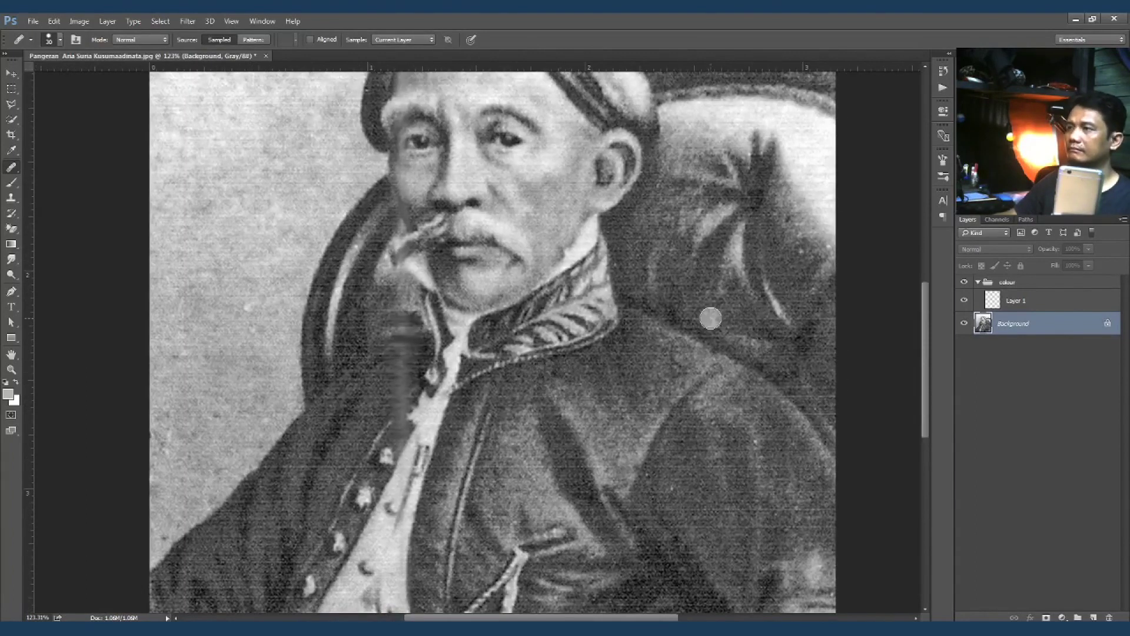
scroll(709, 318, up, 4)
scroll(594, 192, down, 3)
Step: Ready Layer 1 for brush painting and set the 'colour' group to Multiply blending
click(1016, 300)
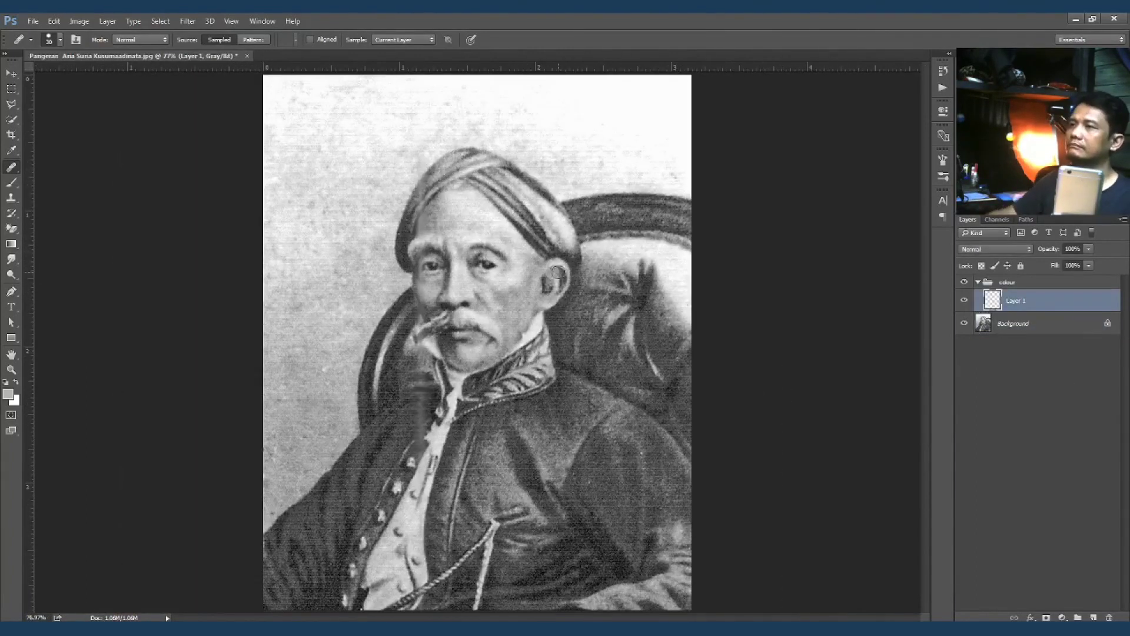
scroll(544, 285, up, 3)
key(b)
click(60, 39)
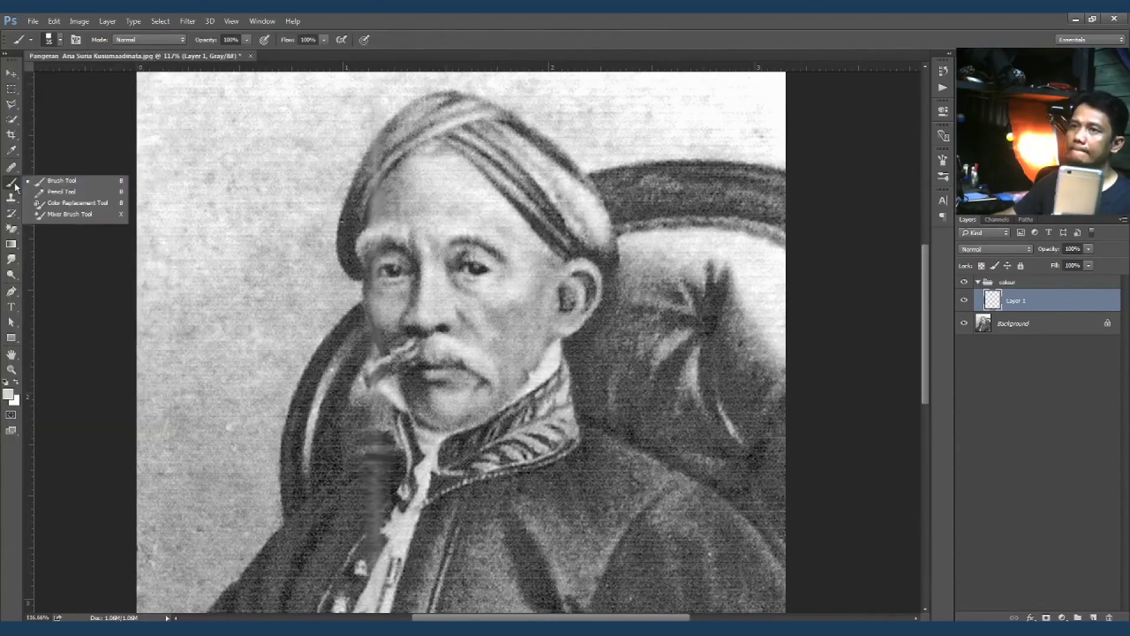
click(1012, 282)
click(995, 249)
click(1003, 287)
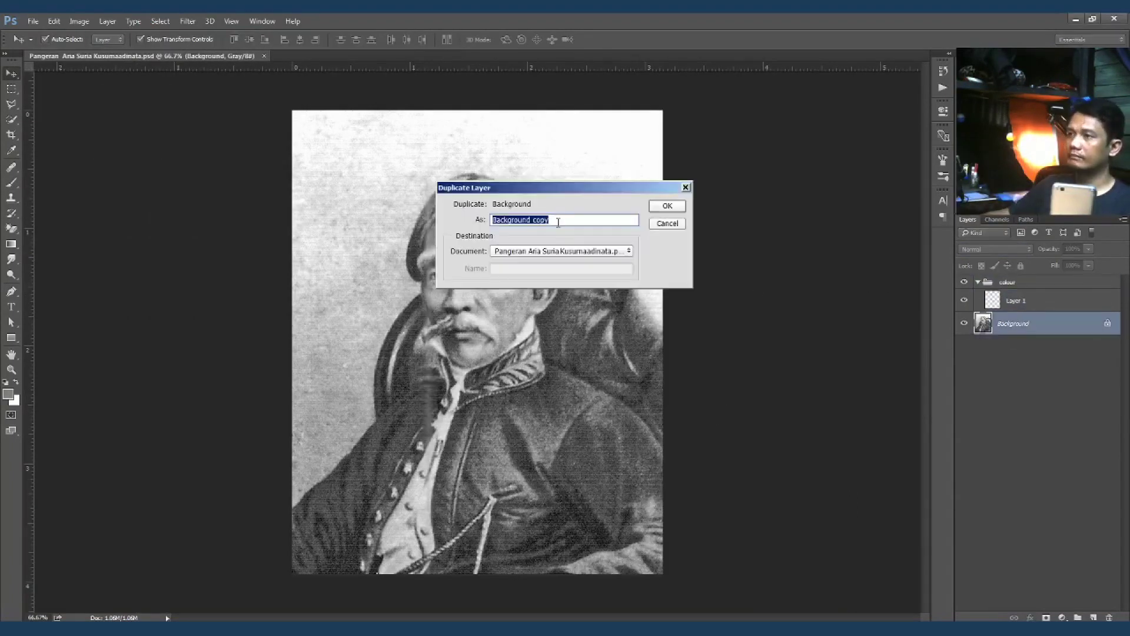
Step: Duplicate the photo layer as 'smudge' and set the Smudge tool to a 20 px brush
text(smudge)
key(Return)
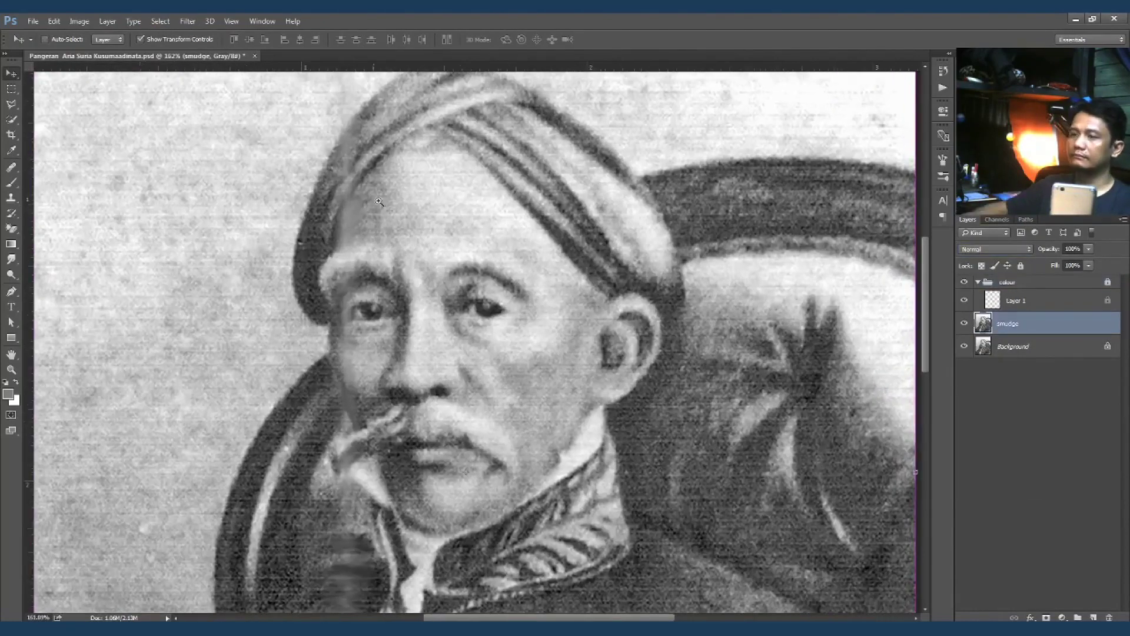
key(r)
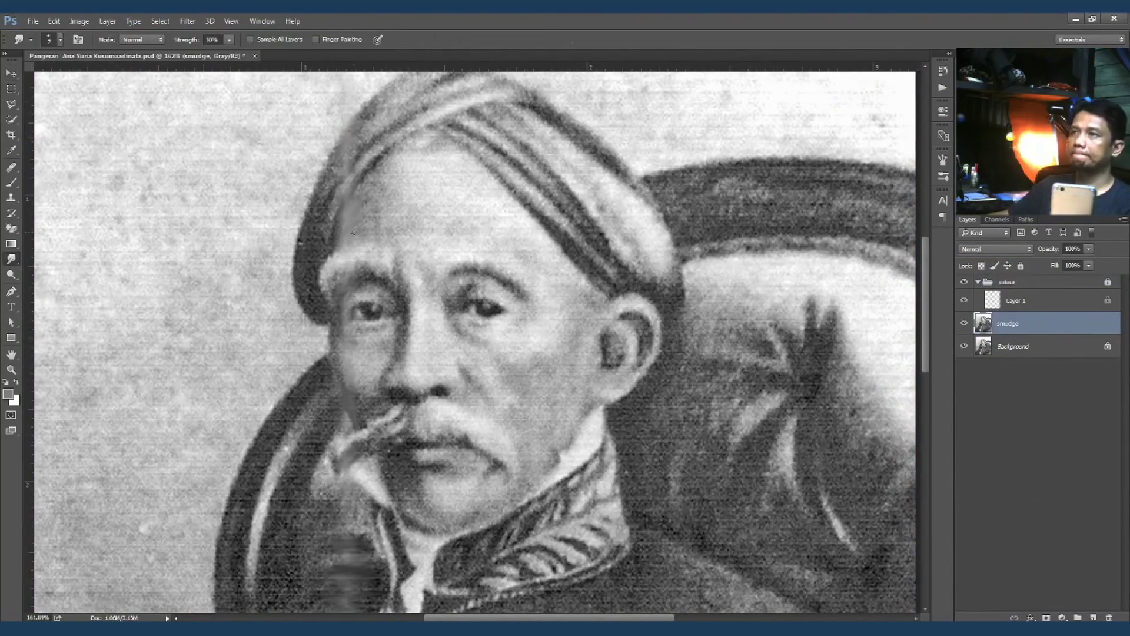
key(bracketright)
key(bracketright)
key(bracketright)
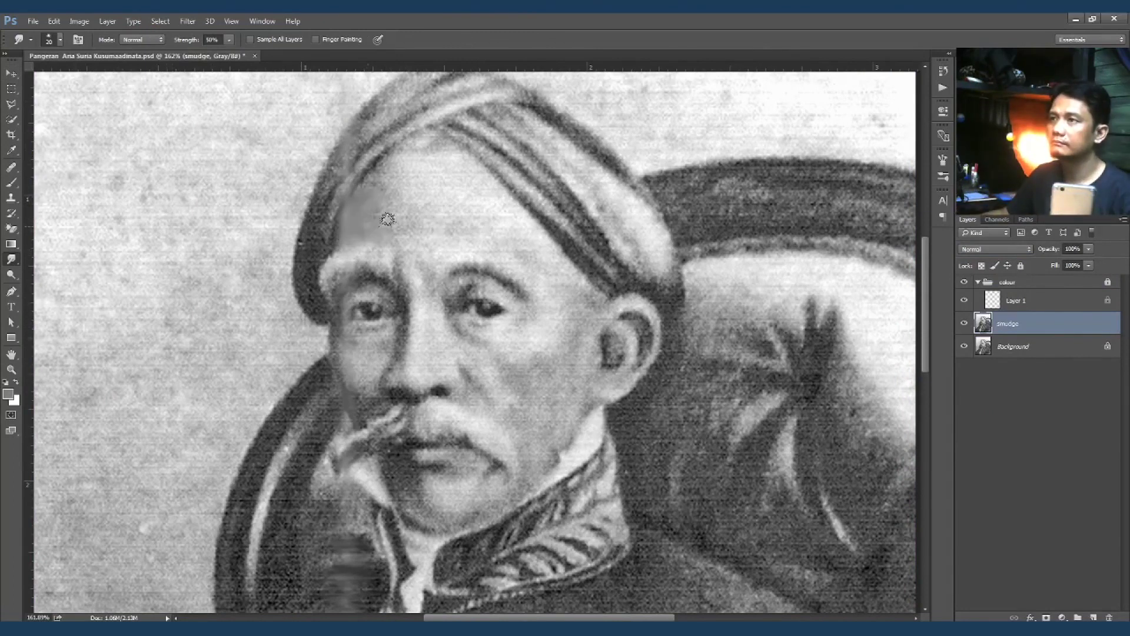
click(141, 39)
Step: Set smudge strength to 70% and smooth the rough forehead texture
click(31, 39)
double_click(23, 235)
drag(408, 164, 449, 171)
mouse_move(399, 243)
mouse_down()
mouse_move(450, 166)
mouse_move(480, 225)
mouse_move(419, 224)
mouse_up()
key(bracketright)
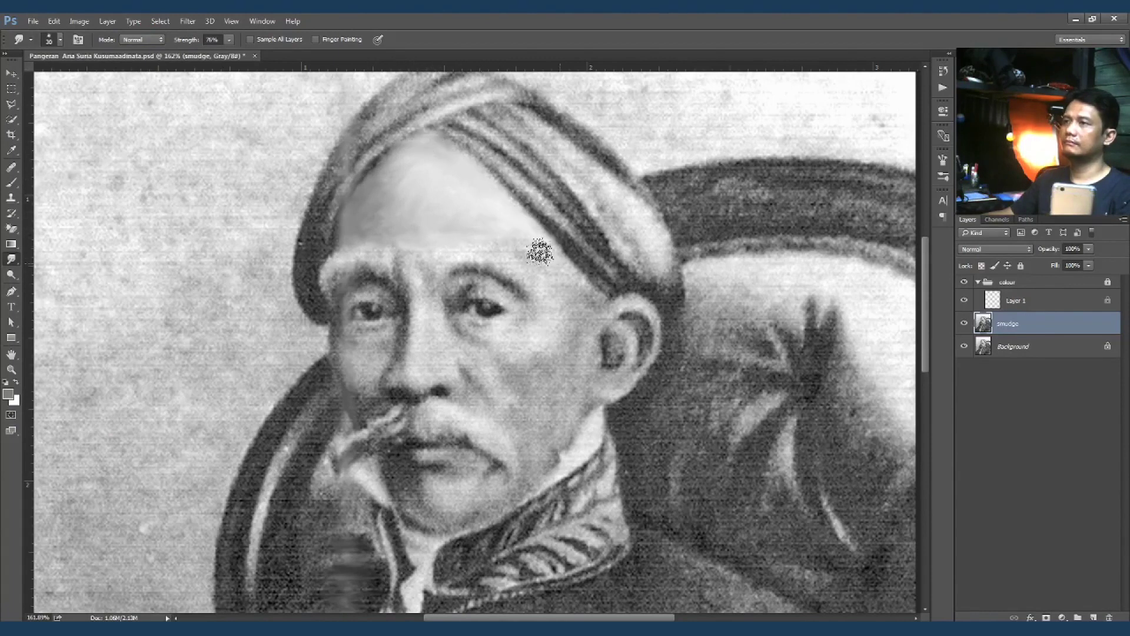
key(bracketleft)
scroll(400, 255, up, 4)
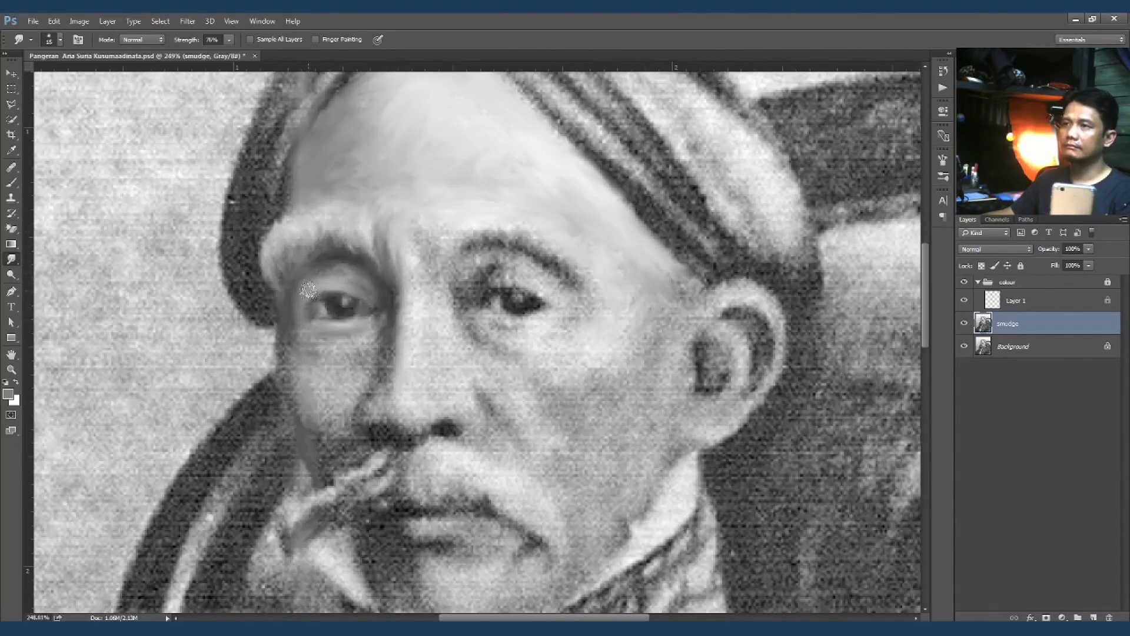
Step: Smooth the lower cheek, the area below the nose and the nostril edge
key(bracketright)
key(bracketright)
drag(283, 404, 346, 454)
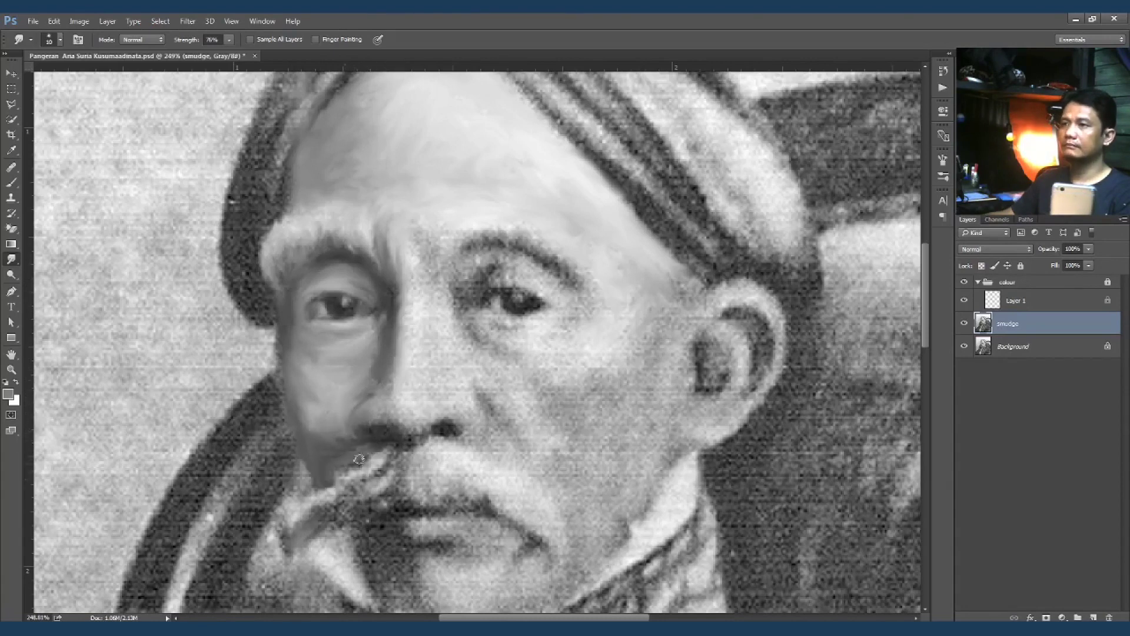
key(bracketright)
drag(392, 456, 350, 515)
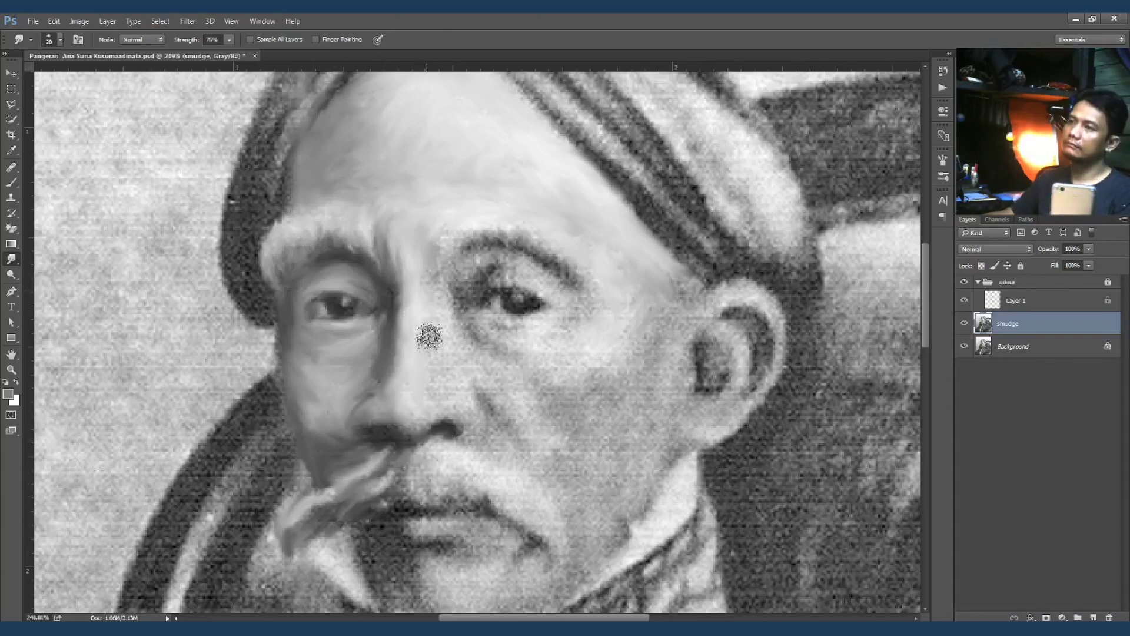
drag(419, 419, 406, 418)
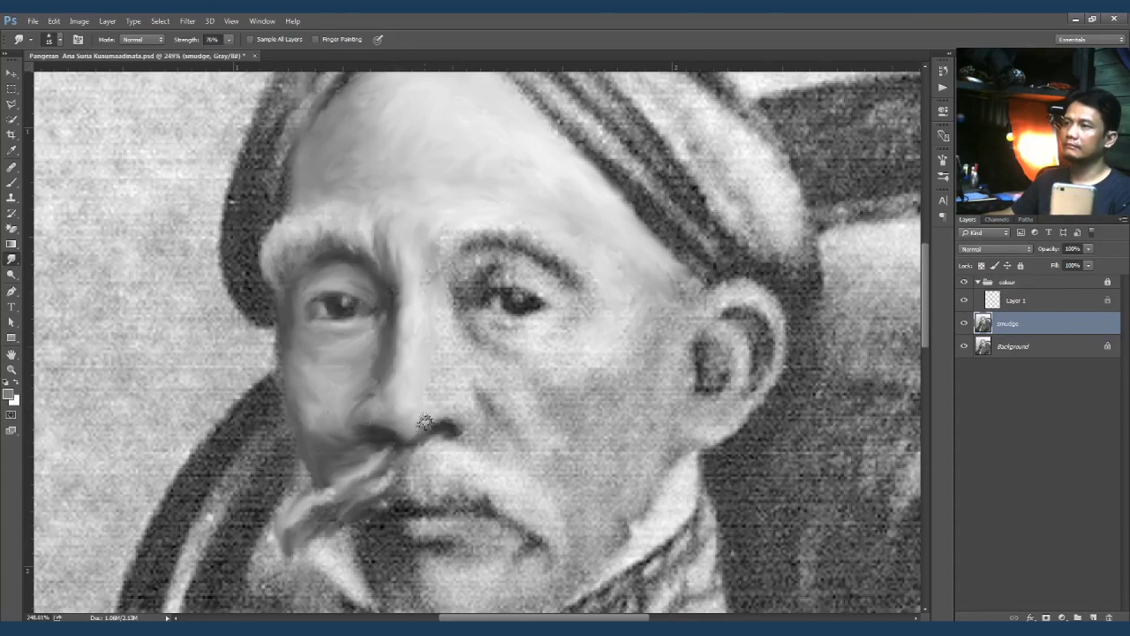
key(bracketleft)
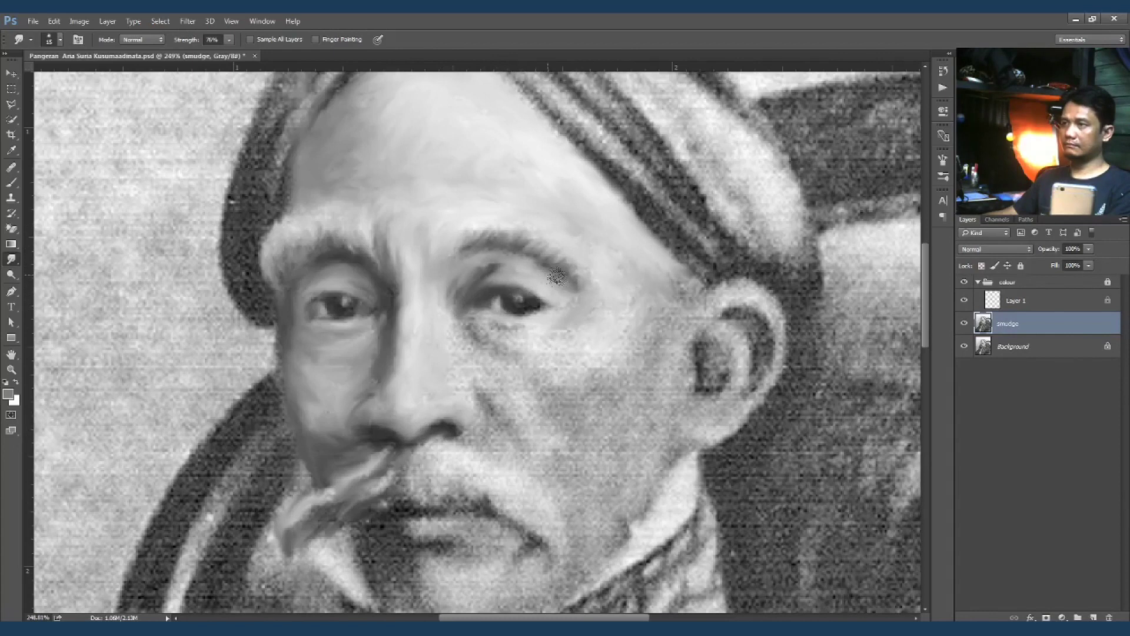
Step: At 49% strength, smooth the right cheek, inner ear and chin shadow
key(bracketright)
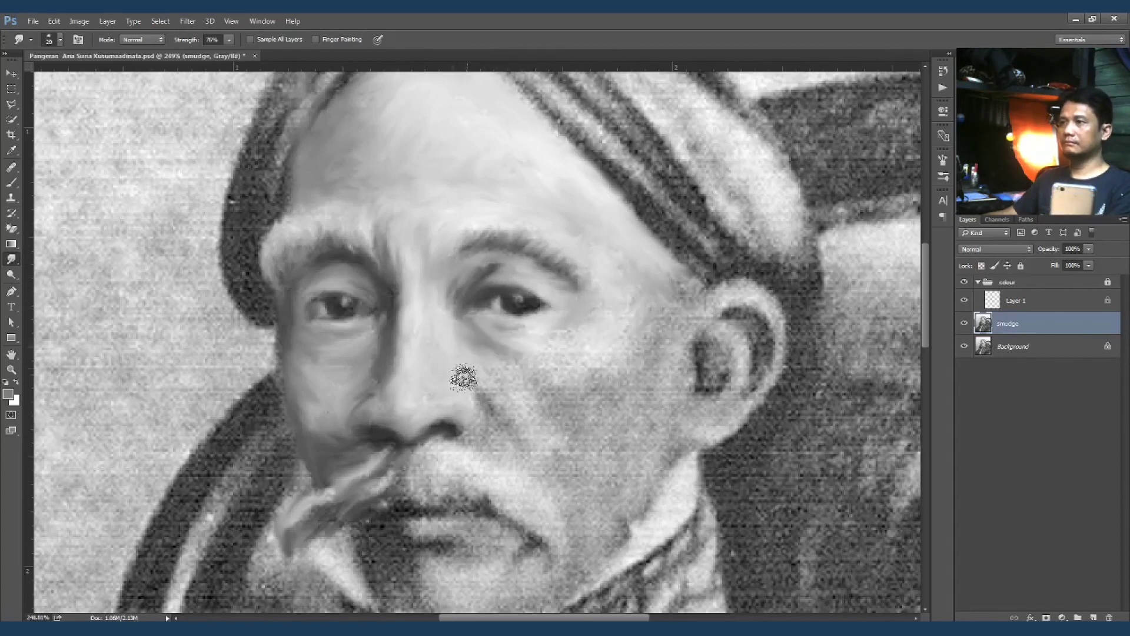
key(bracketright)
key(4)
key(9)
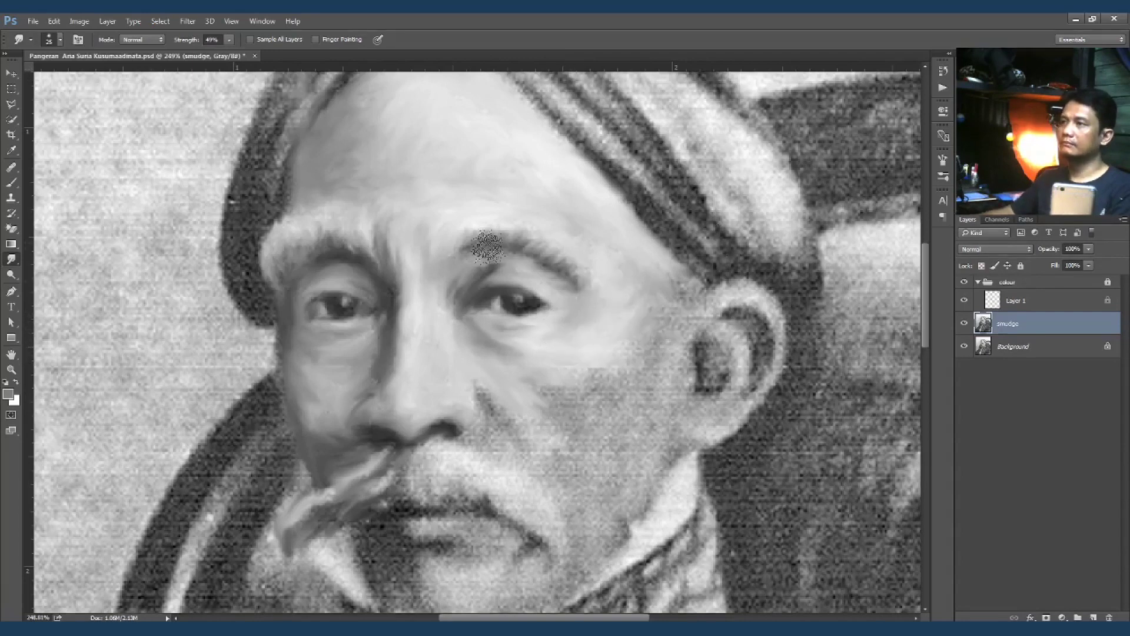
drag(594, 368, 582, 398)
key(bracketleft)
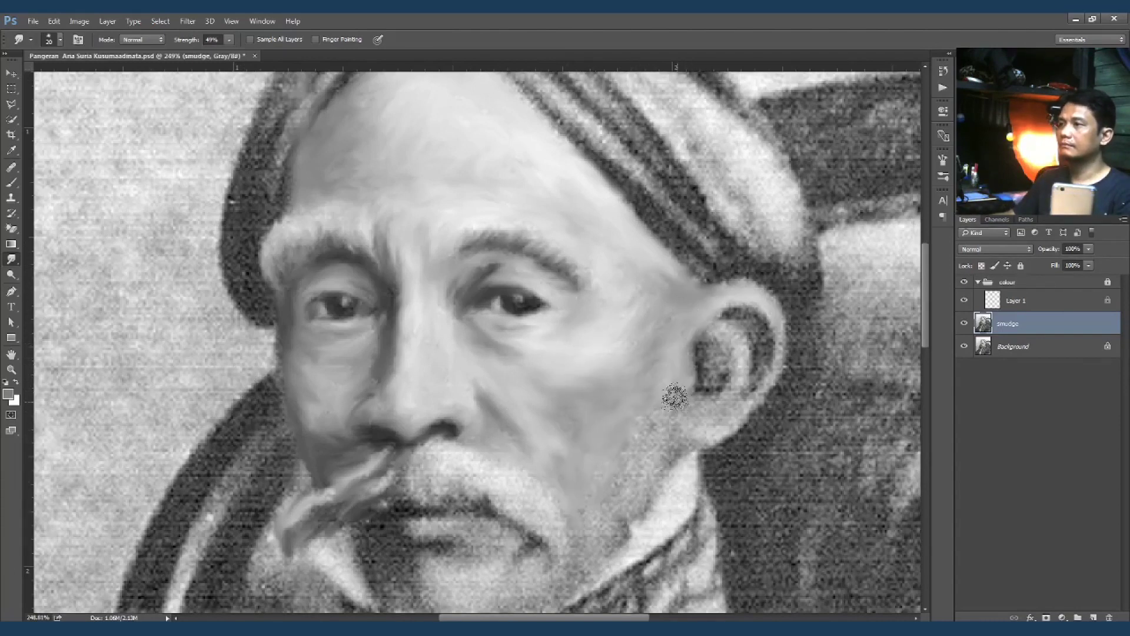
drag(705, 329, 716, 290)
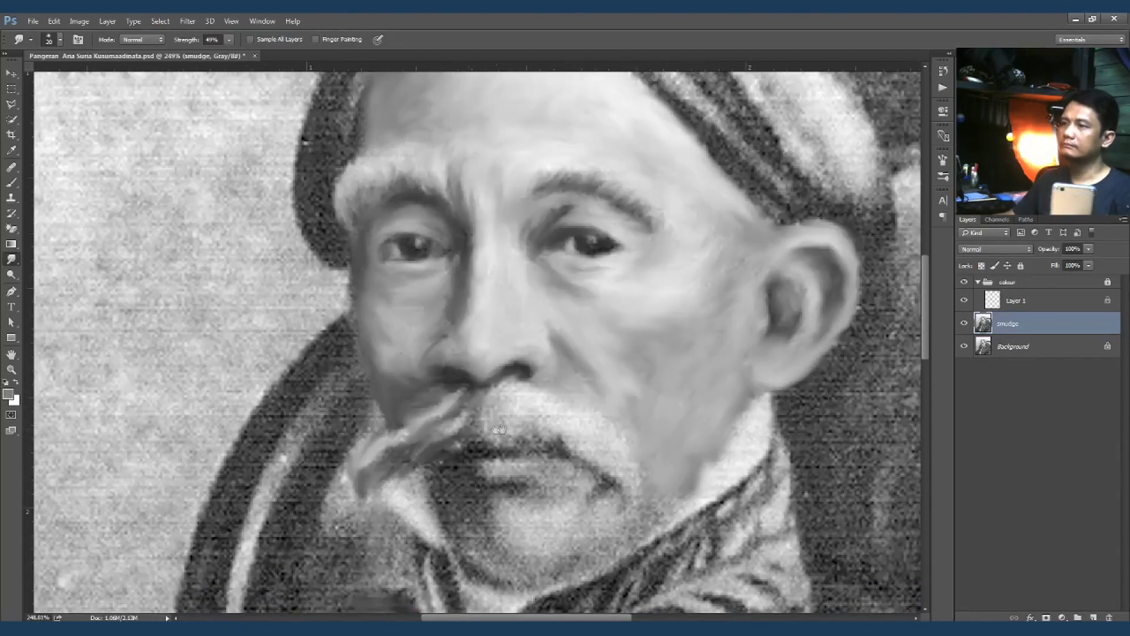
key(bracketleft)
drag(616, 551, 689, 492)
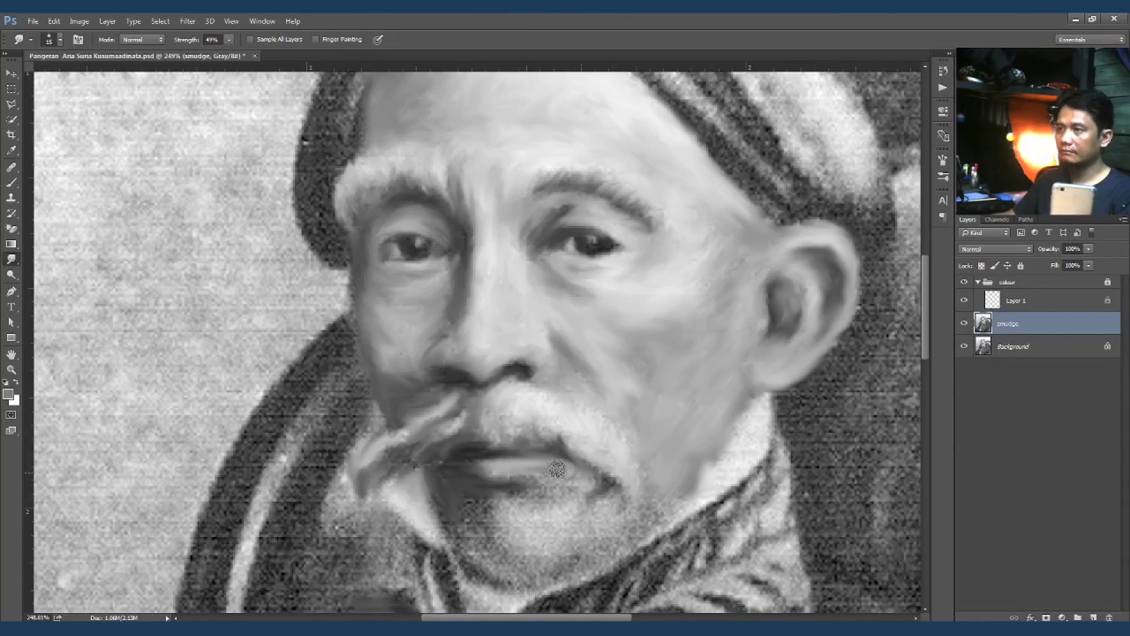
key(bracketright)
mouse_move(461, 514)
mouse_down()
mouse_move(518, 551)
mouse_move(449, 458)
mouse_move(567, 486)
mouse_move(512, 517)
mouse_move(570, 547)
mouse_move(681, 500)
mouse_move(743, 450)
mouse_up()
Step: Raise smudge strength to 60% and soften the turban edge along the forehead
scroll(653, 289, up, 2)
scroll(641, 212, up, 2)
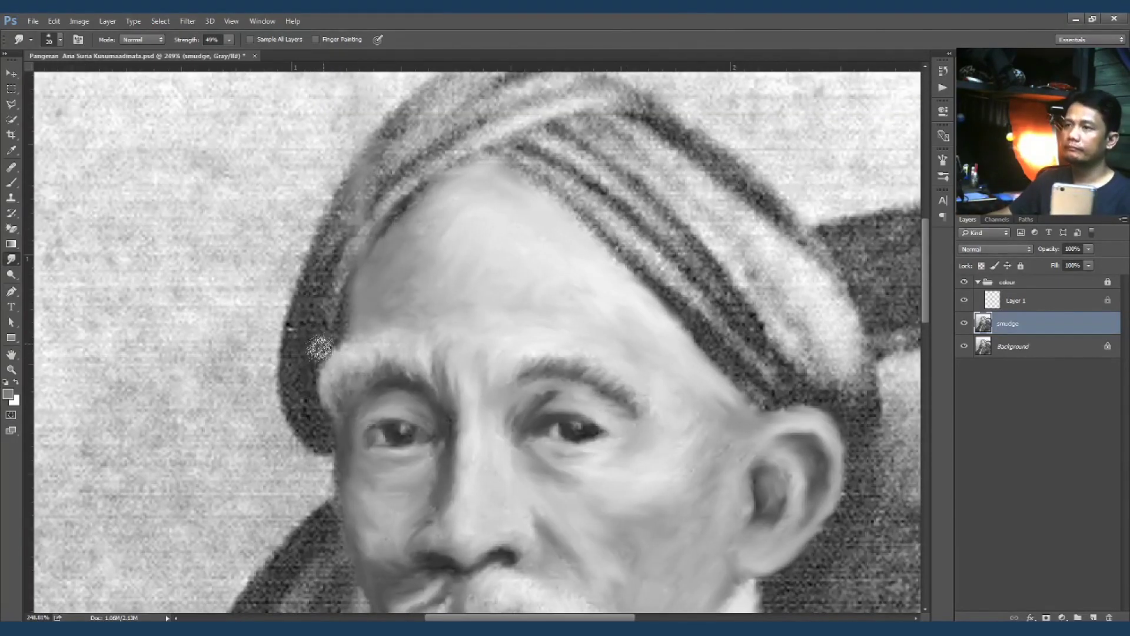
drag(227, 40, 234, 42)
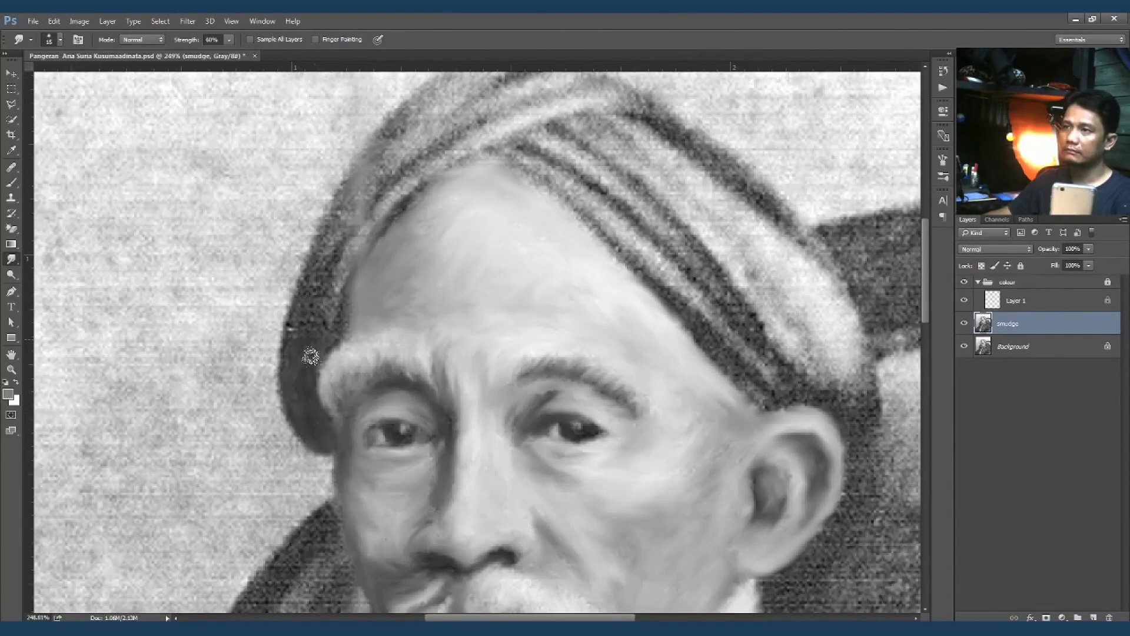
drag(347, 271, 327, 308)
drag(340, 246, 325, 284)
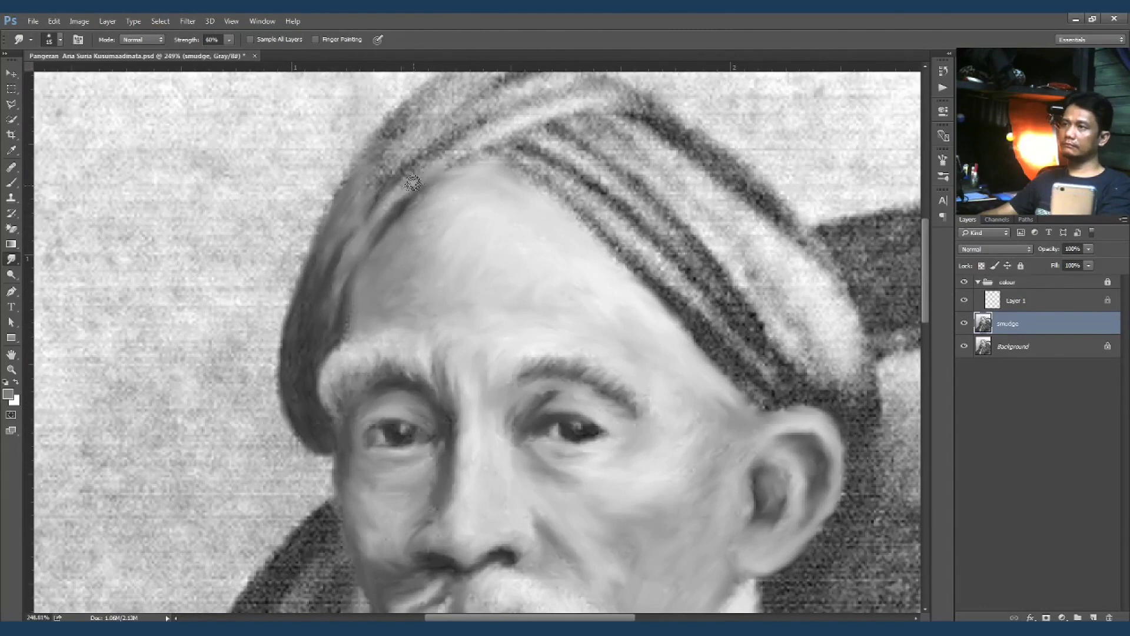
Step: Smooth the turban's upper edge and its upper dark stripe
drag(412, 182, 396, 261)
scroll(494, 185, up, 1)
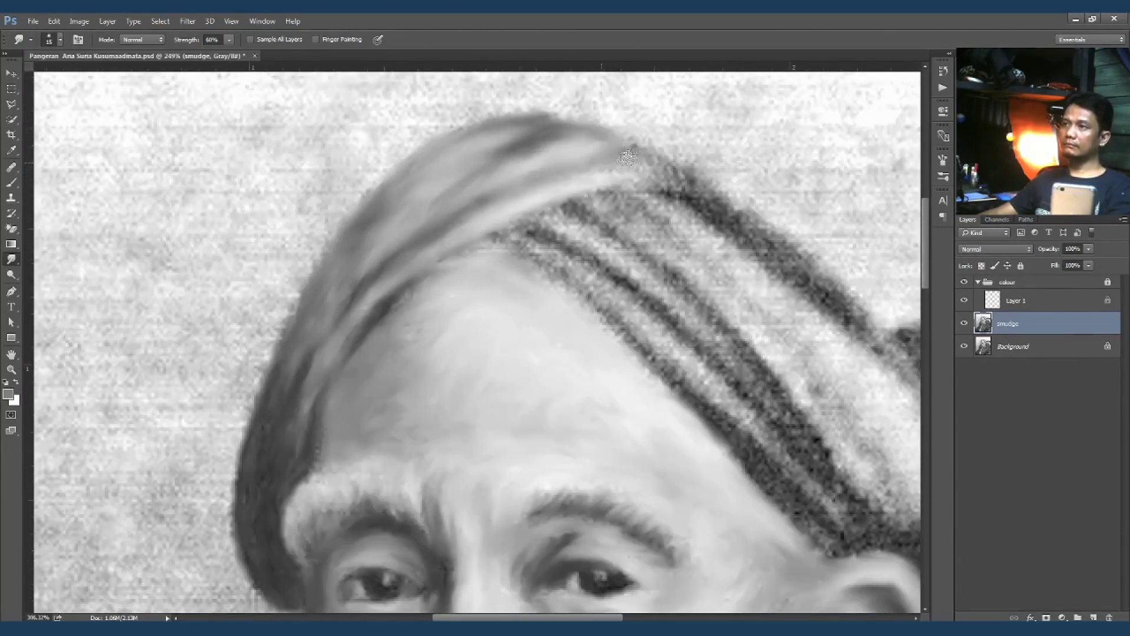
scroll(565, 141, right, 3)
key(bracketright)
key(bracketright)
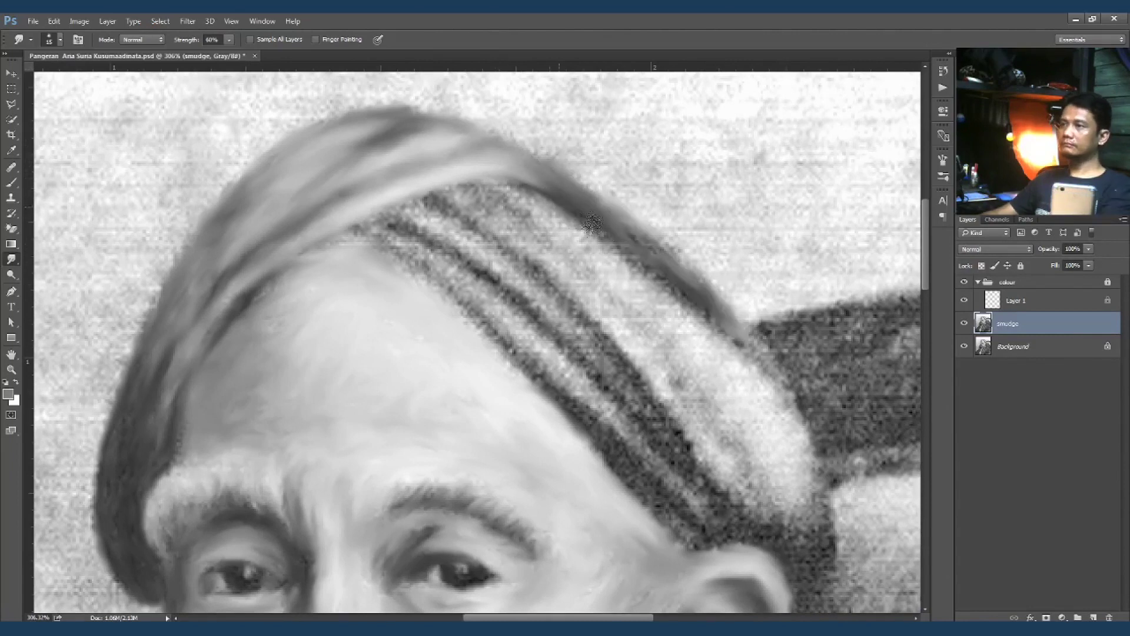
drag(759, 353, 624, 283)
key(bracketleft)
key(bracketleft)
key(bracketleft)
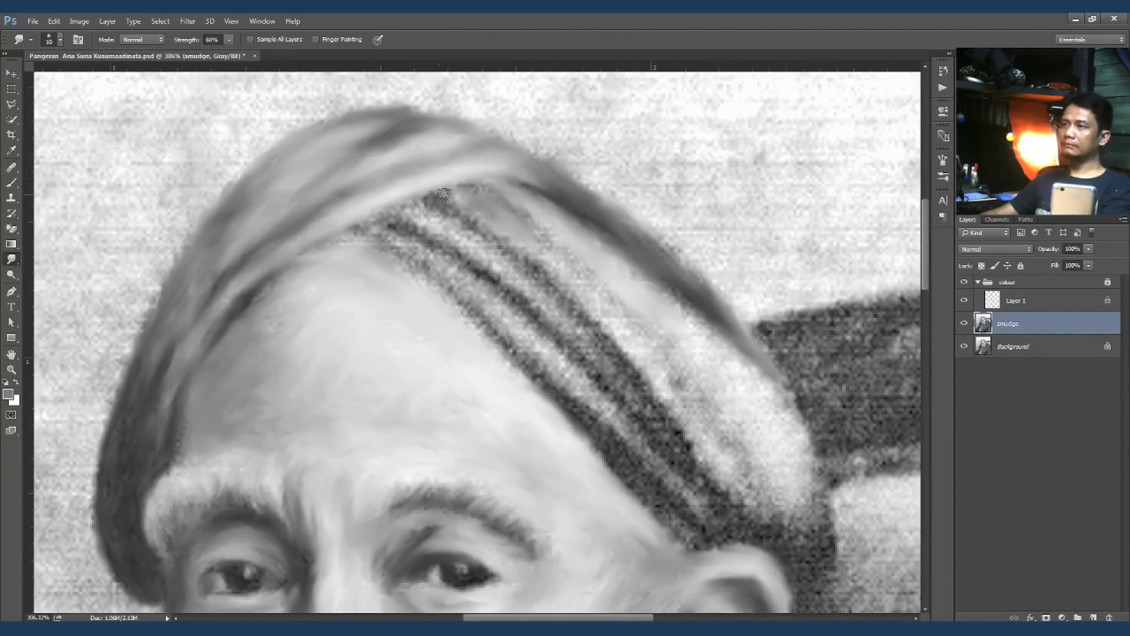
mouse_move(483, 196)
mouse_down()
mouse_move(601, 273)
mouse_move(644, 323)
mouse_move(645, 302)
mouse_move(420, 203)
mouse_move(492, 252)
mouse_move(404, 227)
mouse_move(360, 252)
mouse_move(404, 310)
mouse_move(459, 303)
mouse_move(510, 369)
mouse_move(521, 312)
mouse_move(586, 403)
mouse_move(518, 292)
mouse_move(597, 402)
mouse_move(639, 496)
mouse_move(671, 528)
mouse_move(648, 466)
mouse_up()
key(bracketright)
key(bracketleft)
key(bracketright)
key(bracketleft)
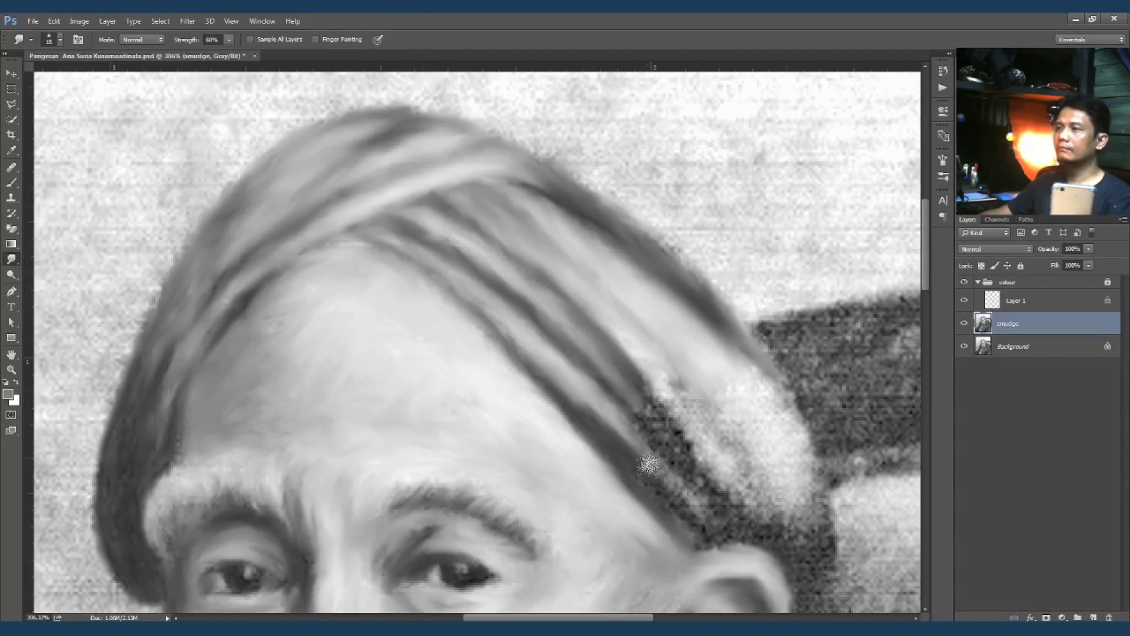
Step: Smear the lower speckled turban stripe and the hair behind the ear
drag(688, 520, 666, 434)
mouse_move(693, 495)
mouse_down()
mouse_move(647, 390)
mouse_move(689, 471)
mouse_move(756, 384)
mouse_up()
key(bracketright)
key(bracketright)
key(bracketleft)
key(bracketleft)
scroll(777, 471, down, 3)
mouse_move(790, 417)
mouse_down()
mouse_move(677, 336)
mouse_move(766, 406)
mouse_move(723, 551)
mouse_up()
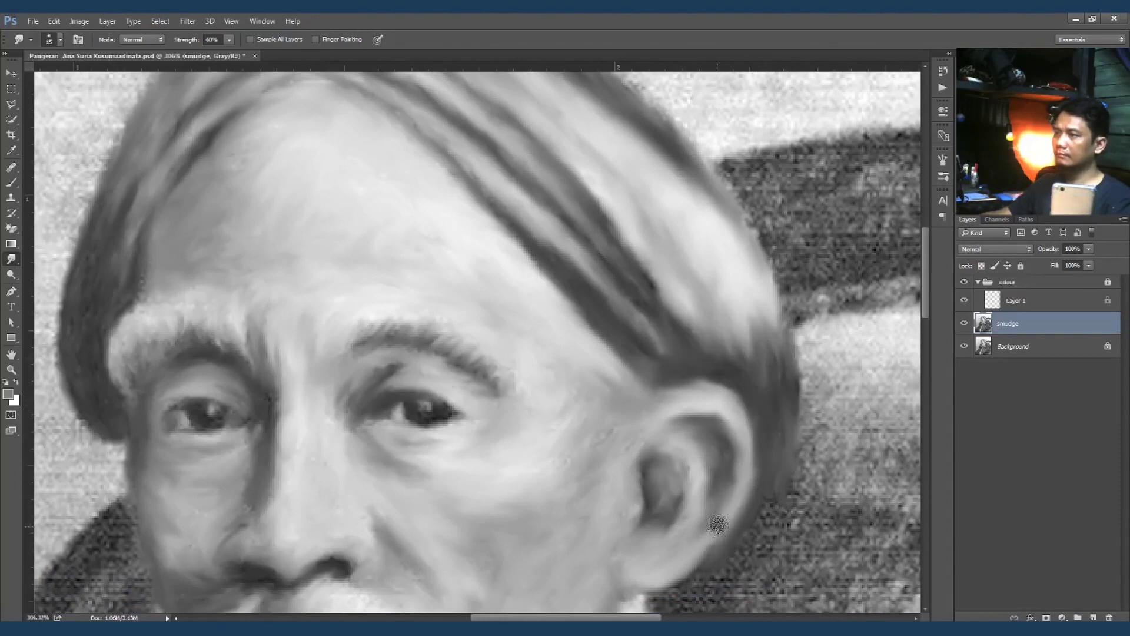
scroll(736, 477, down, 2)
Step: Smooth the white shirt front strip and its edge
scroll(754, 433, down, 2)
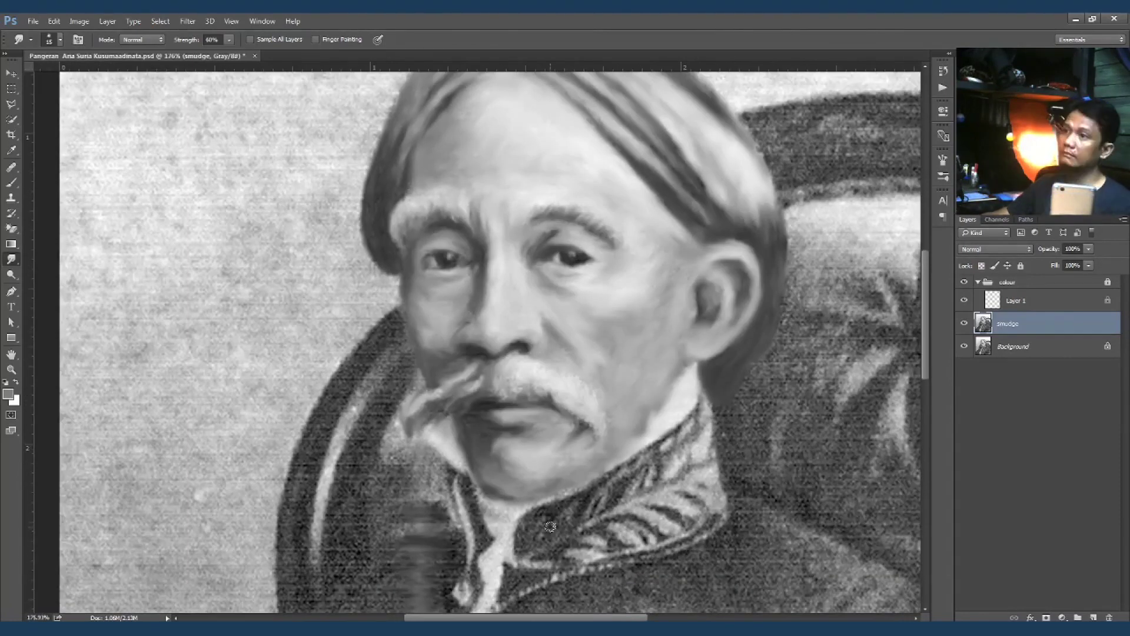
scroll(549, 526, up, 1)
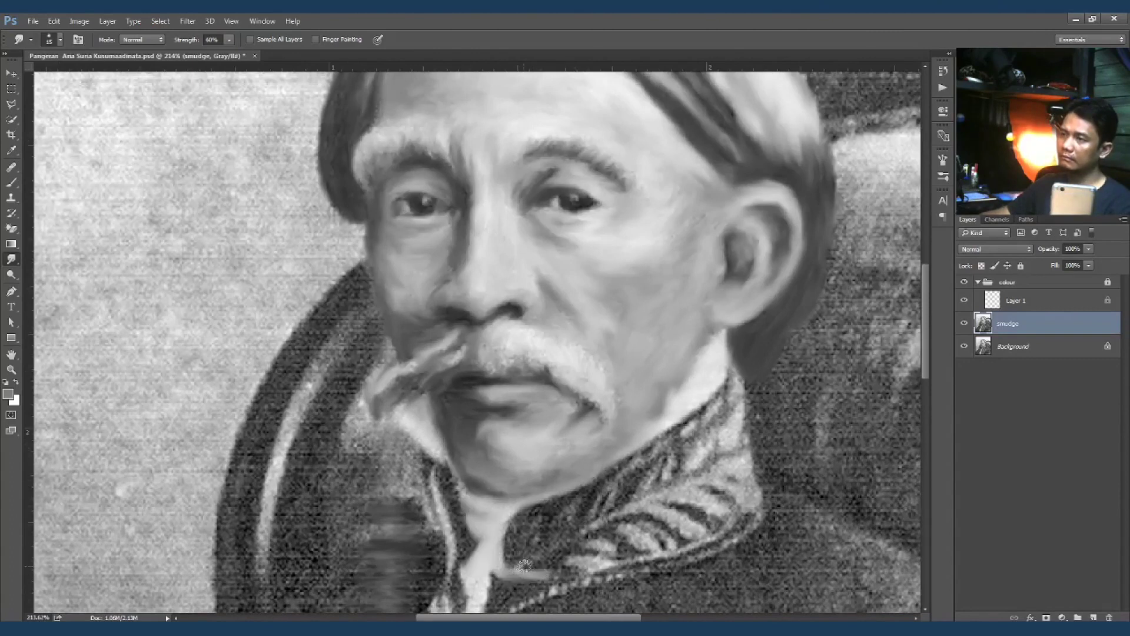
drag(524, 565, 544, 468)
drag(433, 576, 528, 467)
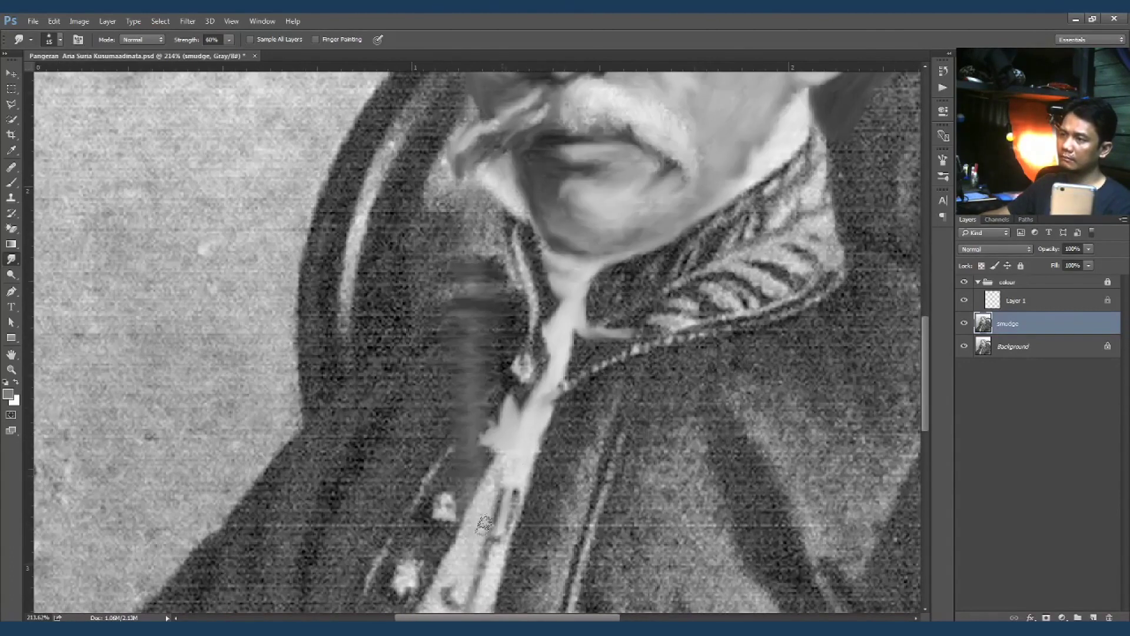
drag(507, 534, 551, 387)
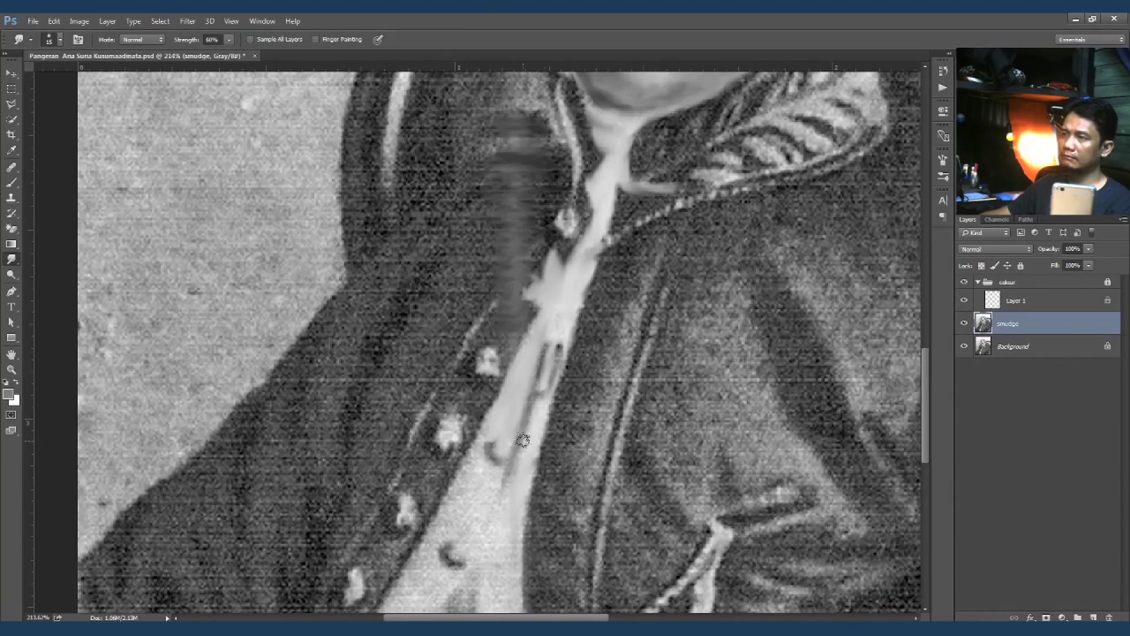
drag(522, 441, 449, 512)
drag(451, 570, 548, 458)
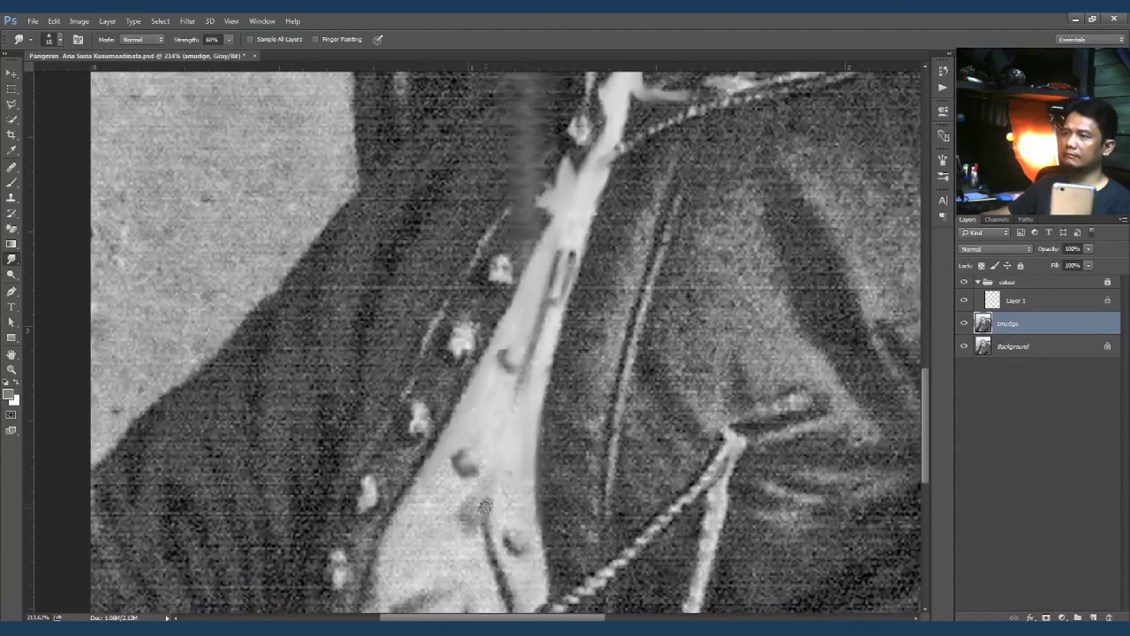
drag(557, 375, 529, 523)
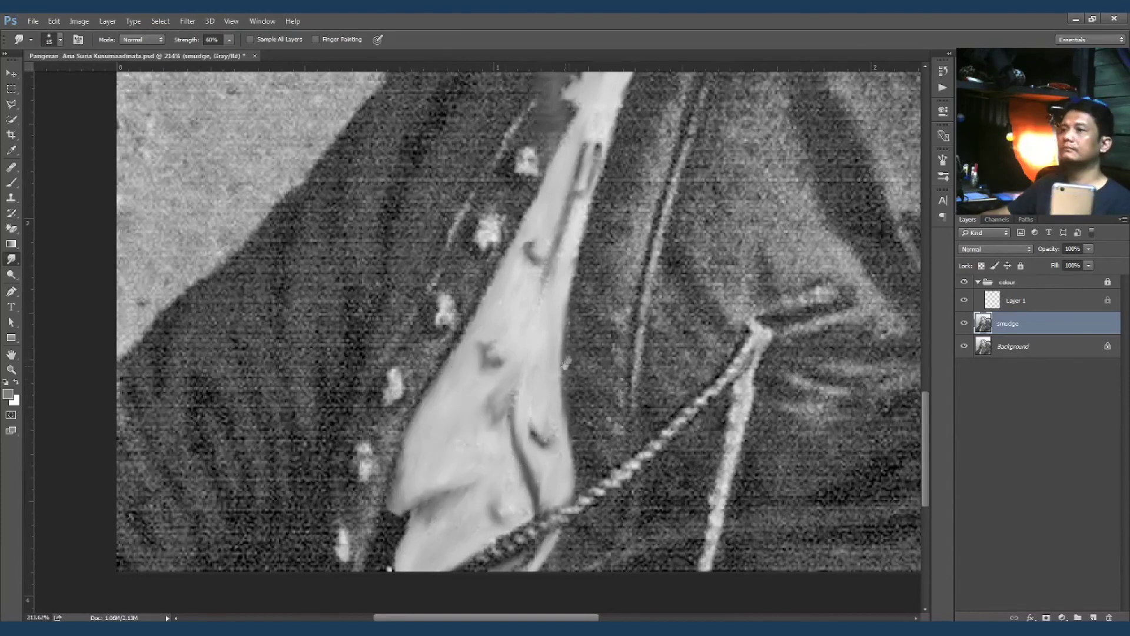
Step: Smudge the embroidered collar, the dark coat below it and the jacket beside it
scroll(613, 318, up, 5)
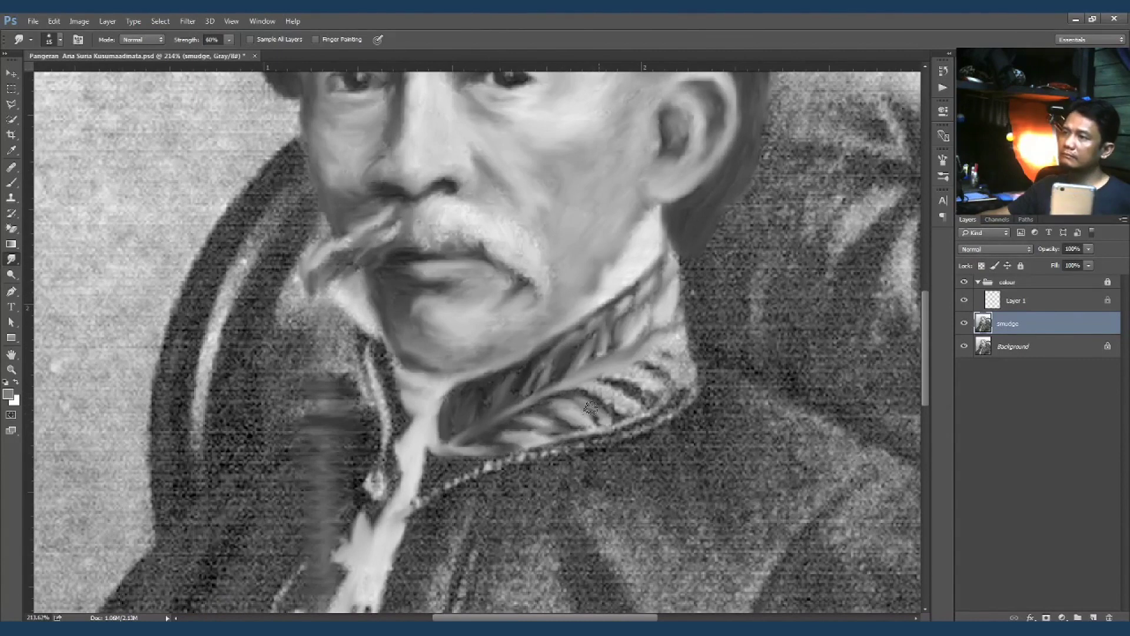
drag(608, 380, 656, 378)
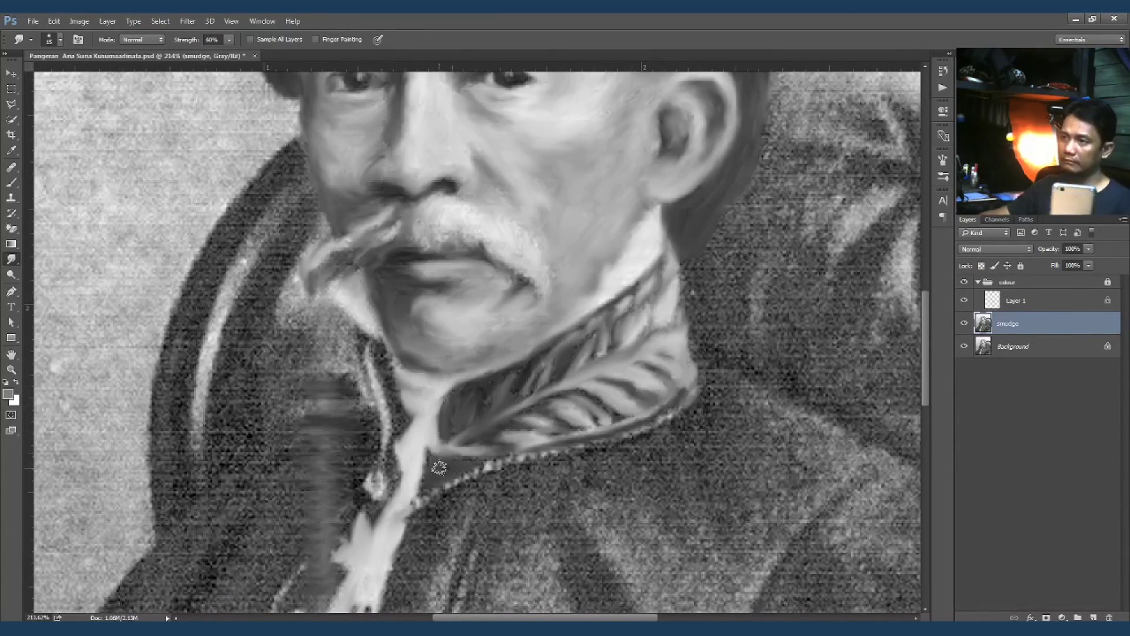
key(])
mouse_move(719, 390)
mouse_down()
mouse_move(686, 409)
mouse_move(709, 477)
mouse_up()
scroll(533, 396, down, 3)
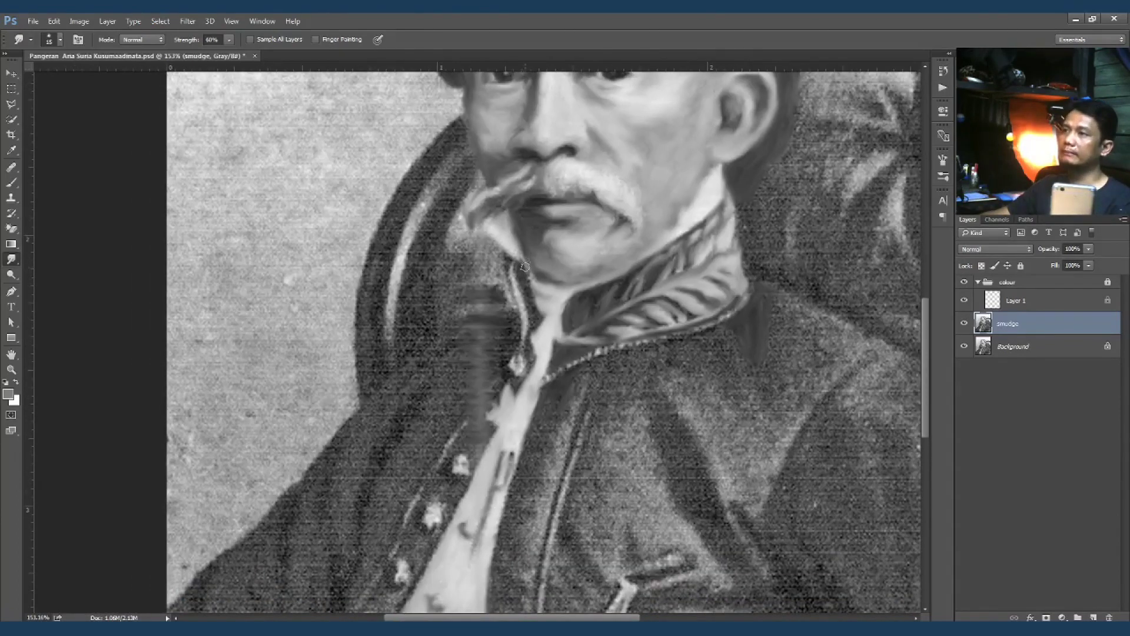
scroll(524, 267, up, 3)
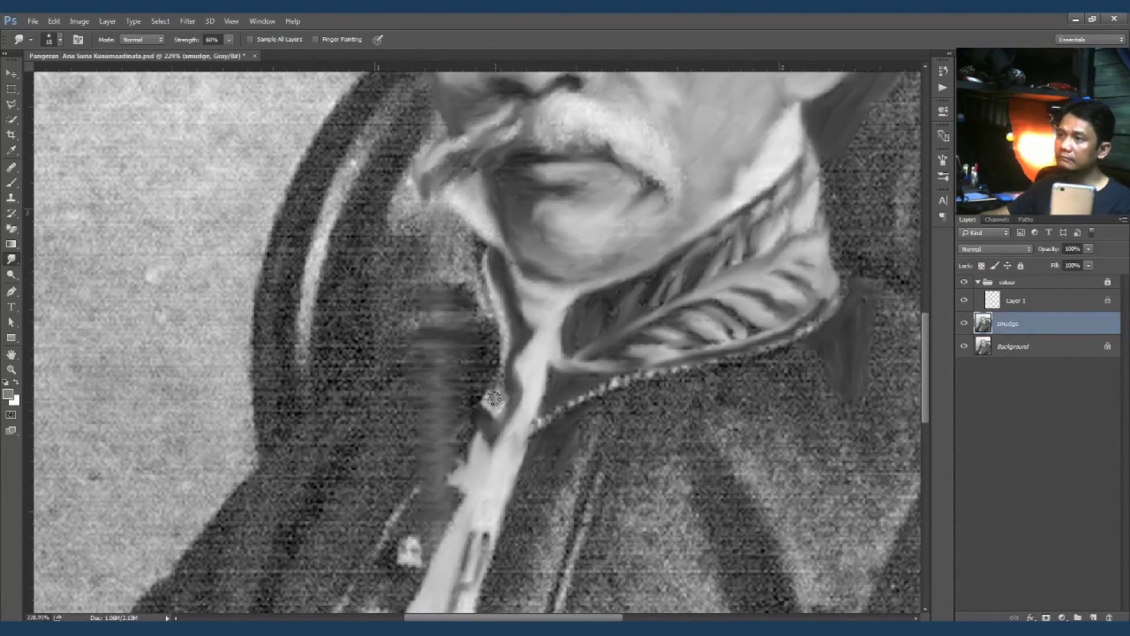
mouse_move(476, 275)
mouse_down()
mouse_move(382, 371)
mouse_move(482, 330)
mouse_move(448, 460)
mouse_move(422, 486)
mouse_move(514, 436)
mouse_up()
mouse_move(517, 515)
mouse_down()
mouse_move(558, 495)
mouse_move(607, 404)
mouse_move(583, 450)
mouse_move(665, 382)
mouse_move(647, 501)
mouse_move(714, 373)
mouse_move(717, 393)
mouse_up()
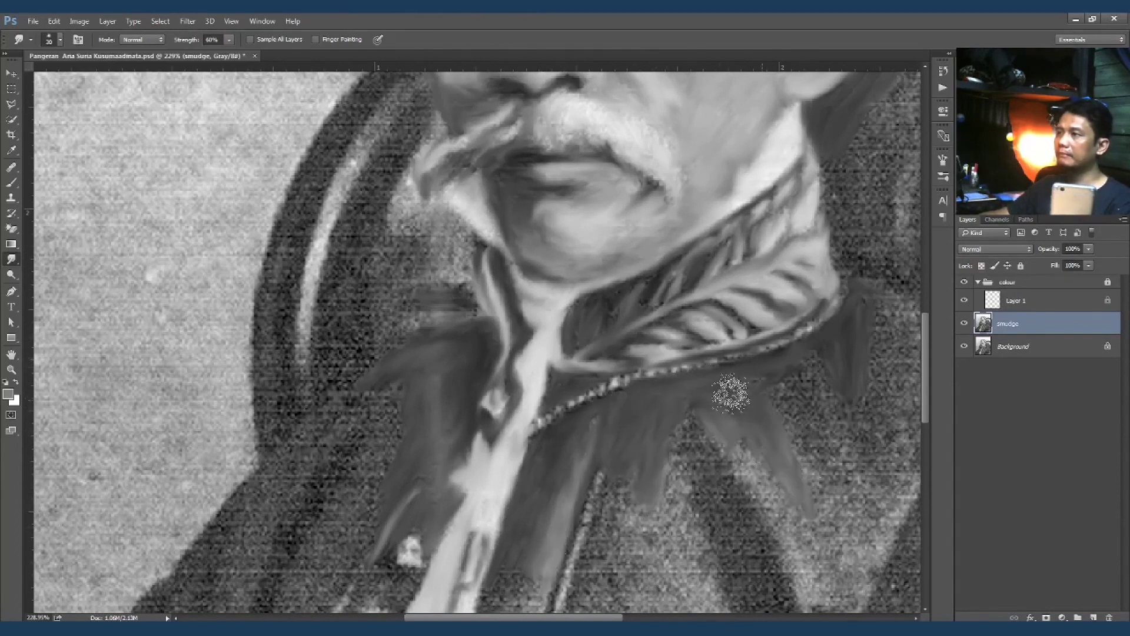
scroll(729, 386, down, 2)
scroll(729, 412, down, 2)
scroll(647, 401, up, 2)
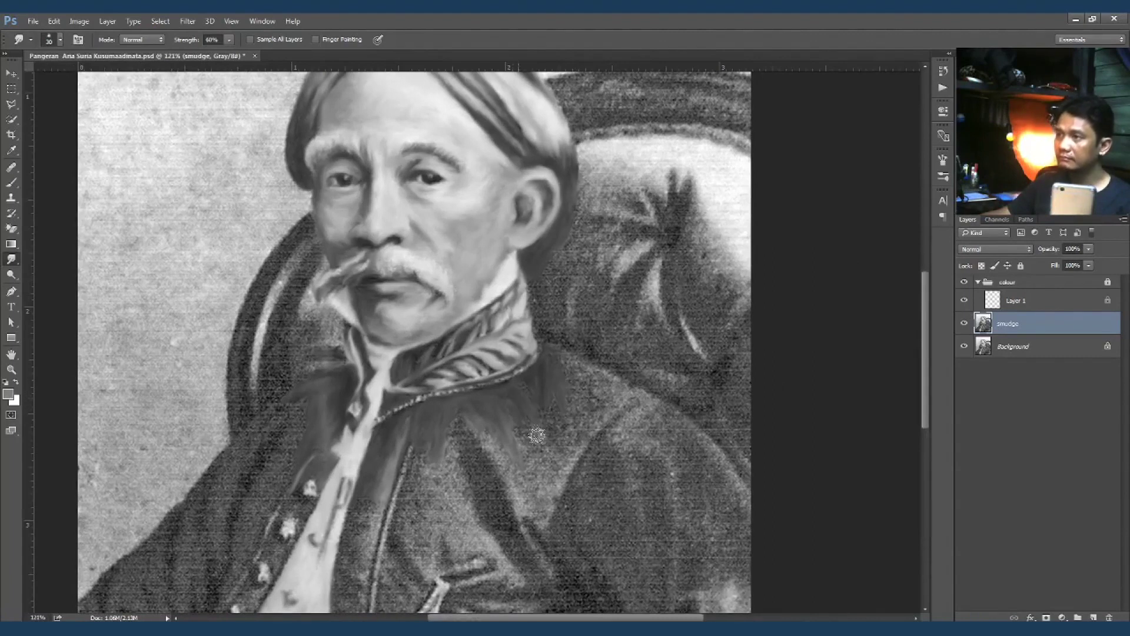
Step: Smooth the jacket's lower lapel, lower coat and right sleeve edge
key(bracketright)
mouse_move(572, 406)
mouse_down()
mouse_move(507, 415)
mouse_move(516, 478)
mouse_move(595, 438)
mouse_move(489, 471)
mouse_move(436, 465)
mouse_move(406, 506)
mouse_move(353, 515)
mouse_move(363, 539)
mouse_up()
key(bracketleft)
key(bracketleft)
scroll(368, 501, down, 3)
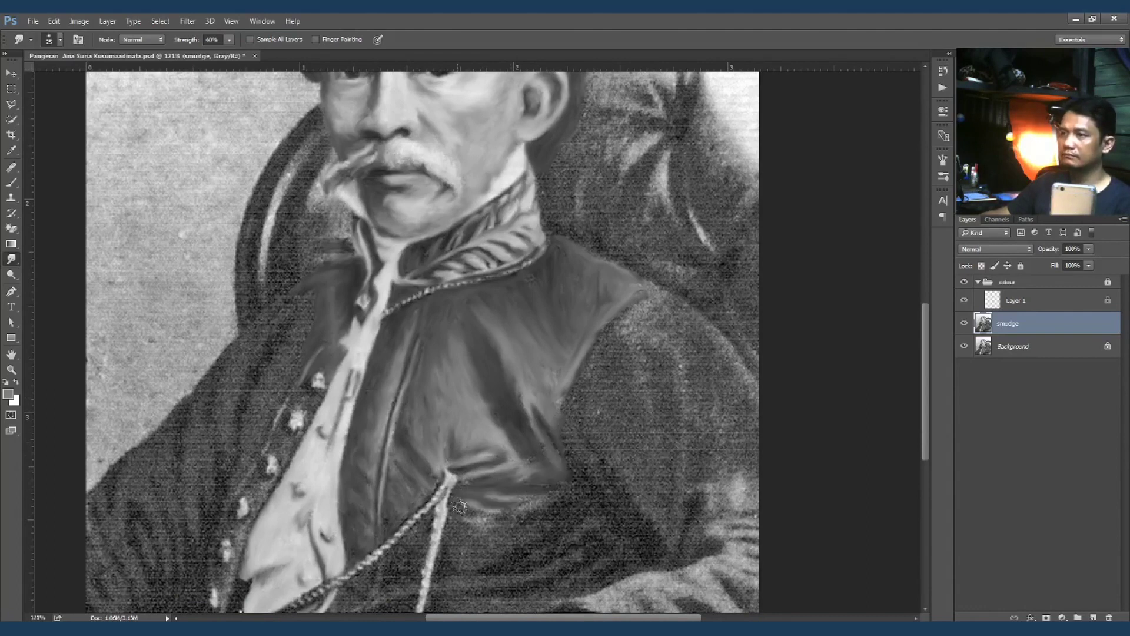
scroll(603, 538, down, 3)
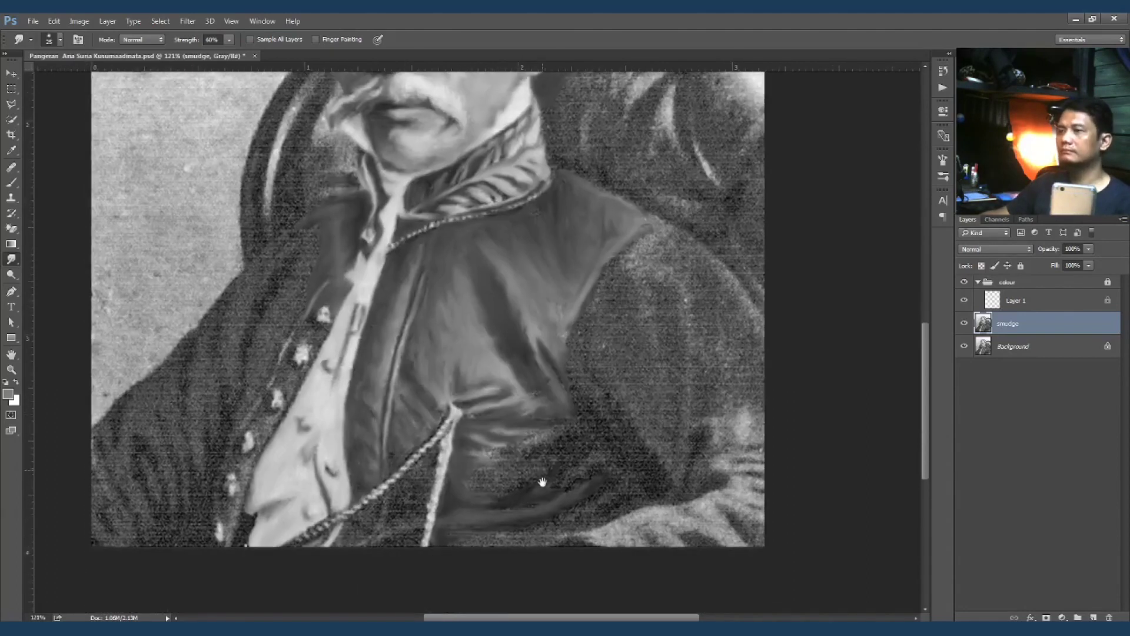
mouse_move(549, 523)
mouse_down()
mouse_move(593, 449)
mouse_move(558, 430)
mouse_up()
mouse_move(538, 392)
mouse_down()
mouse_move(578, 439)
mouse_move(628, 443)
mouse_move(664, 489)
mouse_move(561, 335)
mouse_move(599, 298)
mouse_move(625, 413)
mouse_move(636, 287)
mouse_move(706, 365)
mouse_move(618, 429)
mouse_up()
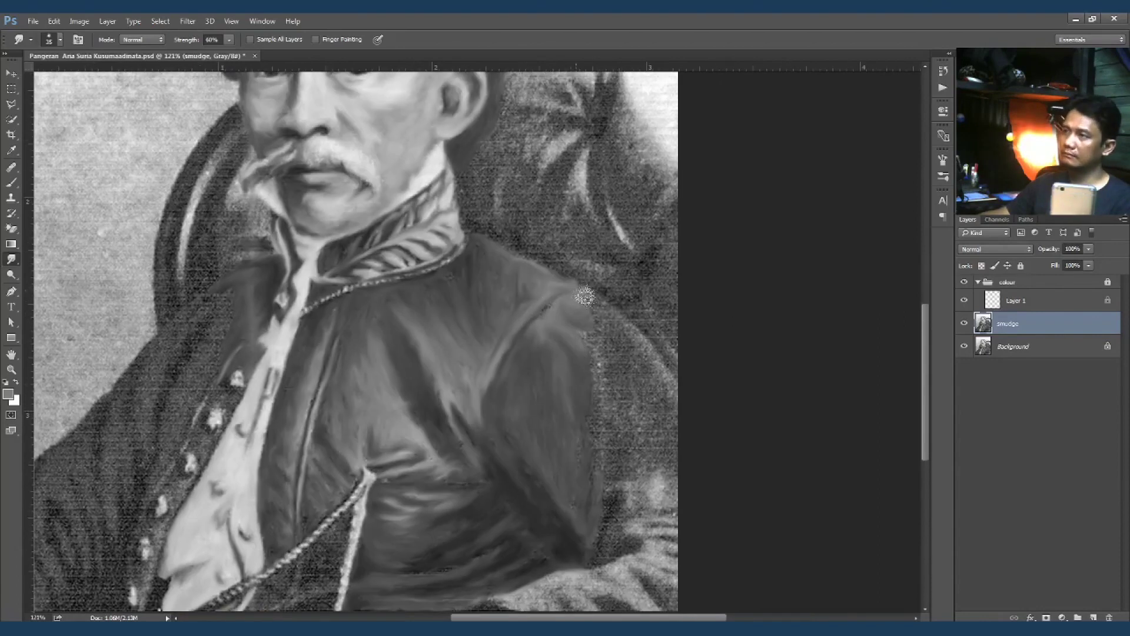
mouse_move(612, 502)
mouse_down()
mouse_move(616, 441)
mouse_move(647, 365)
mouse_move(639, 526)
mouse_move(665, 458)
mouse_up()
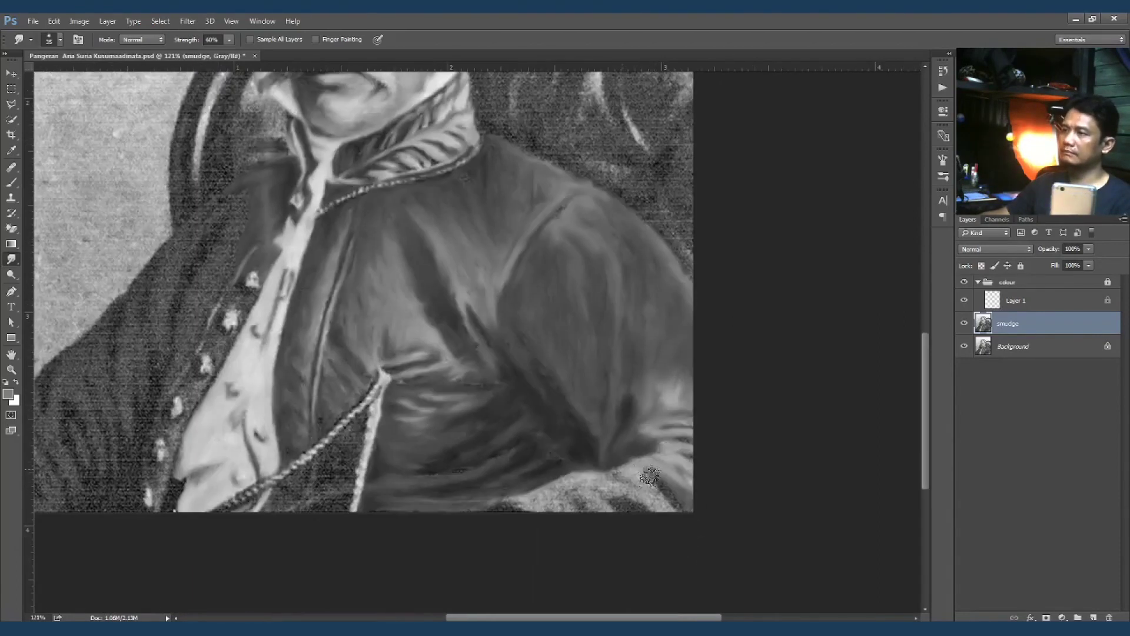
drag(582, 507, 612, 428)
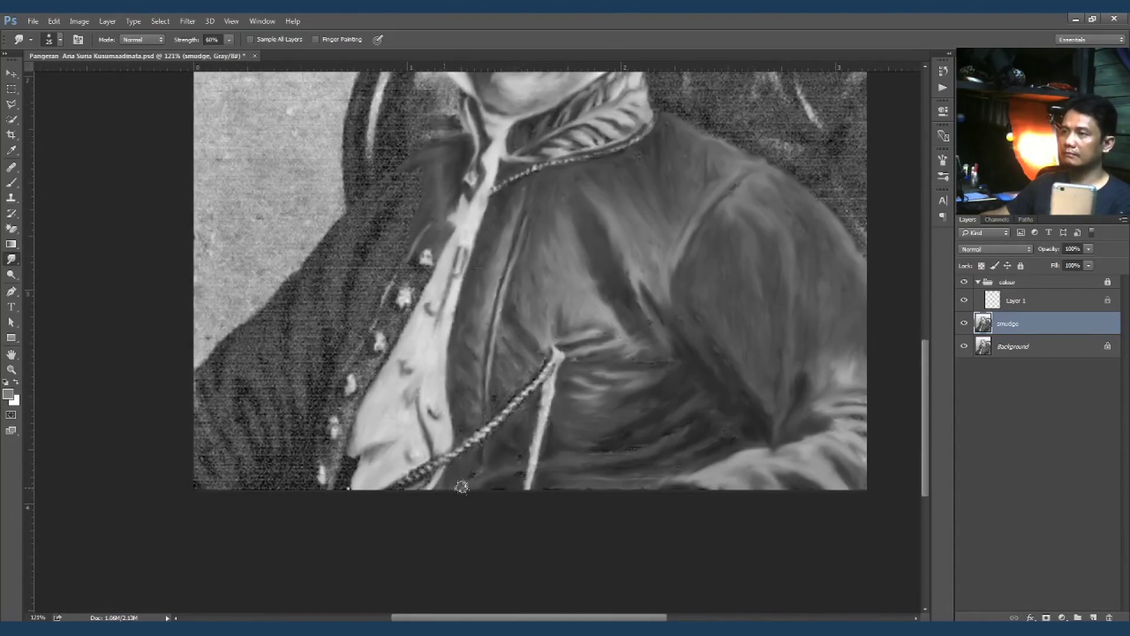
drag(461, 486, 601, 582)
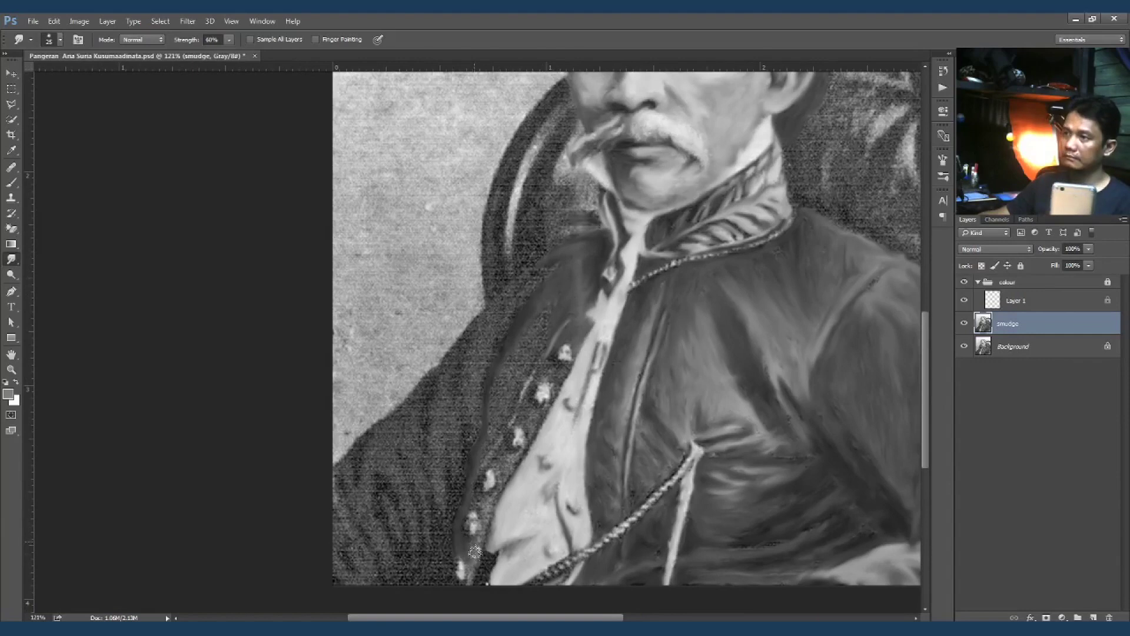
scroll(475, 552, down, 2)
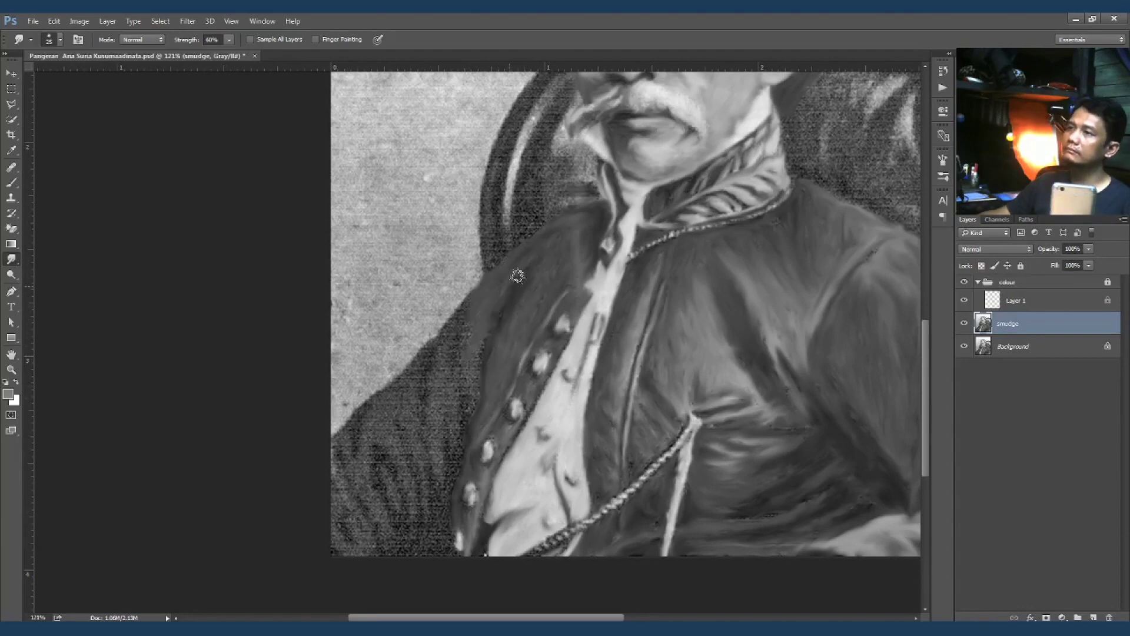
Step: Blend the coat's left edge by the buttons with a larger brush
key(bracketright)
drag(452, 435, 446, 494)
drag(481, 334, 428, 447)
mouse_move(445, 549)
mouse_down()
mouse_move(424, 367)
mouse_move(412, 474)
mouse_up()
mouse_move(415, 530)
mouse_down()
mouse_move(374, 429)
mouse_move(412, 404)
mouse_up()
mouse_move(431, 347)
mouse_down()
mouse_move(443, 536)
mouse_move(404, 397)
mouse_move(371, 438)
mouse_move(357, 420)
mouse_move(392, 531)
mouse_move(330, 453)
mouse_move(413, 552)
mouse_up()
scroll(414, 552, down, 3)
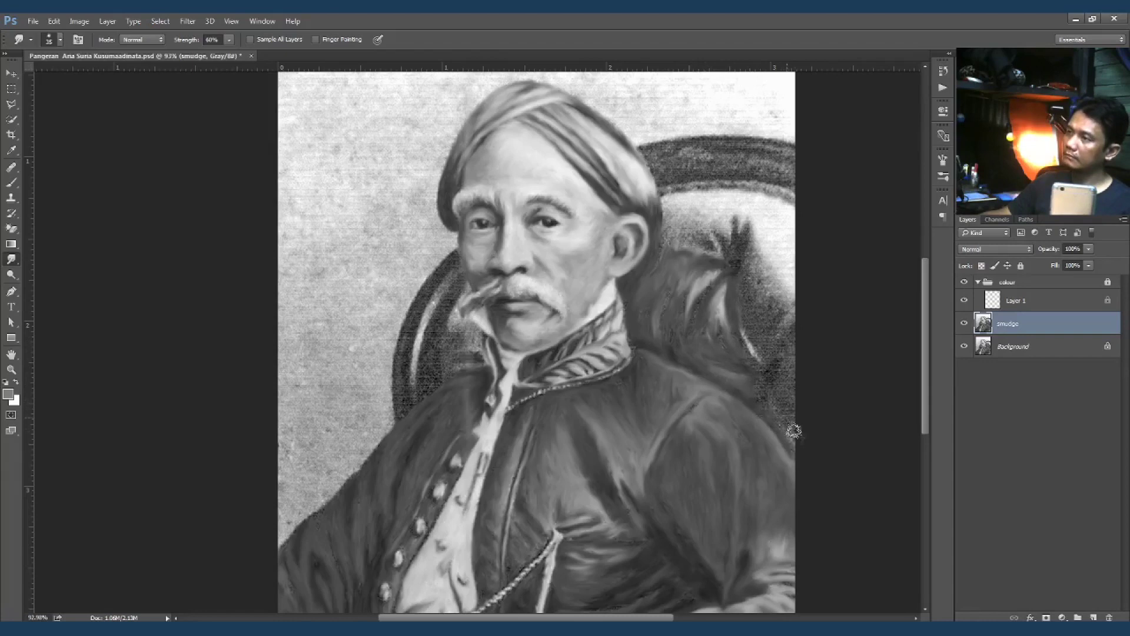
Step: Smooth the chair back beside the head, above the shoulder and on the right
key(bracketright)
key(bracketright)
mouse_move(764, 389)
mouse_down()
mouse_move(691, 198)
mouse_move(788, 307)
mouse_up()
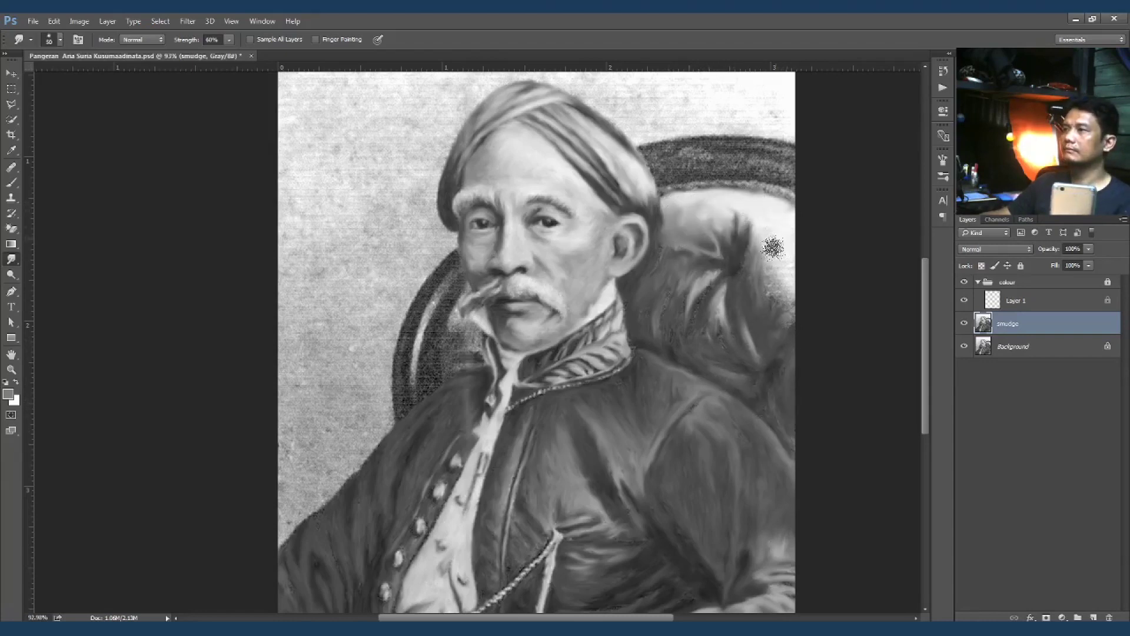
key(bracketleft)
key(bracketleft)
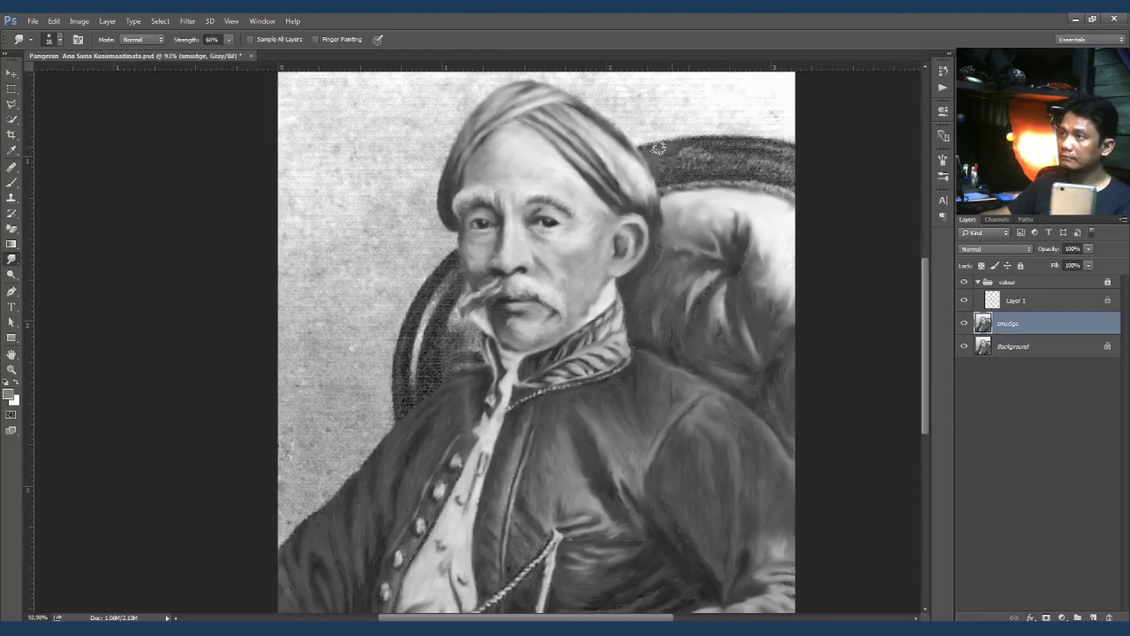
mouse_move(681, 158)
mouse_down()
mouse_move(759, 166)
mouse_move(671, 187)
mouse_up()
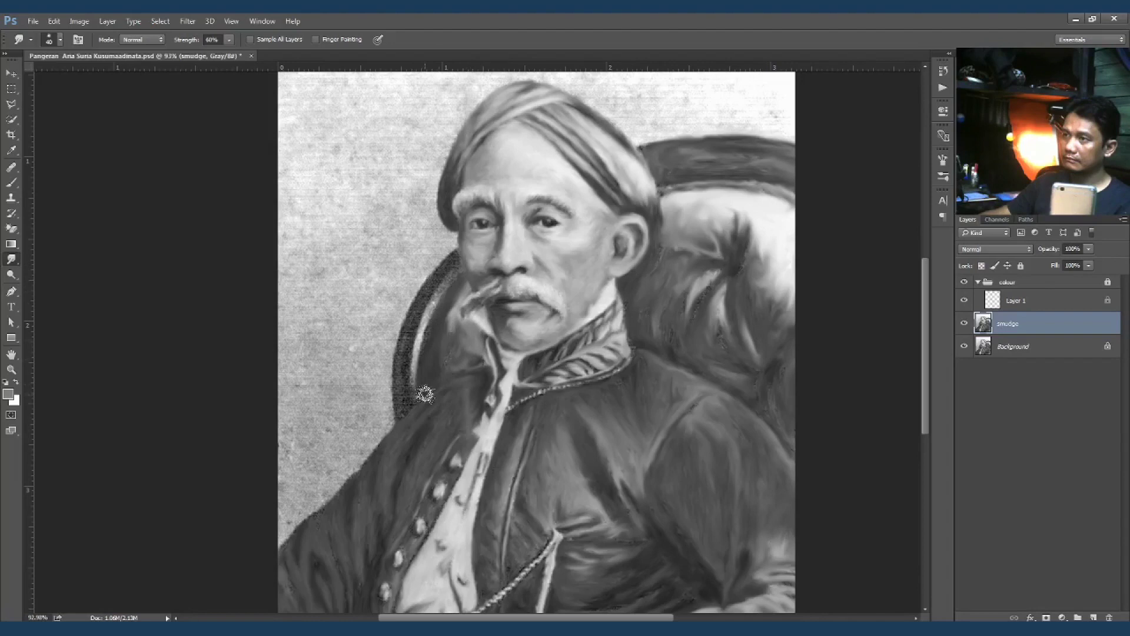
drag(765, 224, 706, 294)
drag(736, 206, 647, 283)
Step: Trace a pen path around the figure along the coat's left edge
key(p)
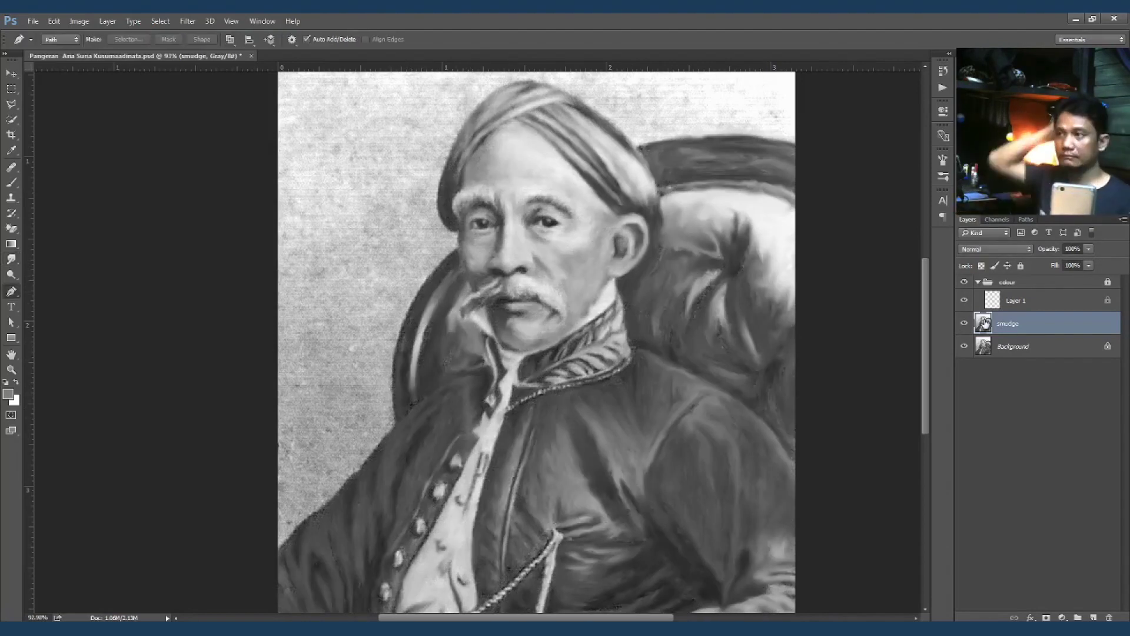
alt+scroll(747, 94, up, 5)
click(829, 186)
drag(554, 192, 684, 244)
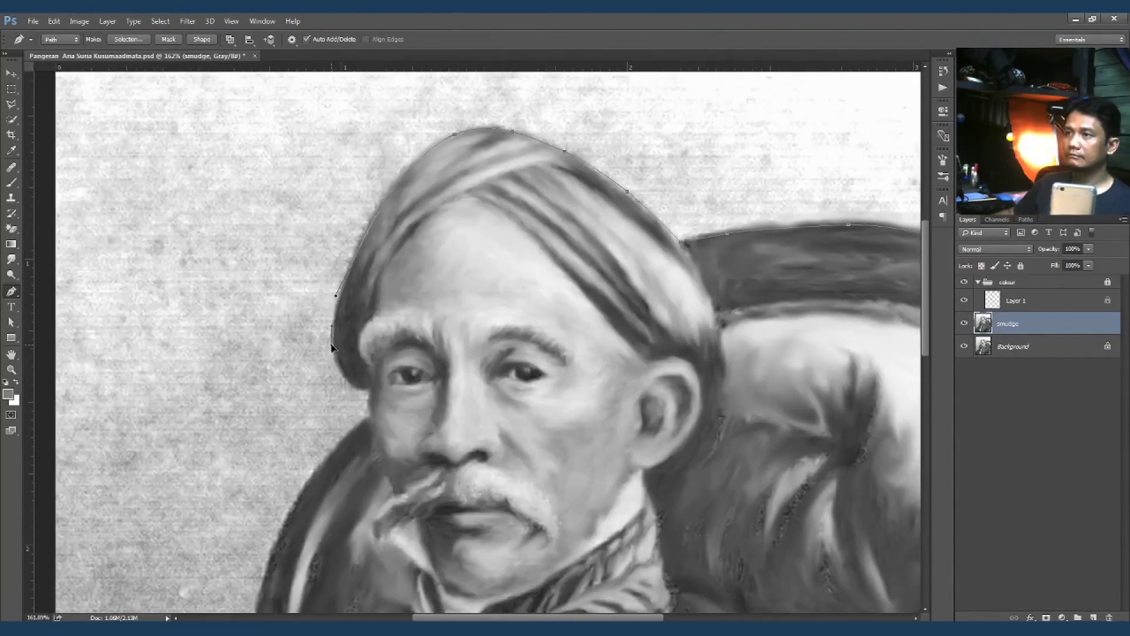
drag(370, 406, 416, 271)
click(352, 362)
click(327, 444)
click(336, 536)
drag(362, 587, 453, 362)
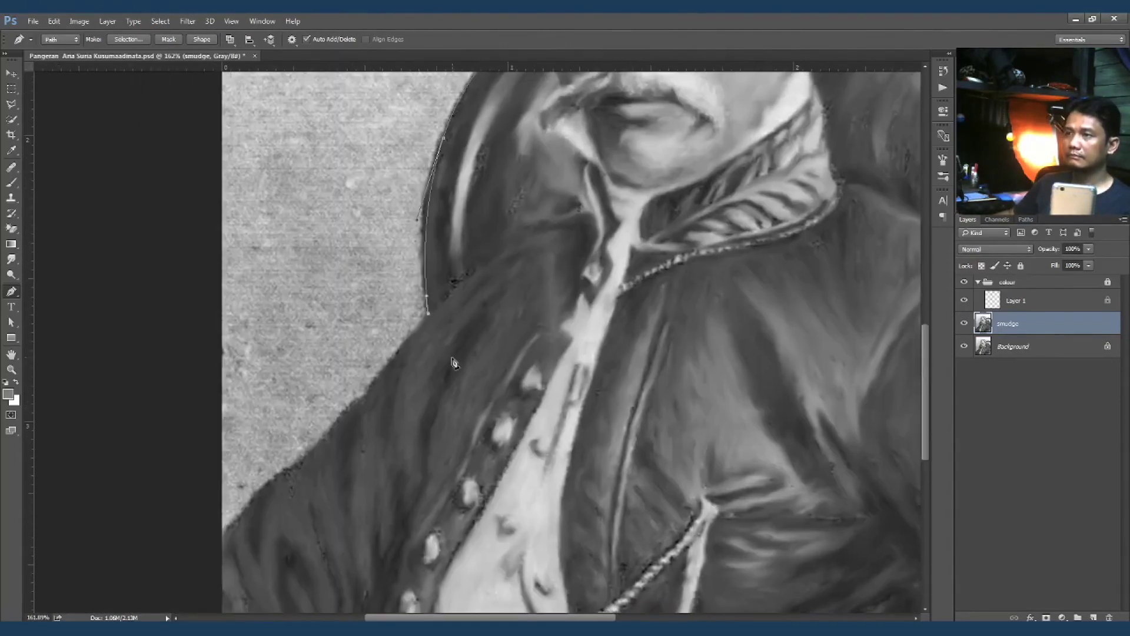
scroll(218, 551, down, 3)
Step: Convert the traced path to a selection and copy it into a new Layer 2
right_click(759, 257)
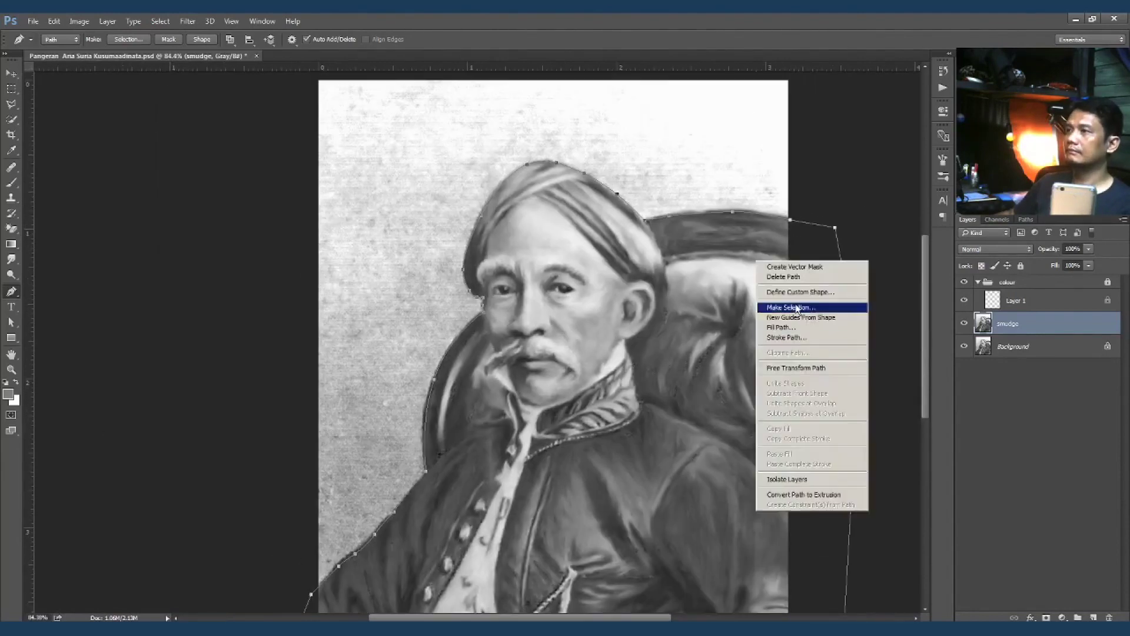
click(783, 308)
key(Return)
key(ctrl+j)
click(964, 346)
Step: Duplicate the visible smudge layer as a new layer named 'background'
key(v)
click(1012, 346)
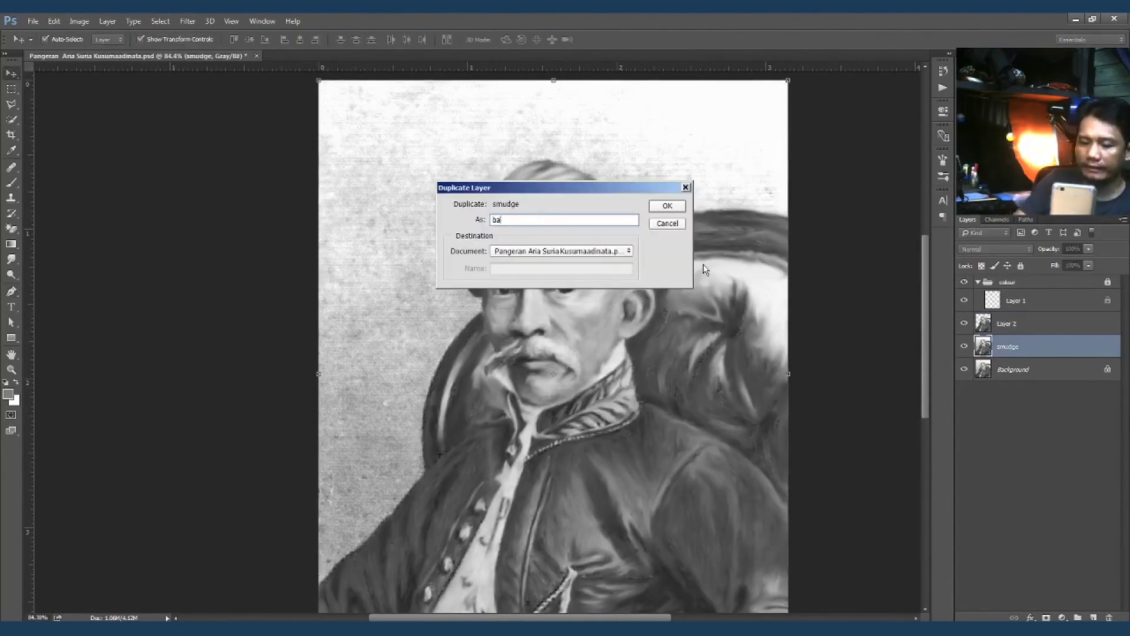
text(background)
key(Return)
click(187, 21)
Step: Soften the 'background' copy with a Gaussian Blur at a raised radius, plus Shadows/Highlights
click(150, 182)
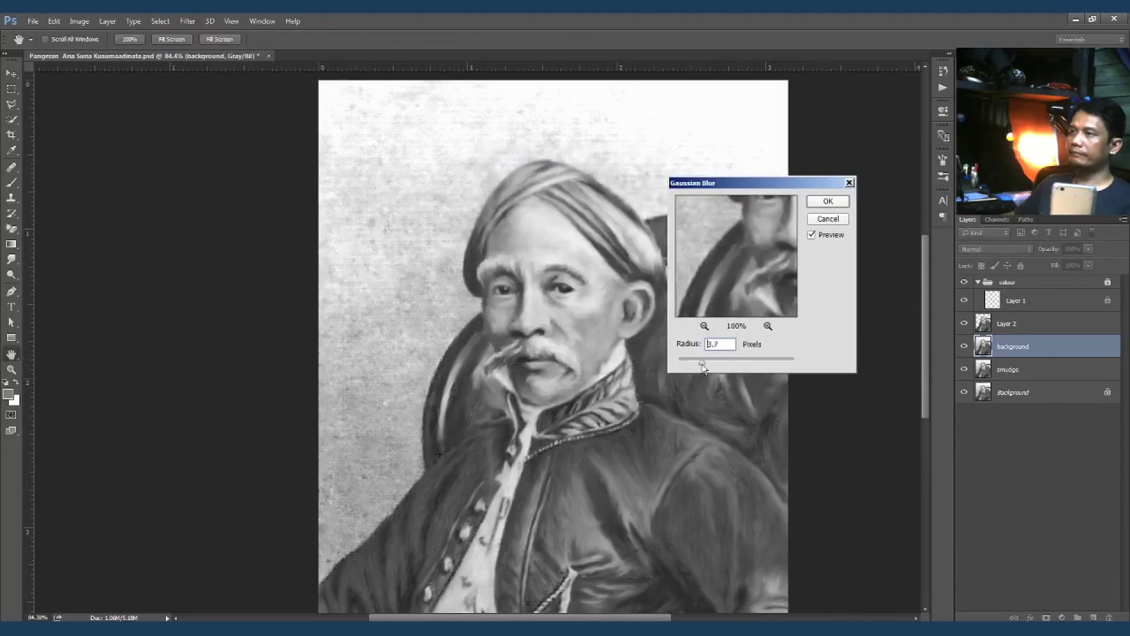
drag(687, 361, 707, 365)
click(828, 201)
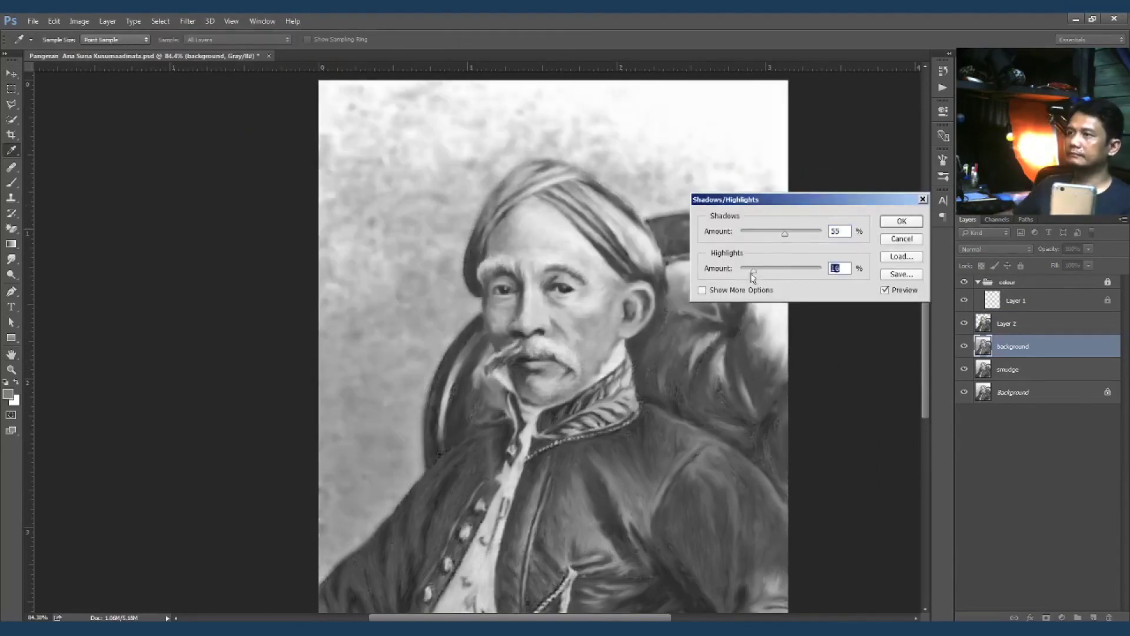
key(Return)
click(187, 21)
Step: Apply a Zoom-style Radial Blur with a higher amount, then a Lens Blur
click(141, 210)
drag(695, 226, 719, 227)
click(683, 272)
click(785, 211)
click(188, 21)
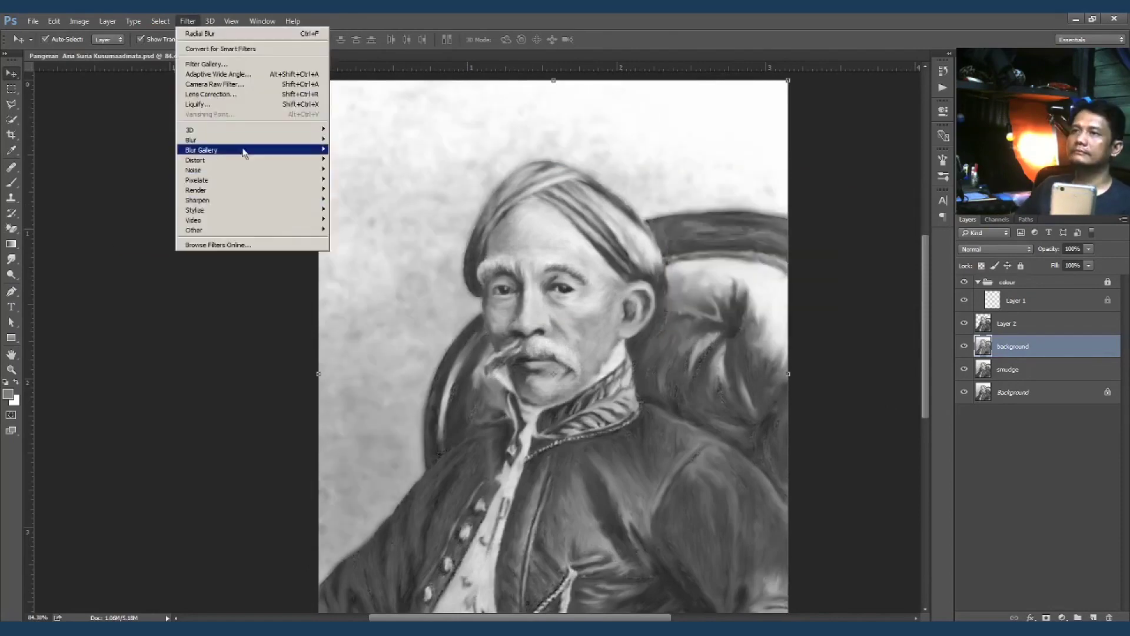
click(144, 190)
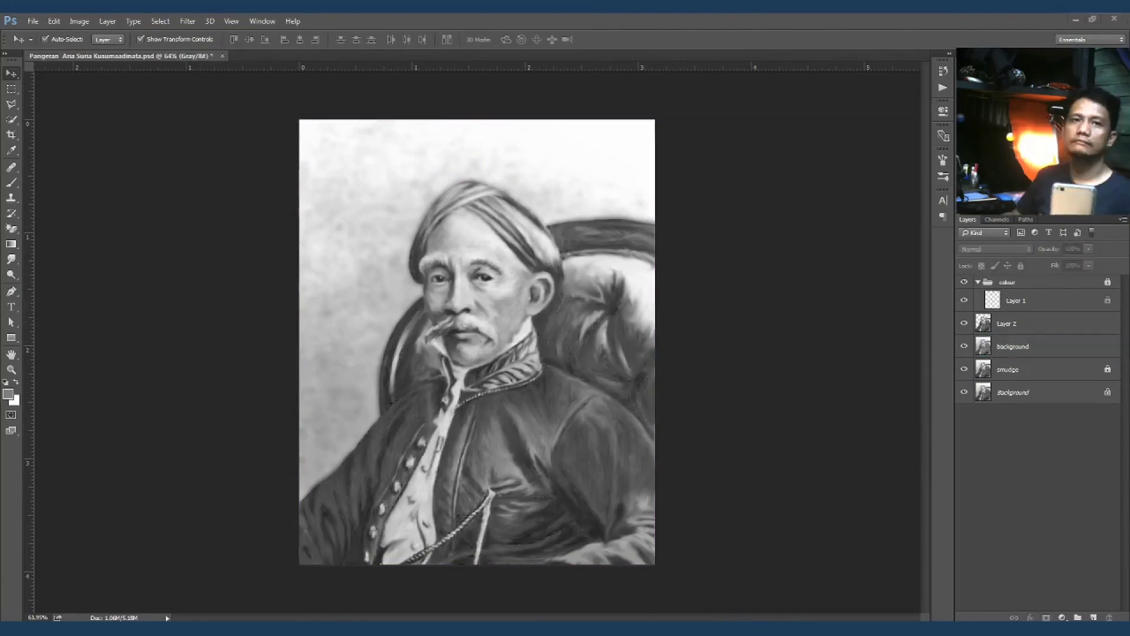
Step: Adjust Layer 2 with Shadows/Highlights and Levels, then select Layer 1 in the colour group
drag(741, 270, 750, 270)
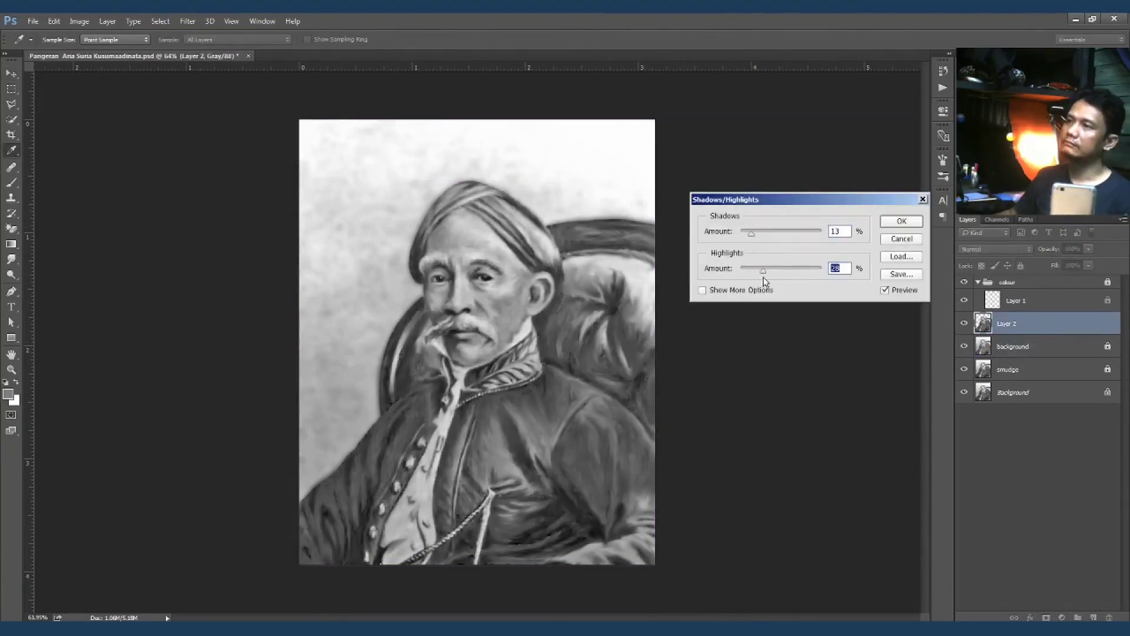
drag(768, 233, 754, 234)
click(901, 221)
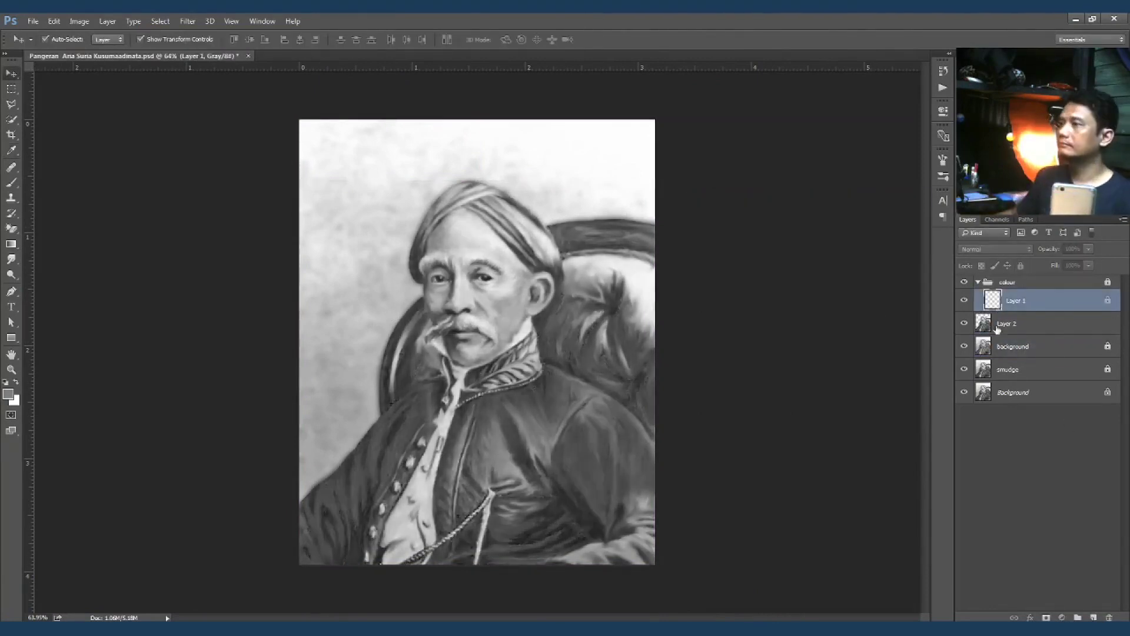
key(ctrl+l)
click(1027, 279)
click(1018, 300)
Step: Convert the image to RGB Color at 32 Bits/Channel and unlock Layer 1
key(b)
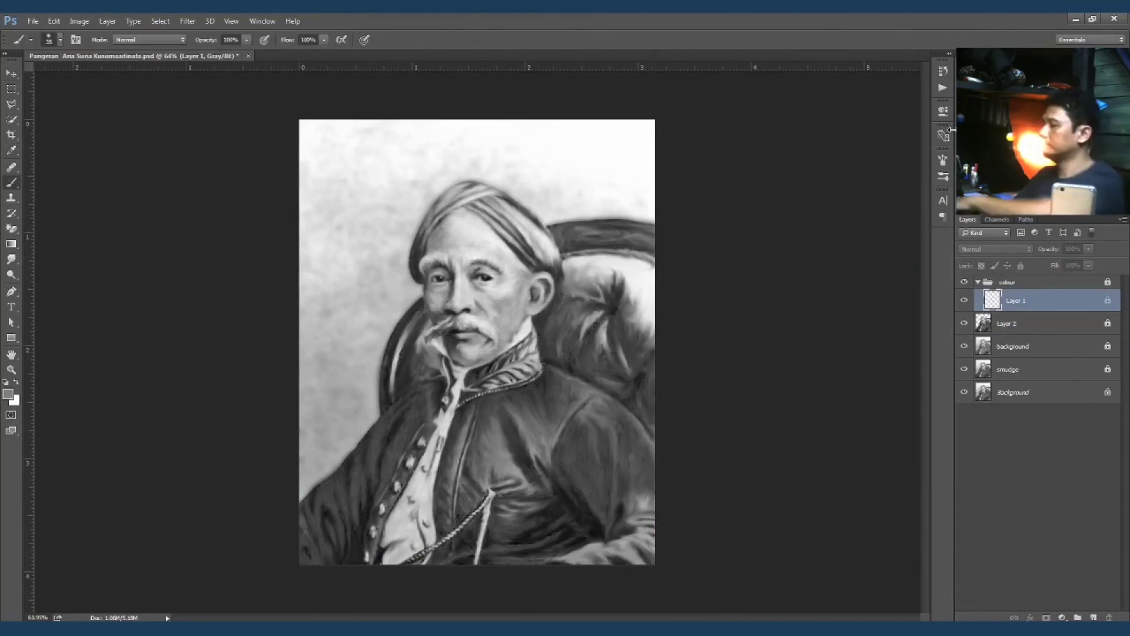
click(79, 21)
click(213, 73)
click(79, 20)
click(221, 138)
click(631, 245)
click(78, 20)
click(565, 257)
click(1021, 265)
Step: Choose a new brush tip and paint olive skin tone over the cheek, eye and nose
scroll(508, 326, up, 2)
click(53, 40)
double_click(70, 219)
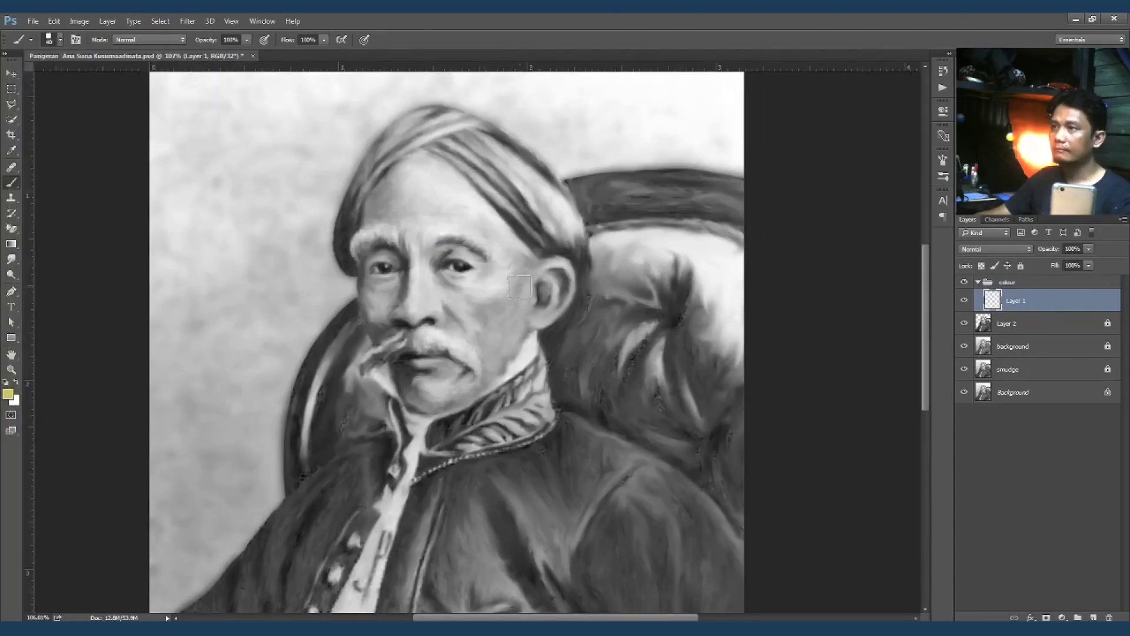
mouse_move(505, 296)
mouse_down()
mouse_move(521, 259)
mouse_move(435, 279)
mouse_move(424, 267)
mouse_move(437, 309)
mouse_move(485, 257)
mouse_move(517, 259)
mouse_move(585, 312)
mouse_move(600, 378)
mouse_move(598, 330)
mouse_move(424, 148)
mouse_move(374, 227)
mouse_up()
scroll(437, 309, up, 2)
key(bracketleft)
key(bracketleft)
key(bracketright)
Step: Paint olive skin tone across the white forehead patch
key(bracketright)
key(bracketright)
key(bracketright)
key(ctrl+z)
mouse_move(401, 176)
mouse_down()
mouse_move(483, 224)
mouse_move(545, 240)
mouse_up()
key(ctrl+z)
drag(449, 239, 482, 227)
key(bracketleft)
key(bracketleft)
key(bracketleft)
key(bracketright)
key(bracketright)
Step: Extend olive paint down the right temple, nose bridge, and left eye and cheek
mouse_move(424, 153)
mouse_down()
mouse_move(632, 323)
mouse_move(642, 344)
mouse_up()
key(bracketleft)
drag(436, 359, 436, 443)
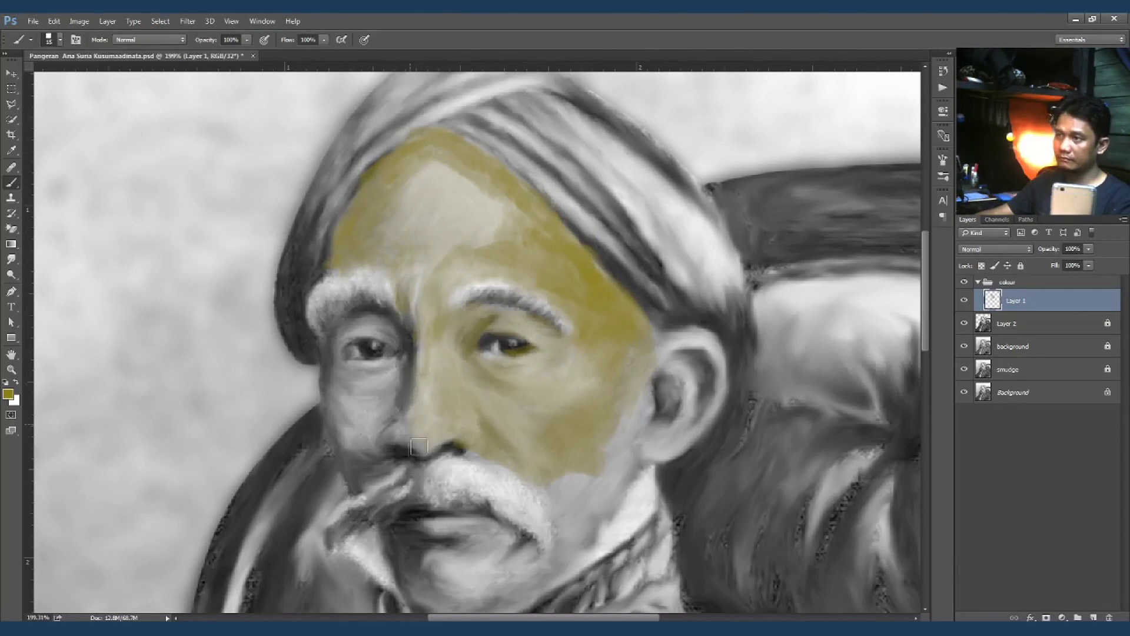
mouse_move(380, 377)
mouse_down()
mouse_move(335, 318)
mouse_move(330, 390)
mouse_up()
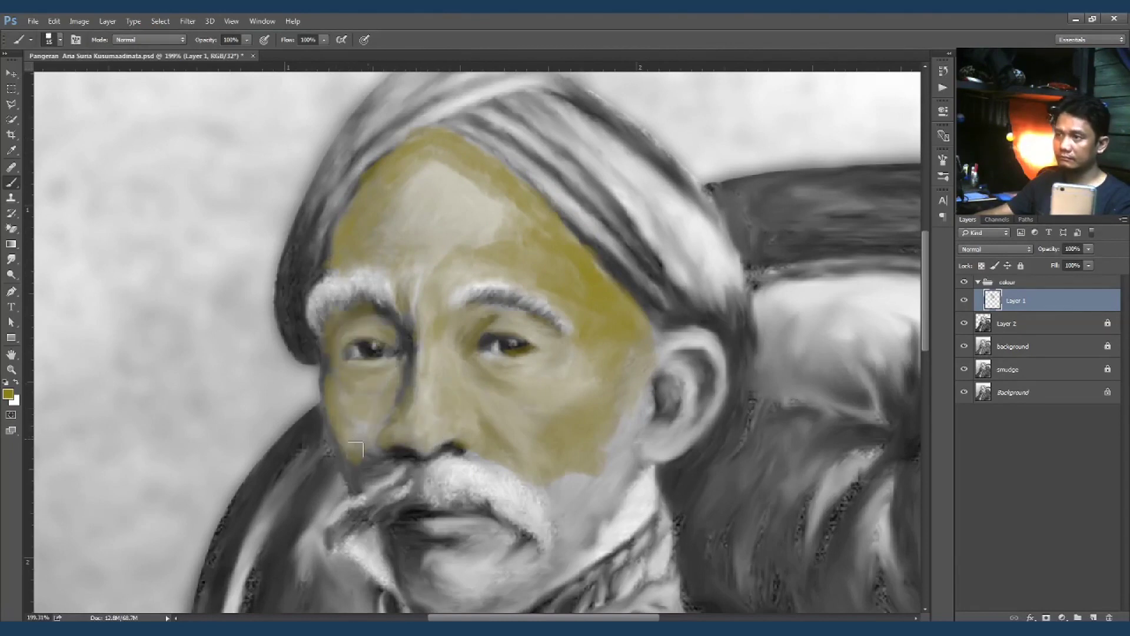
Step: Undo the last cheek stroke and set the colour group's blend mode to Multiply
key(ctrl+z)
click(995, 249)
click(1034, 443)
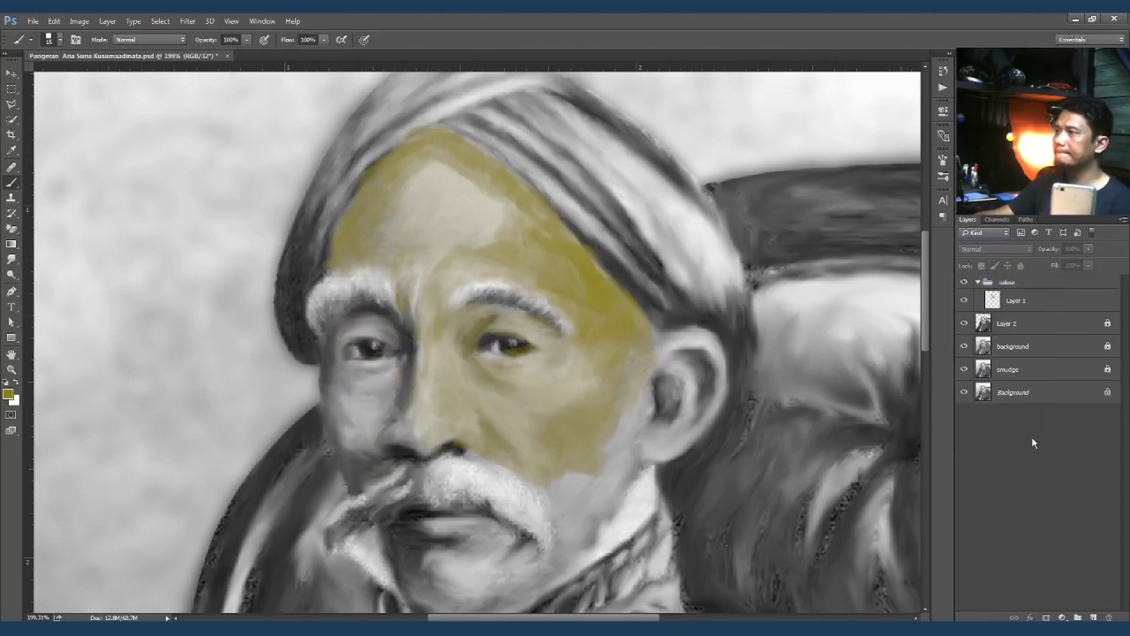
click(995, 249)
click(1010, 378)
click(1007, 282)
key(v)
Step: Back on Layer 1, paint skin colour under the left eye, beside the nose and over the right cheek
click(995, 249)
click(998, 295)
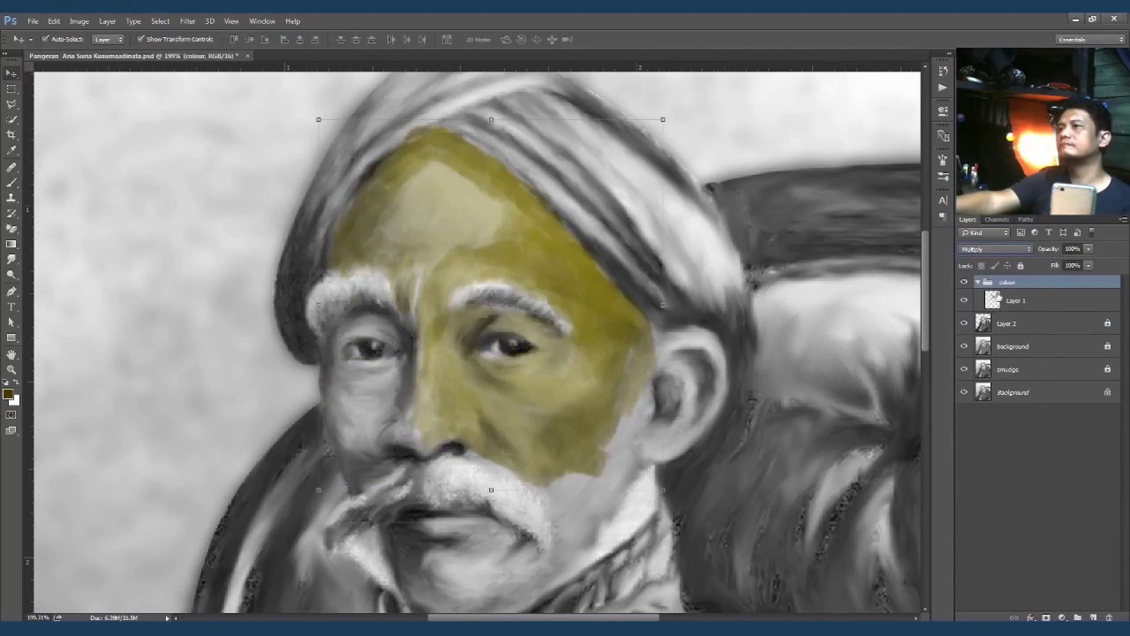
scroll(703, 389, down, 5)
click(999, 301)
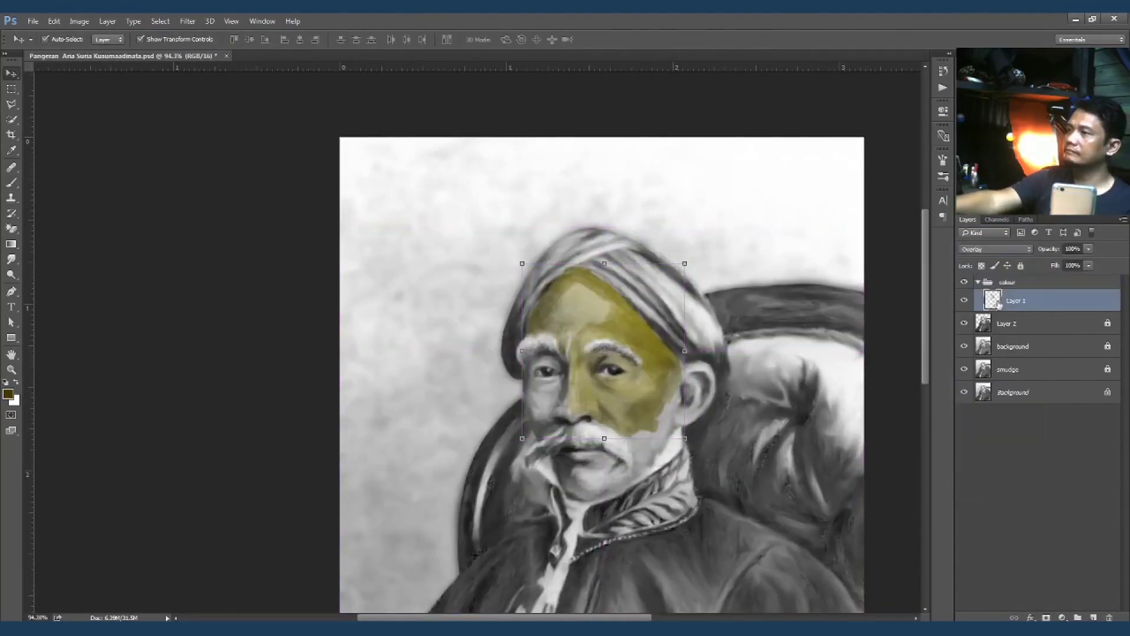
scroll(600, 451, up, 3)
key(b)
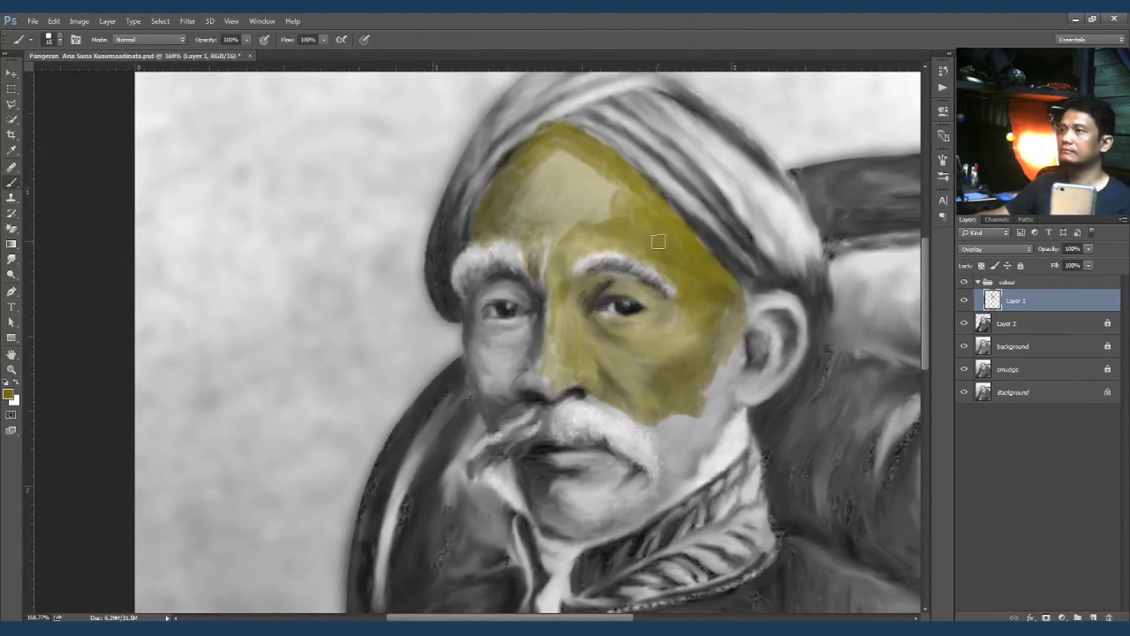
key(bracketright)
key(bracketright)
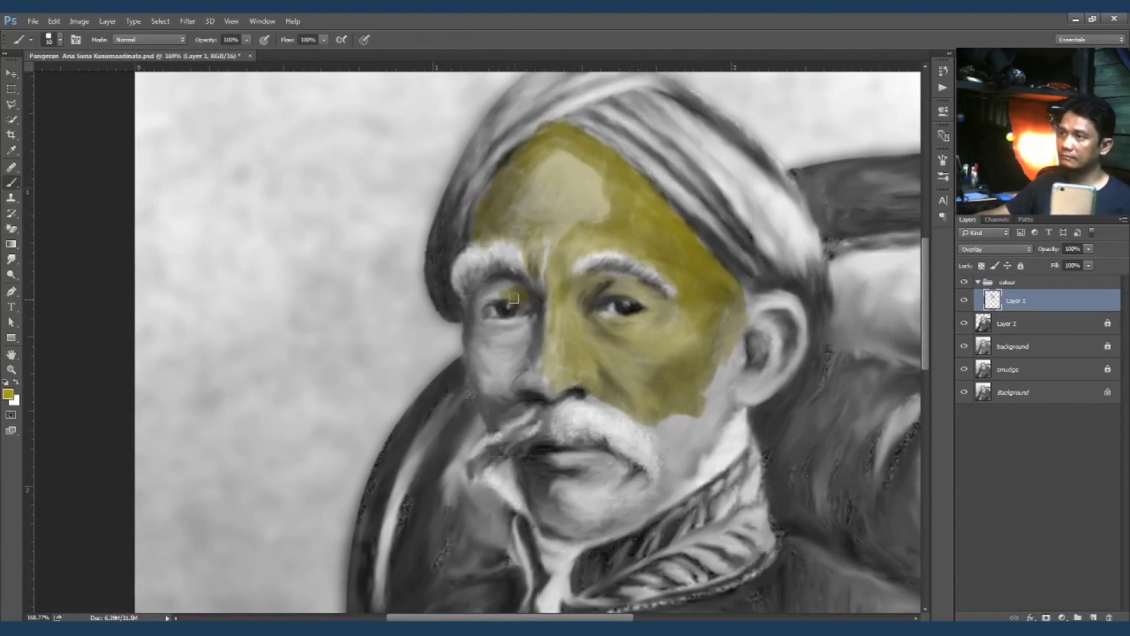
mouse_move(529, 325)
mouse_down()
mouse_move(489, 347)
mouse_move(506, 386)
mouse_up()
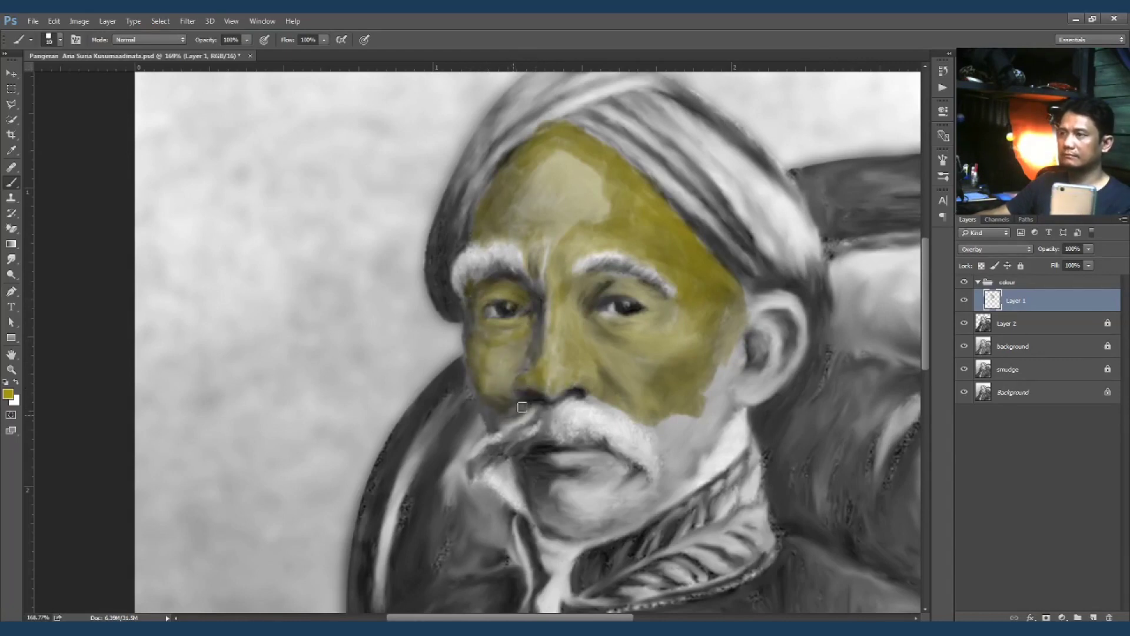
drag(512, 392, 502, 343)
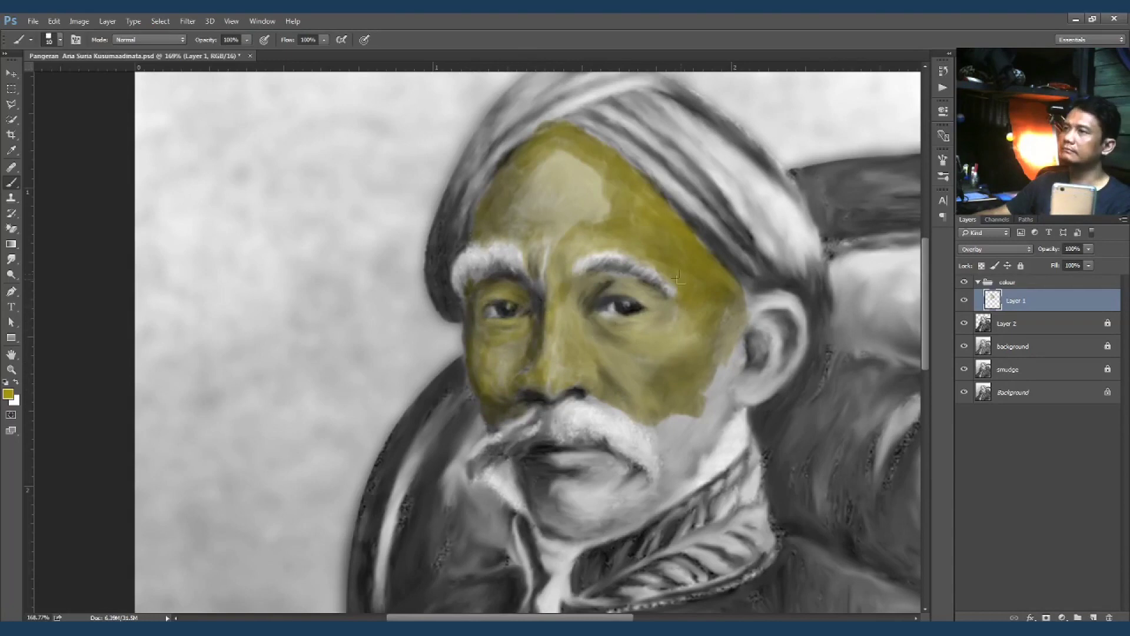
drag(733, 312, 724, 412)
Step: Paint skin colour over the lower cheek, jaw, neck and ear
drag(736, 336, 648, 448)
key([)
mouse_move(607, 407)
mouse_down()
mouse_move(671, 448)
mouse_move(722, 411)
mouse_move(613, 533)
mouse_move(534, 518)
mouse_move(588, 465)
mouse_move(560, 485)
mouse_move(588, 518)
mouse_move(537, 492)
mouse_move(671, 471)
mouse_move(647, 485)
mouse_up()
key(])
key(])
key(])
mouse_move(702, 445)
mouse_down()
mouse_move(745, 329)
mouse_move(753, 406)
mouse_move(777, 294)
mouse_move(772, 387)
mouse_up()
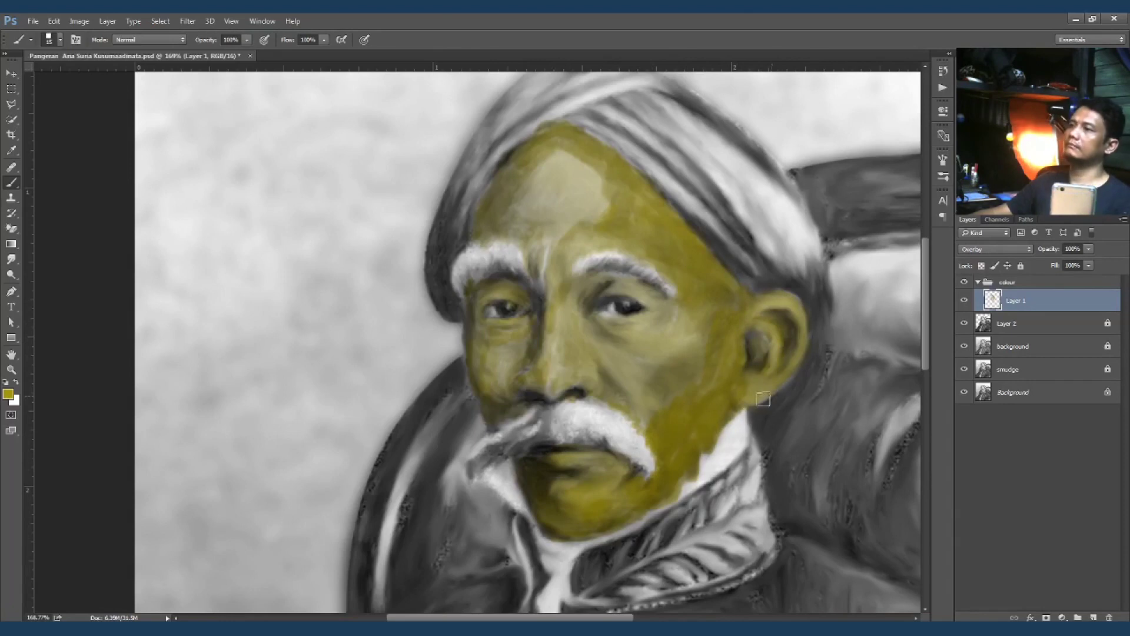
scroll(772, 388, down, 2)
scroll(646, 300, down, 3)
scroll(646, 300, up, 3)
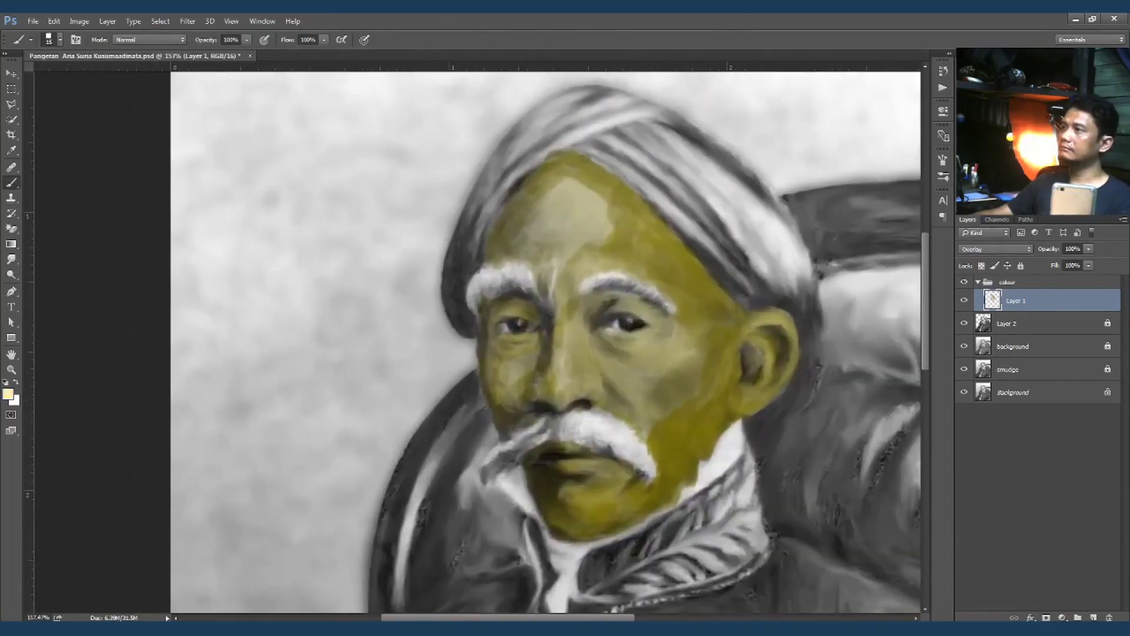
Step: Pick a more saturated yellow and paint the forehead, both cheeks and chin
alt+click(595, 197)
drag(586, 182, 568, 286)
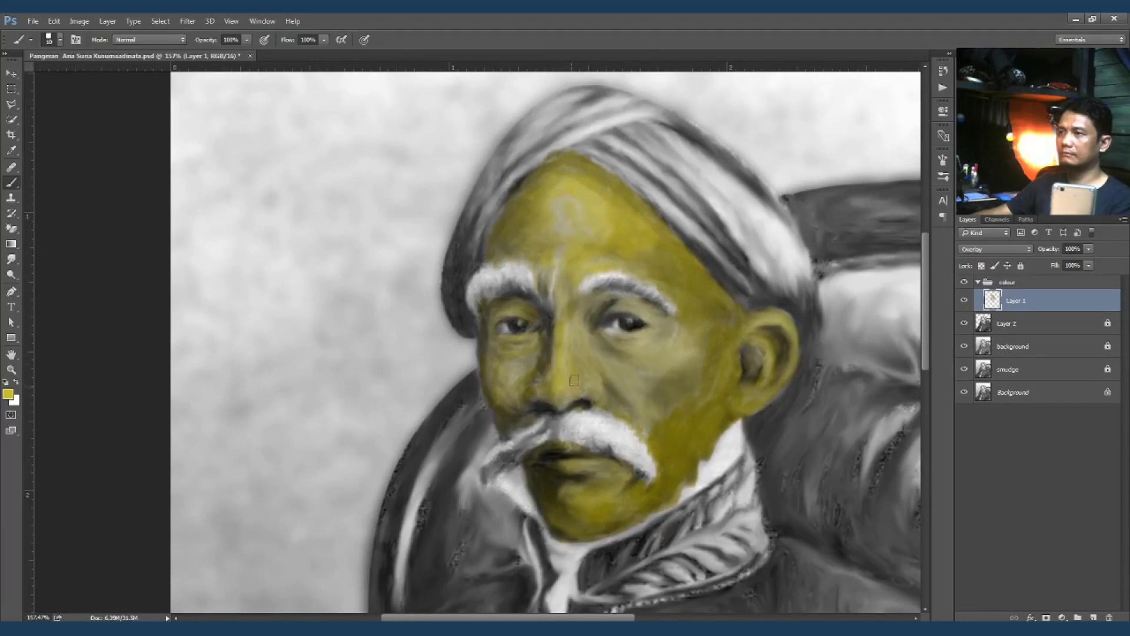
drag(533, 353, 509, 386)
key(bracketright)
key(bracketright)
key(bracketright)
mouse_move(553, 203)
mouse_down()
mouse_move(580, 222)
mouse_move(606, 209)
mouse_up()
key(bracketright)
mouse_move(641, 354)
mouse_down()
mouse_move(682, 388)
mouse_move(641, 424)
mouse_up()
drag(582, 500, 580, 518)
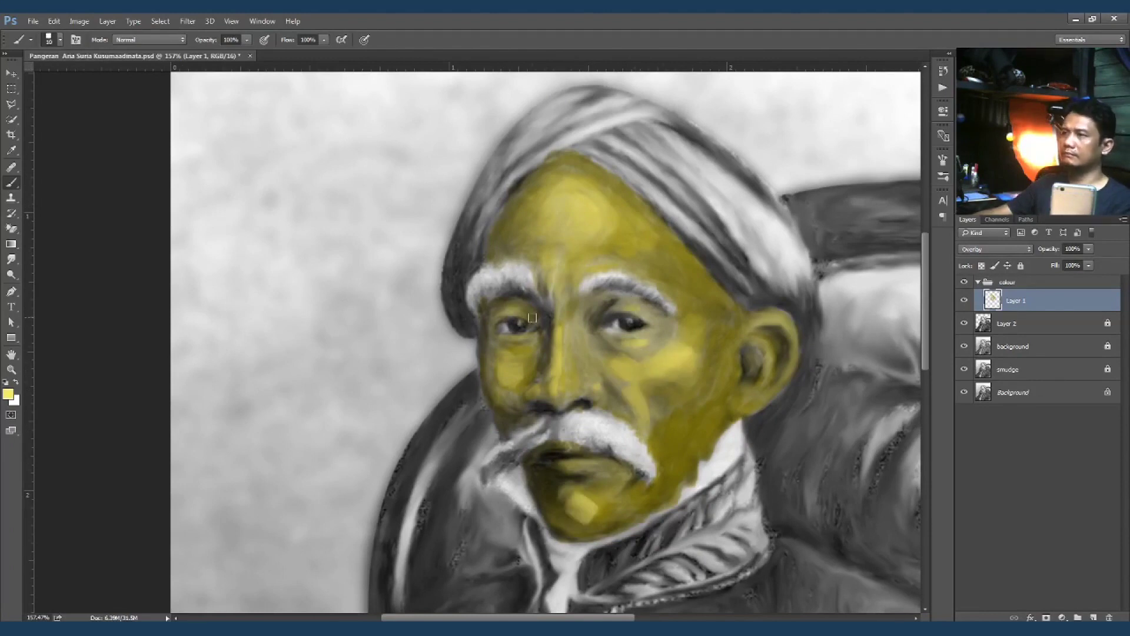
Step: Blend the forehead, nose, cheek, moustache streak, ear, jaw and chin colours with the Mixer Brush
key(shift+b)
drag(574, 191, 536, 228)
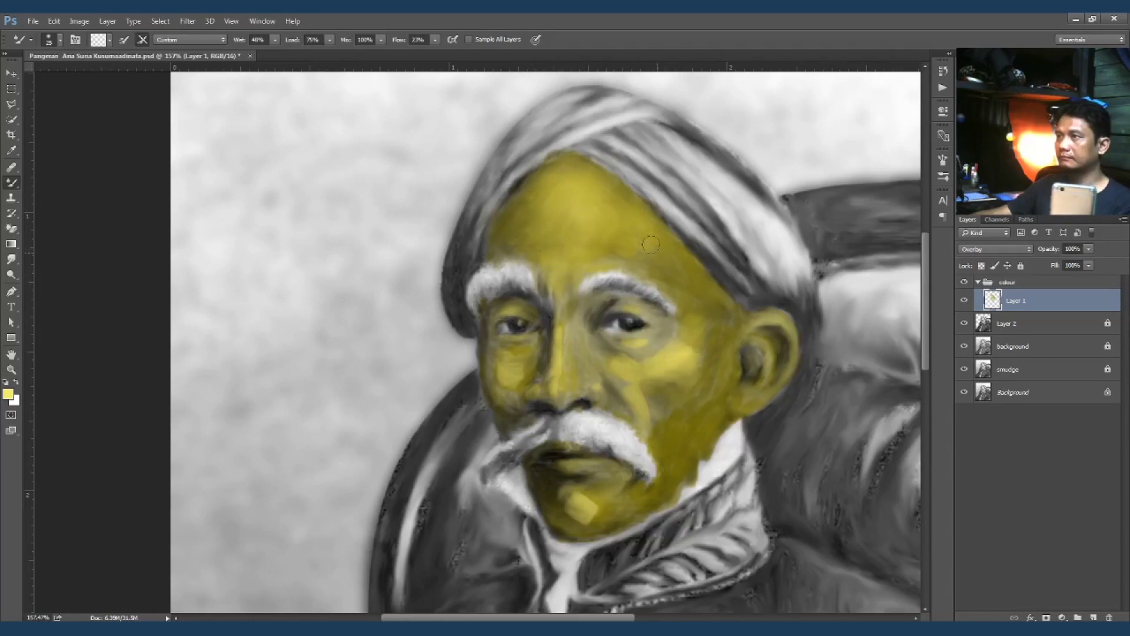
drag(579, 328, 691, 322)
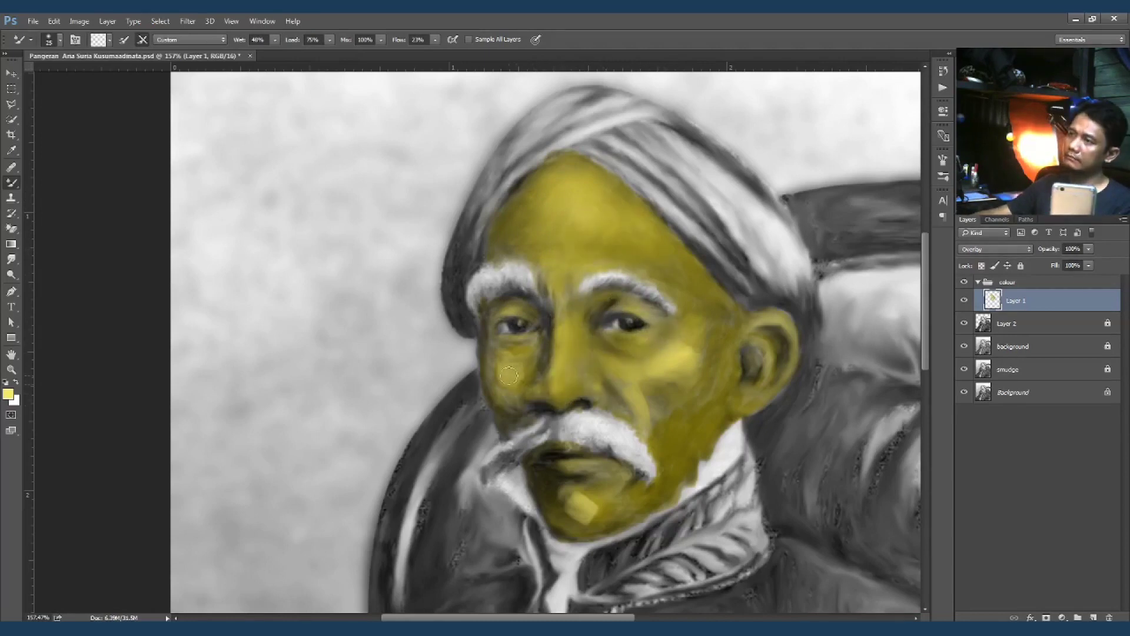
drag(650, 424, 665, 379)
mouse_move(764, 320)
mouse_down()
mouse_move(765, 389)
mouse_move(693, 421)
mouse_up()
drag(601, 497, 583, 509)
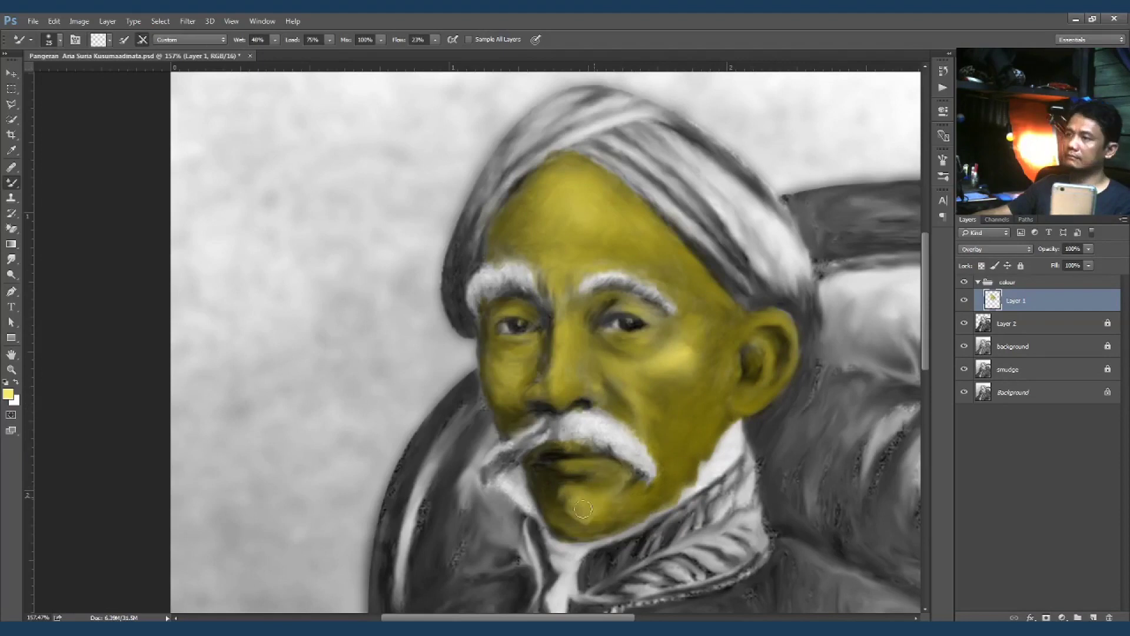
key(shift+b)
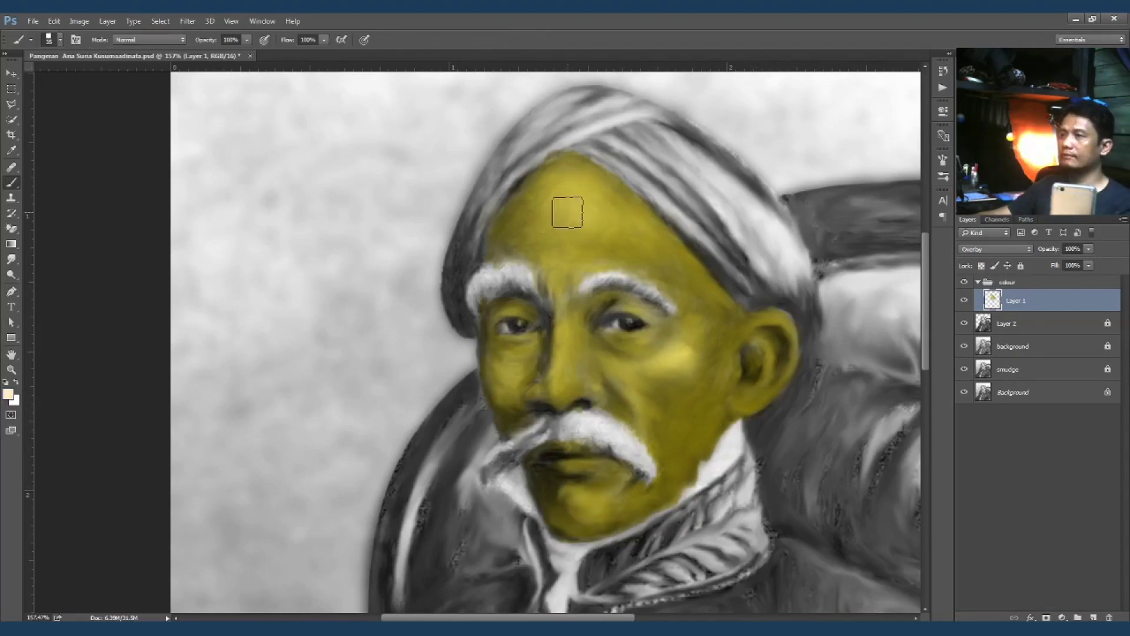
Step: Paint light highlights on the forehead, both cheeks, nose and chin
drag(567, 212, 589, 222)
drag(659, 354, 695, 353)
key(bracketleft)
key(bracketleft)
drag(505, 373, 510, 388)
drag(633, 391, 644, 421)
drag(558, 321, 552, 368)
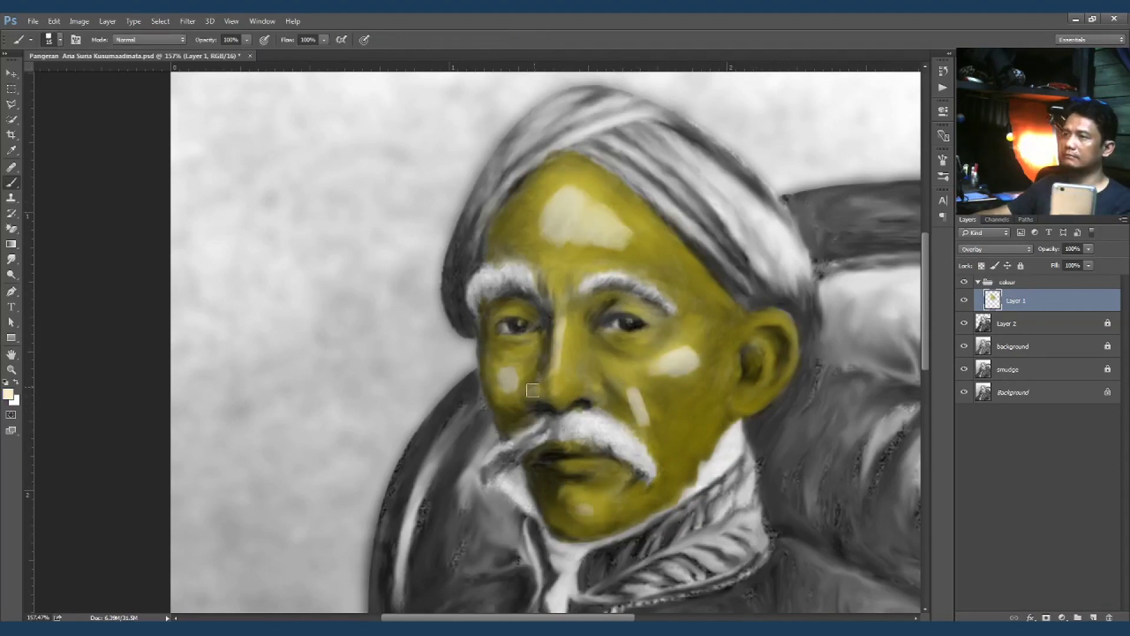
Step: Blend the forehead and cheek highlights smoothly into the skin
key(shift+b)
mouse_move(538, 243)
mouse_down()
mouse_move(570, 184)
mouse_move(592, 219)
mouse_move(575, 232)
mouse_up()
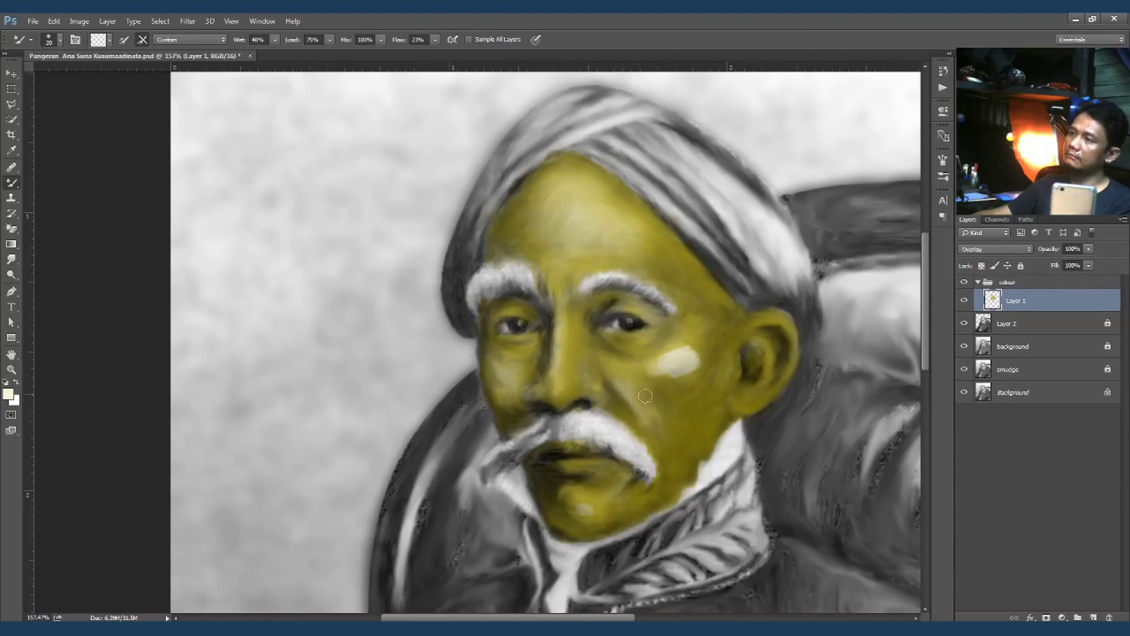
drag(662, 360, 680, 360)
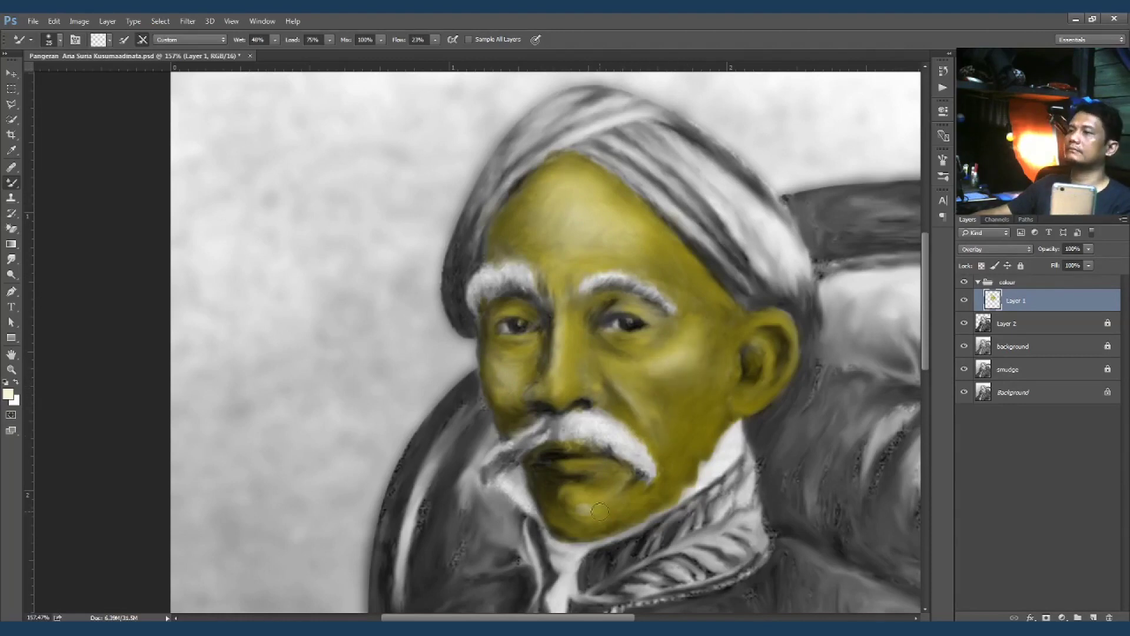
key(shift+b)
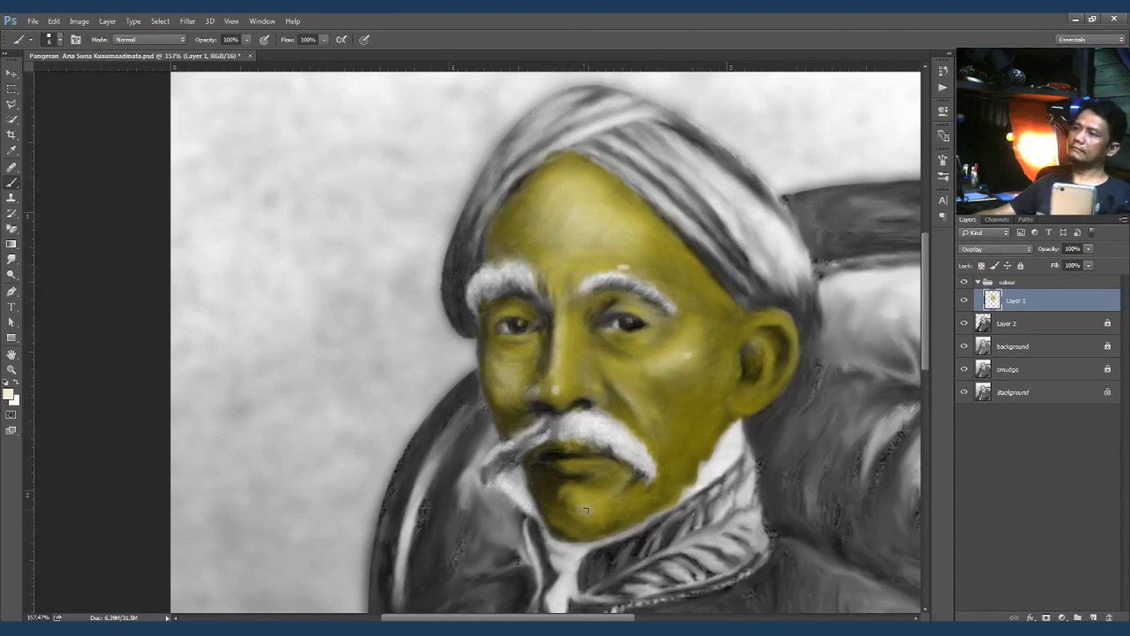
scroll(586, 509, down, 2)
Step: Rename Layer 1 to wajah and add a new layer named kumis
double_click(1015, 300)
text(wajah)
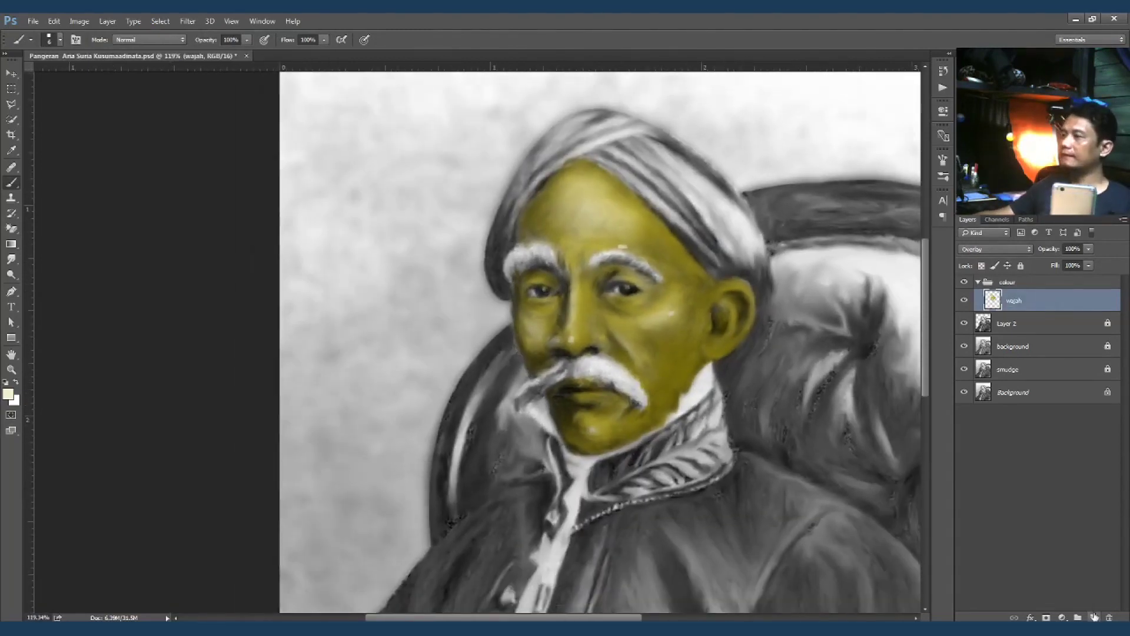
click(1094, 617)
double_click(1014, 301)
text(kumis)
key(Return)
scroll(628, 235, up, 2)
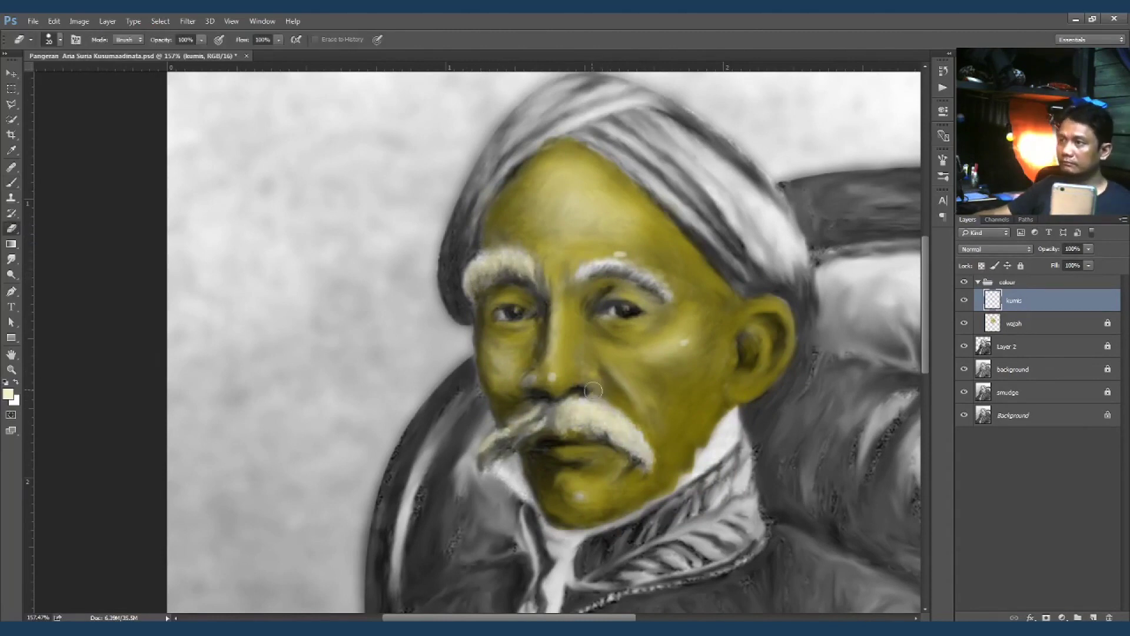
Step: Use Hue/Saturation on wajah to shift the yellow face to a lighter warm tan
key(alt+bracketleft)
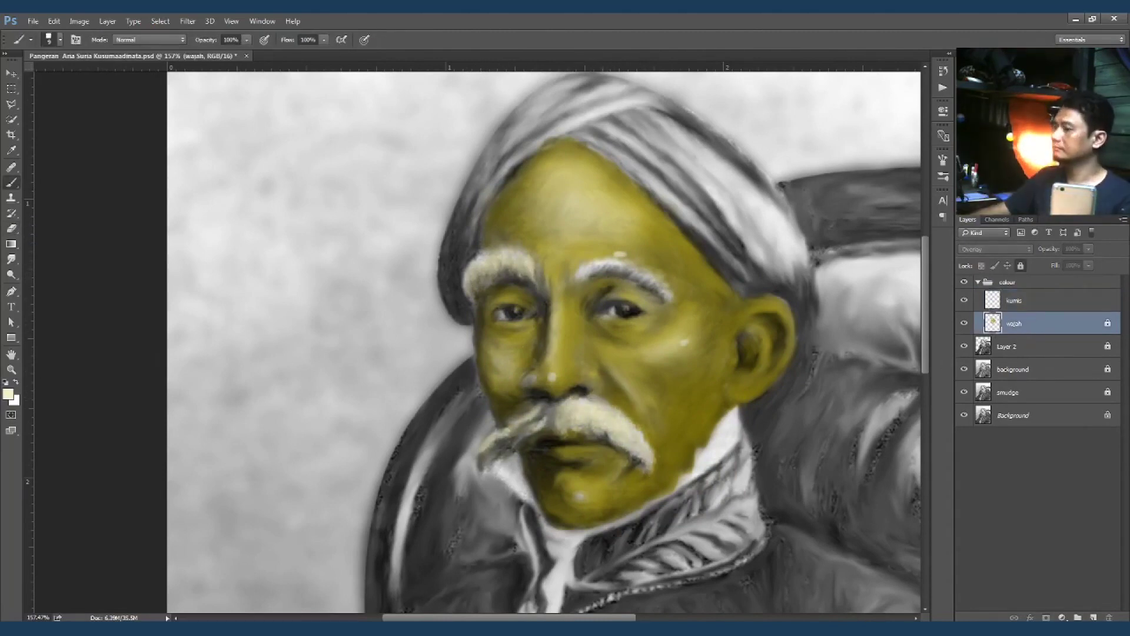
key(ctrl+u)
drag(935, 393, 933, 424)
drag(935, 453, 946, 456)
drag(928, 394, 938, 424)
drag(945, 455, 956, 455)
drag(926, 394, 925, 395)
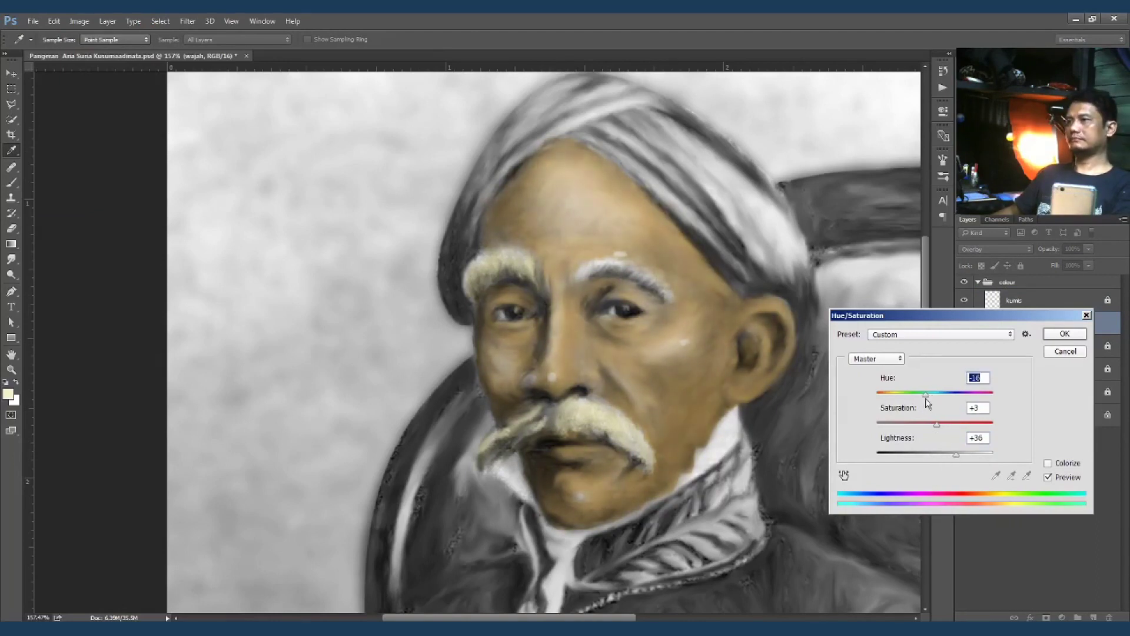
key(Return)
key(ctrl+0)
key(ctrl+u)
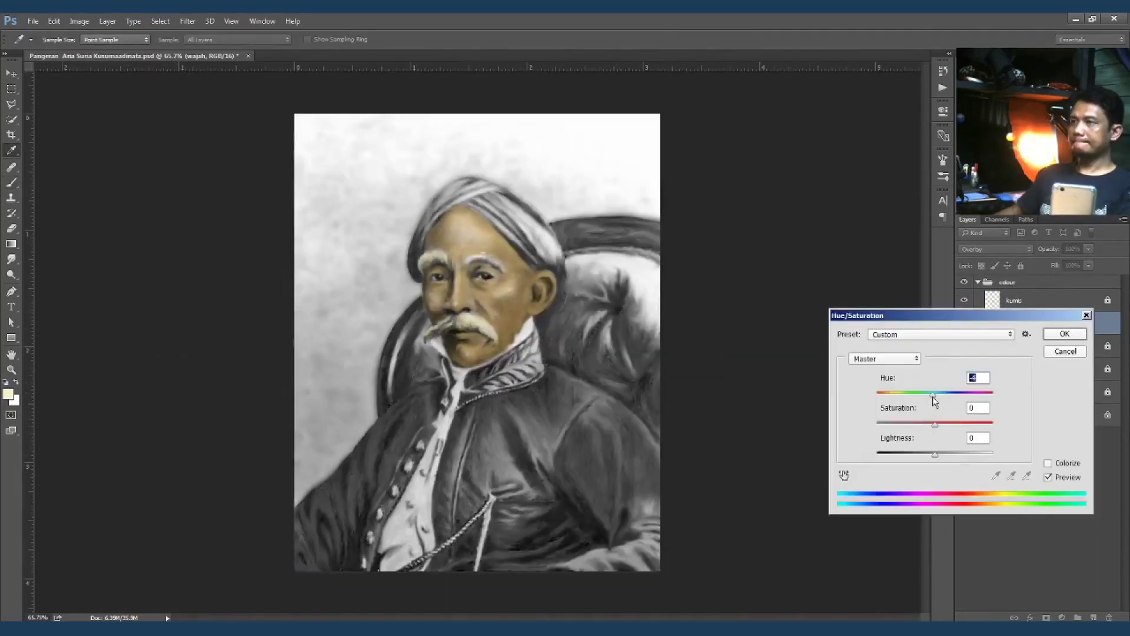
key(Return)
Step: Rename Layer 2 to contour
key(b)
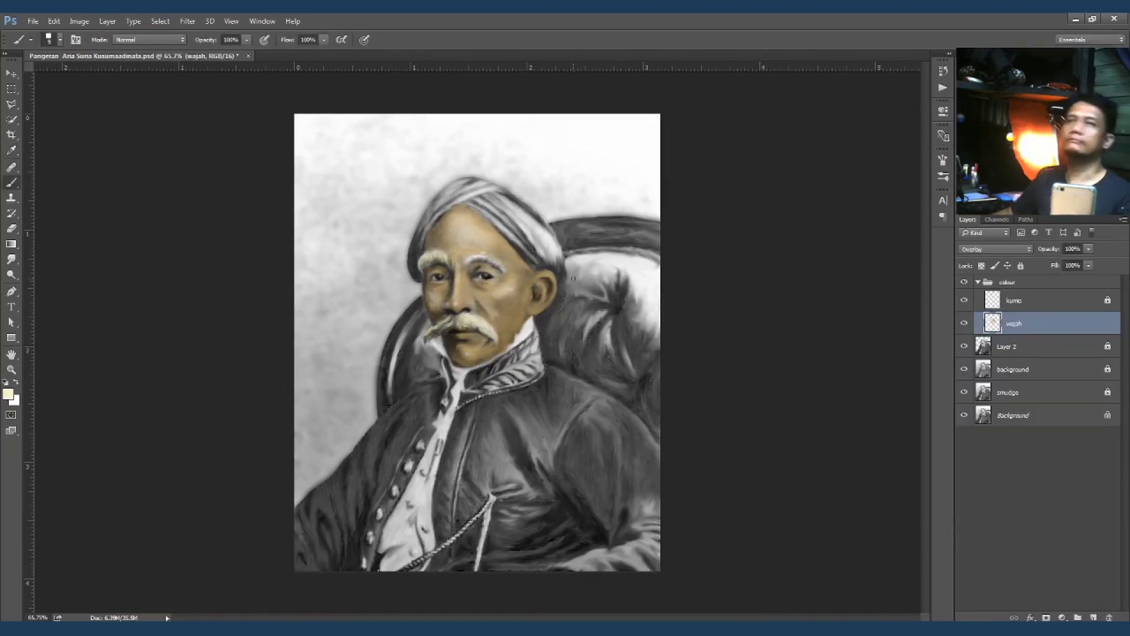
scroll(474, 264, up, 4)
scroll(474, 264, up, 3)
click(1007, 346)
double_click(1007, 346)
text(contour)
key(Return)
Step: Use the Burn tool on contour's midtones, then create a new layer named laken
key(o)
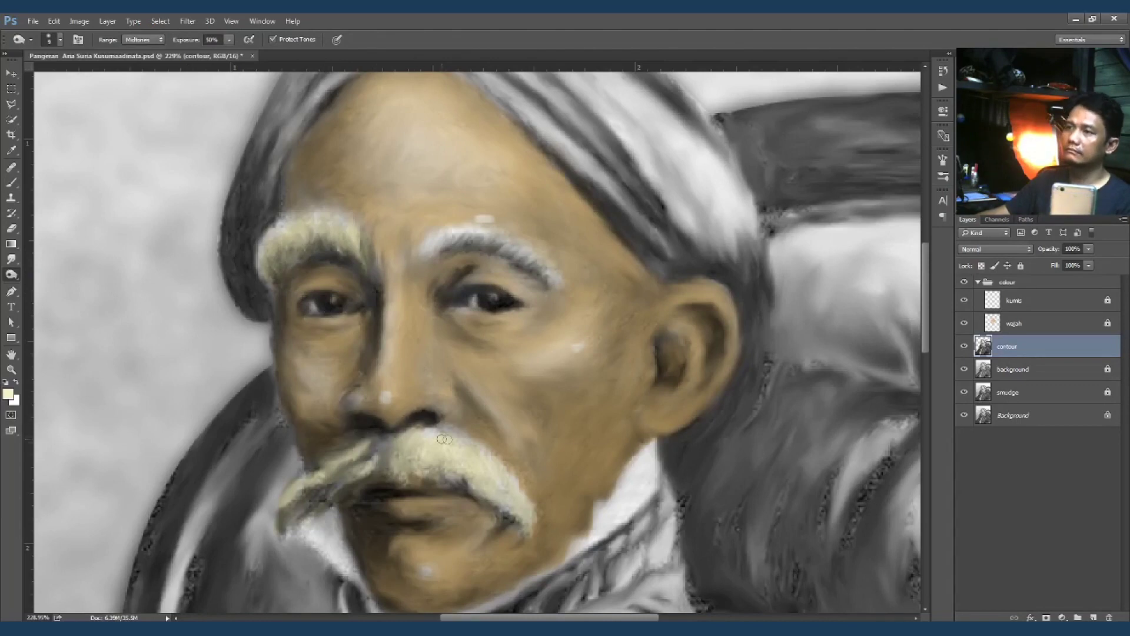
scroll(382, 397, down, 3)
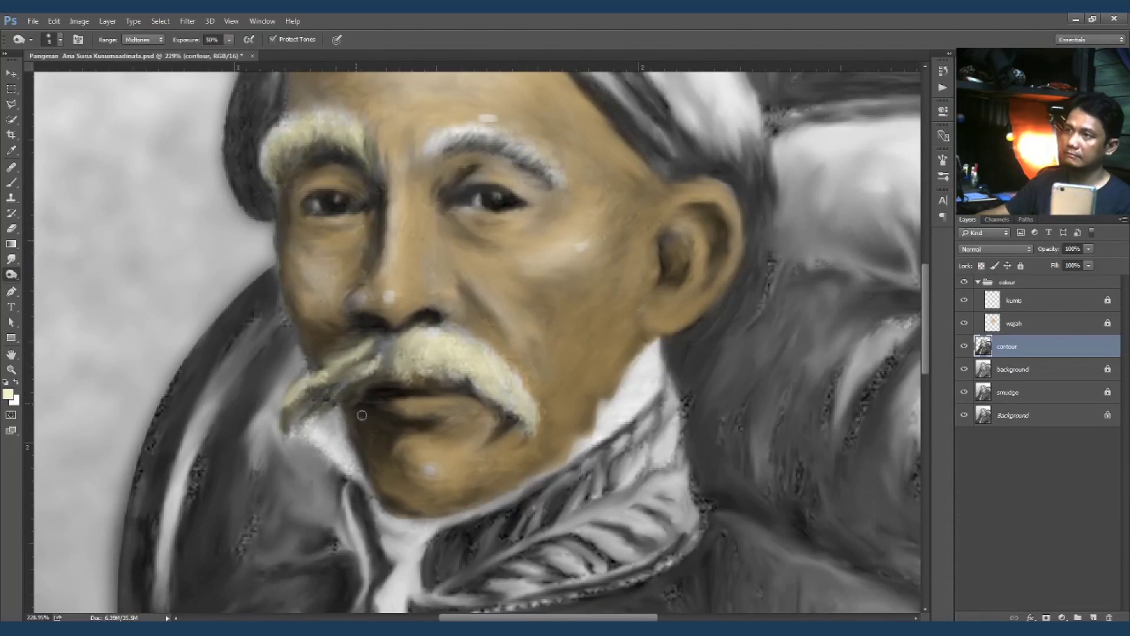
scroll(723, 259, down, 2)
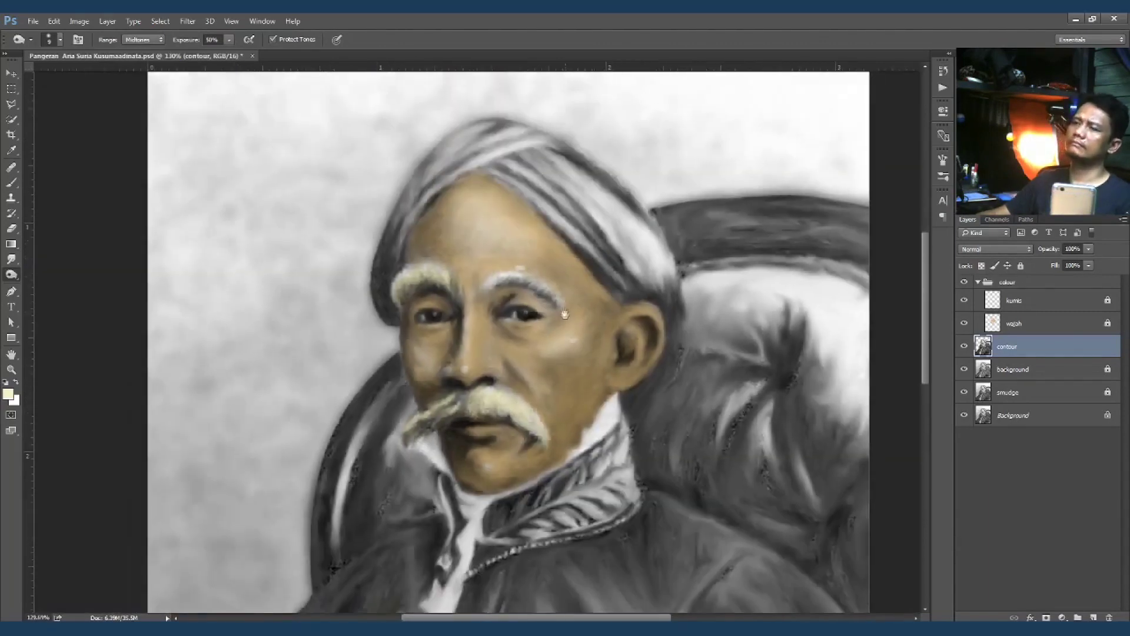
text(laken)
key(Return)
Step: Paint the turban dark brown on the laken layer with an enlarged brush
key(b)
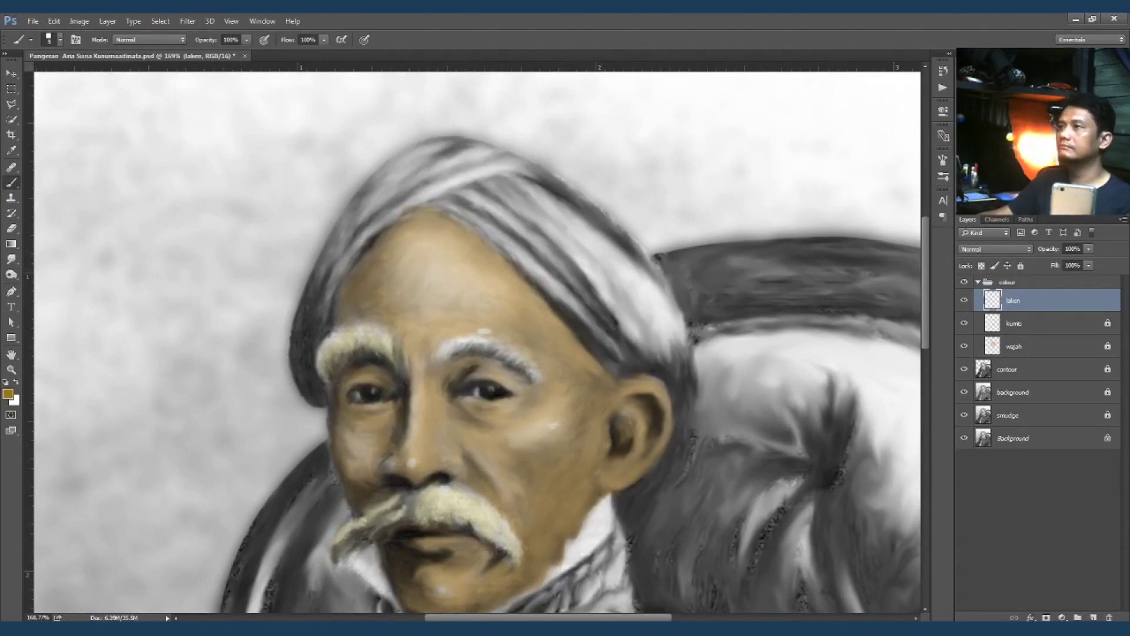
key(bracketright)
key(bracketright)
mouse_move(603, 331)
mouse_down()
mouse_move(605, 352)
mouse_move(680, 435)
mouse_up()
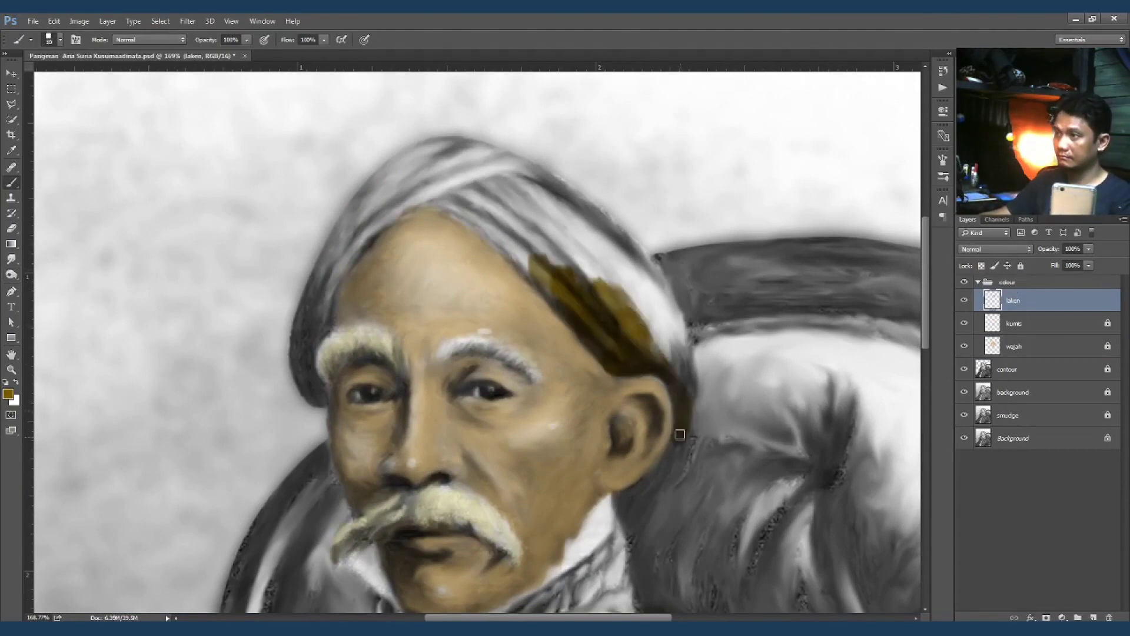
mouse_move(657, 484)
mouse_down()
mouse_move(665, 306)
mouse_move(477, 236)
mouse_move(436, 194)
mouse_move(518, 224)
mouse_move(653, 325)
mouse_move(655, 270)
mouse_move(525, 194)
mouse_move(661, 290)
mouse_move(477, 147)
mouse_move(444, 156)
mouse_move(406, 194)
mouse_move(330, 305)
mouse_up()
mouse_move(387, 223)
mouse_down()
mouse_move(380, 180)
mouse_move(401, 201)
mouse_up()
mouse_move(318, 281)
mouse_down()
mouse_move(306, 371)
mouse_move(329, 404)
mouse_up()
mouse_move(624, 356)
mouse_down()
mouse_move(651, 356)
mouse_move(612, 329)
mouse_up()
Step: Add light ochre highlights to the upper turban and blend them with the Mixer Brush
alt+click(618, 317)
mouse_move(624, 288)
mouse_down()
mouse_move(542, 219)
mouse_move(520, 264)
mouse_up()
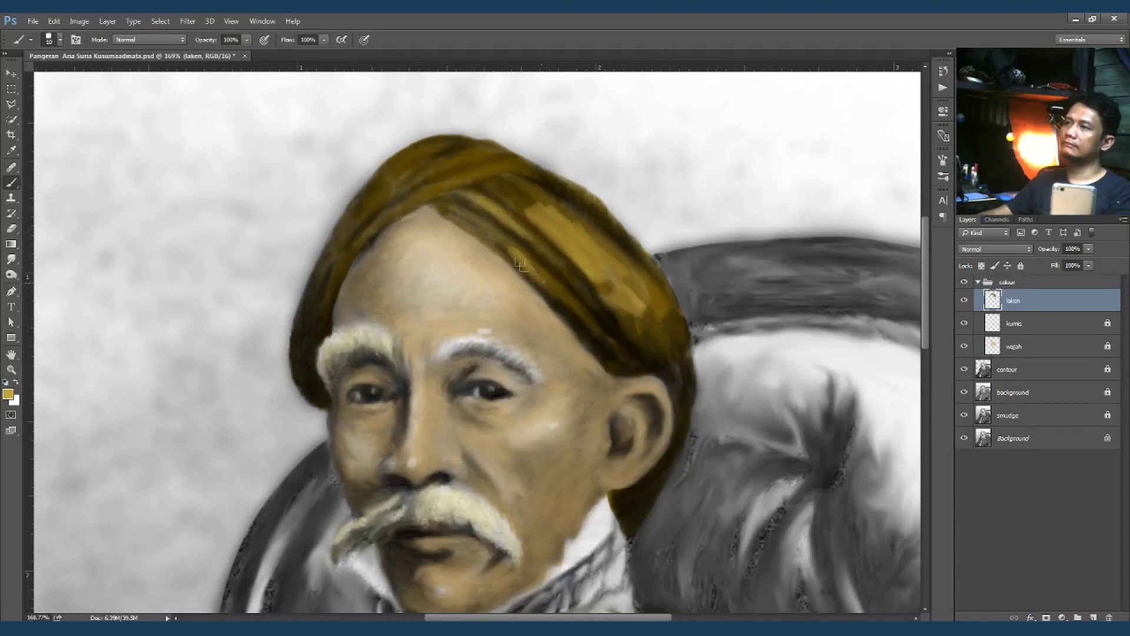
drag(438, 188, 356, 224)
key(shift+b)
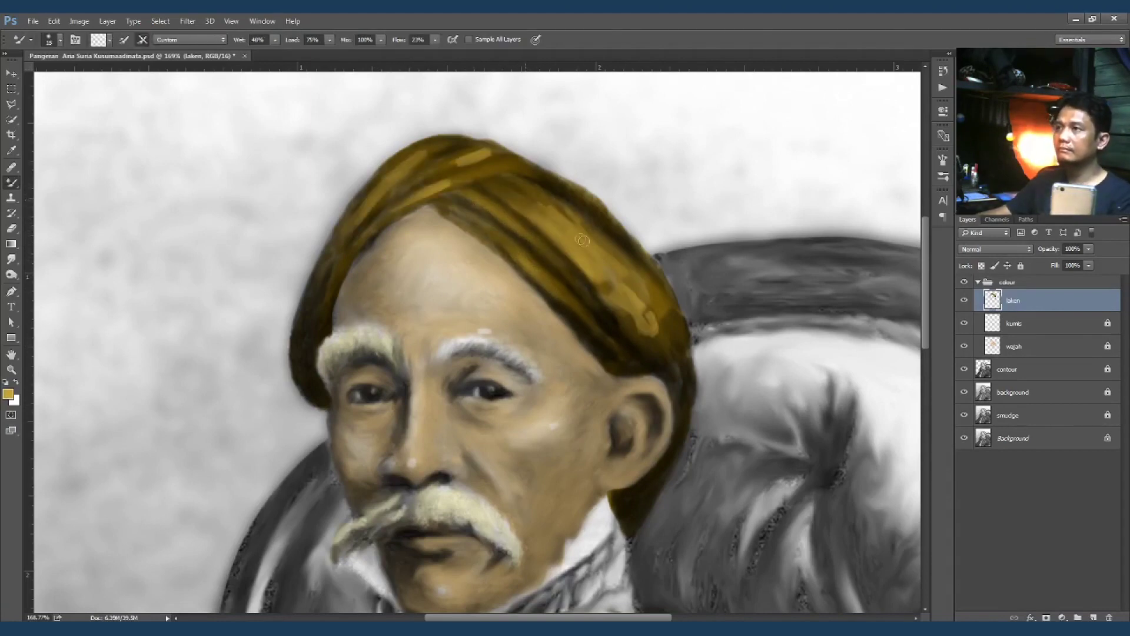
drag(639, 314, 636, 286)
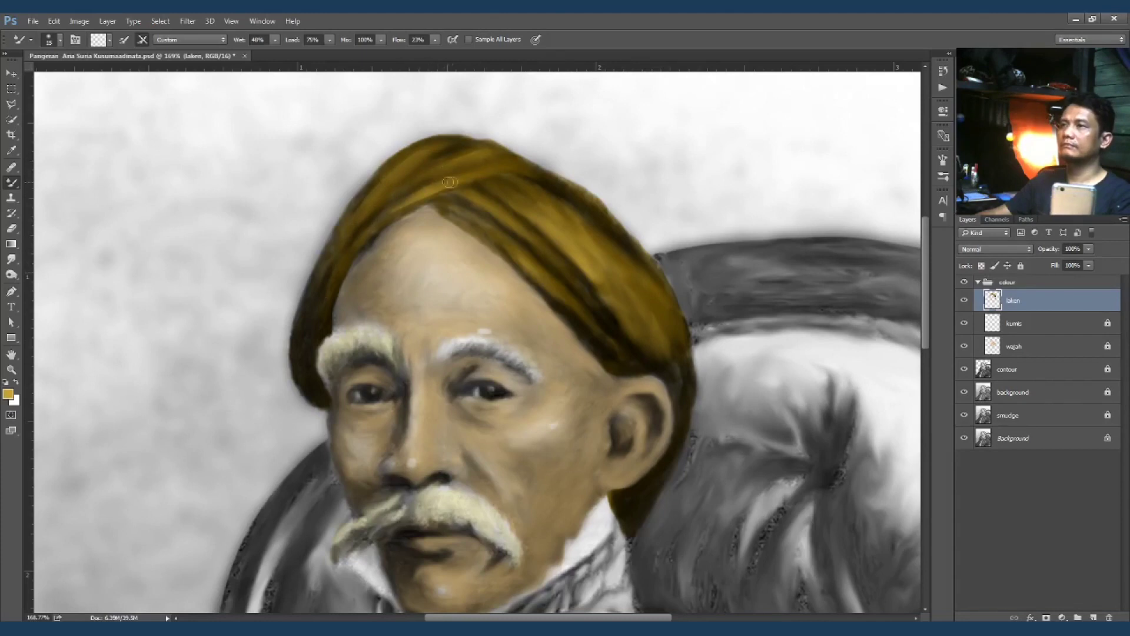
Step: Nudge the wajah face hue, then shift the laken turban hue toward orange-brown
scroll(348, 266, down, 5)
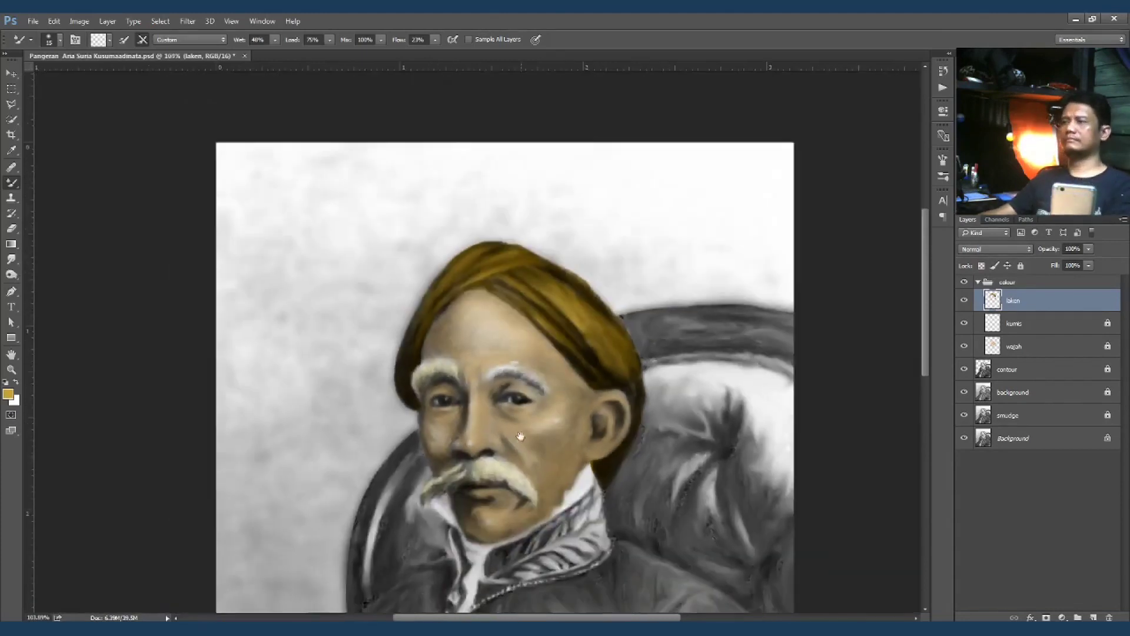
click(999, 351)
key(ctrl+u)
drag(935, 397, 932, 406)
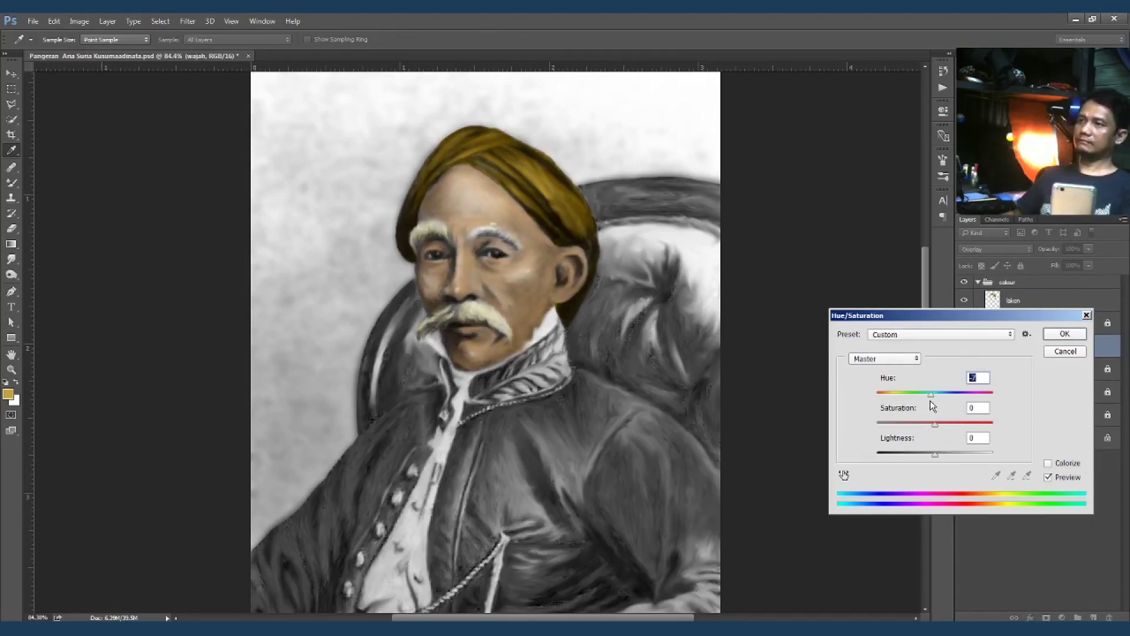
key(Return)
click(1012, 300)
key(ctrl+u)
drag(935, 393, 931, 399)
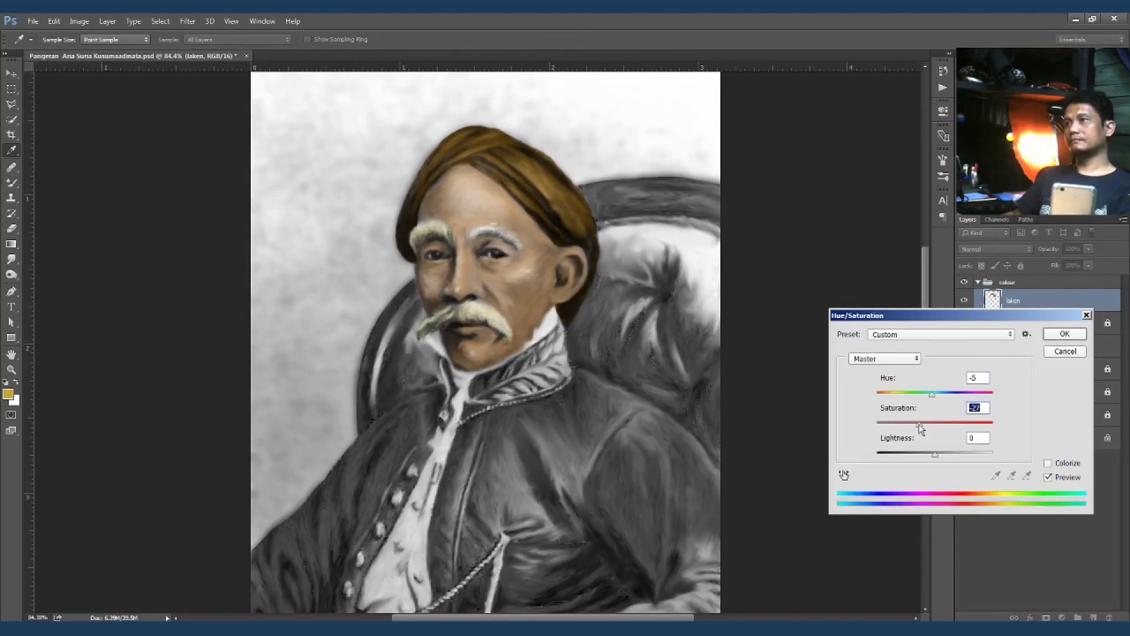
key(Return)
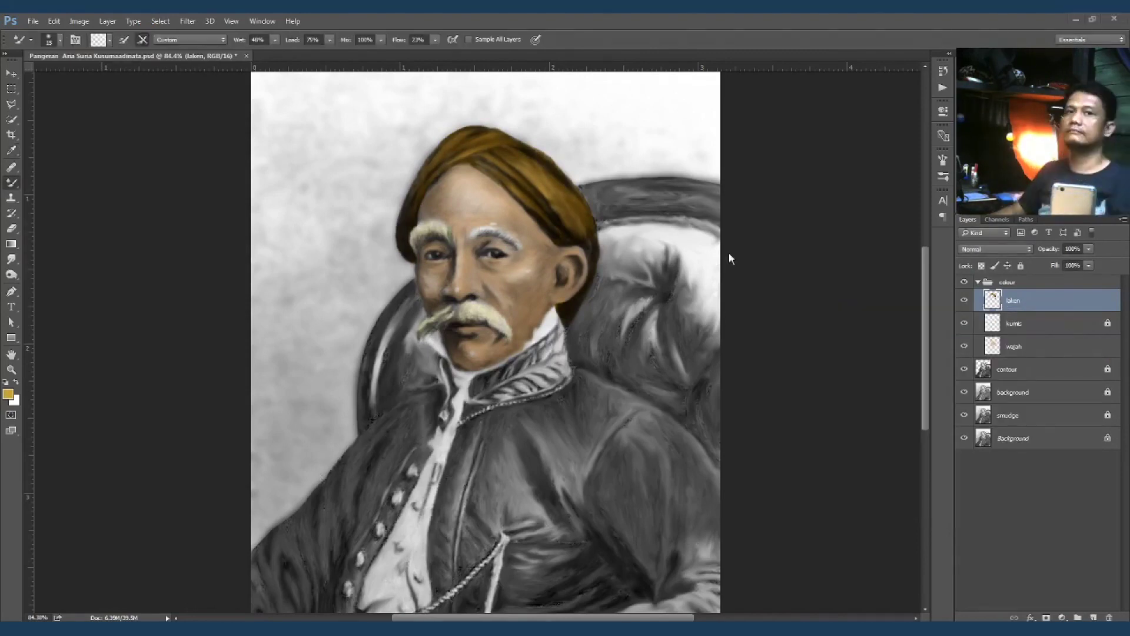
Step: Add a new layer named baju for the coat
click(1093, 618)
double_click(1013, 300)
text(baju)
key(Return)
key(shift+b)
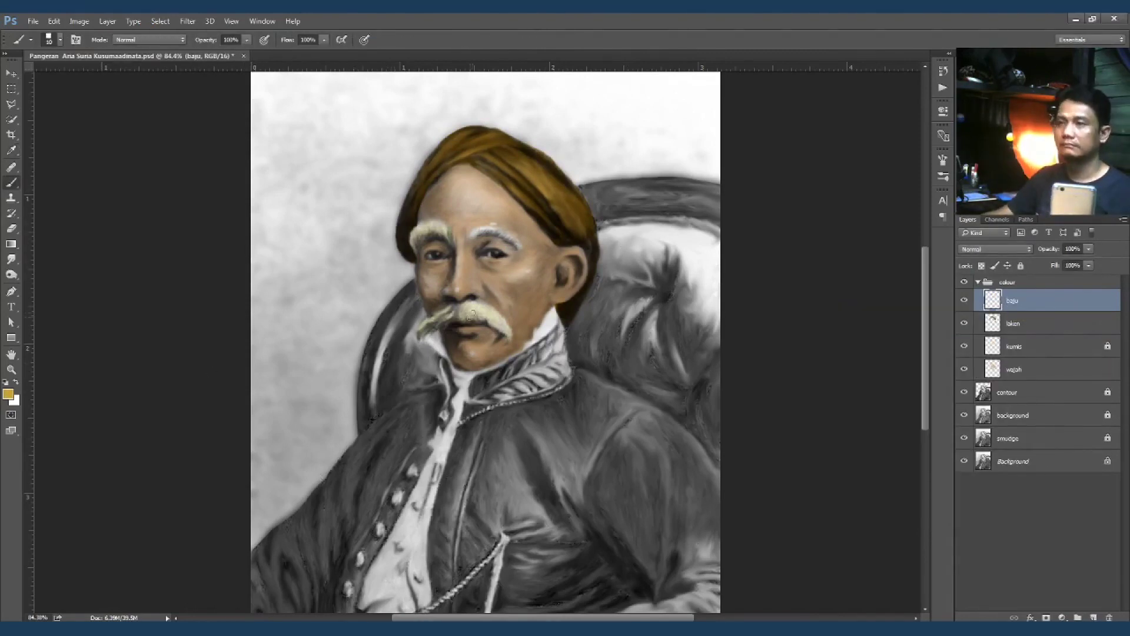
Step: Try dark green strokes on the coat's shoulder, side and bottom, undoing each attempt
drag(605, 425, 577, 483)
key(ctrl+z)
drag(589, 406, 635, 495)
key(ctrl+z)
drag(594, 406, 719, 612)
scroll(729, 576, down, 1)
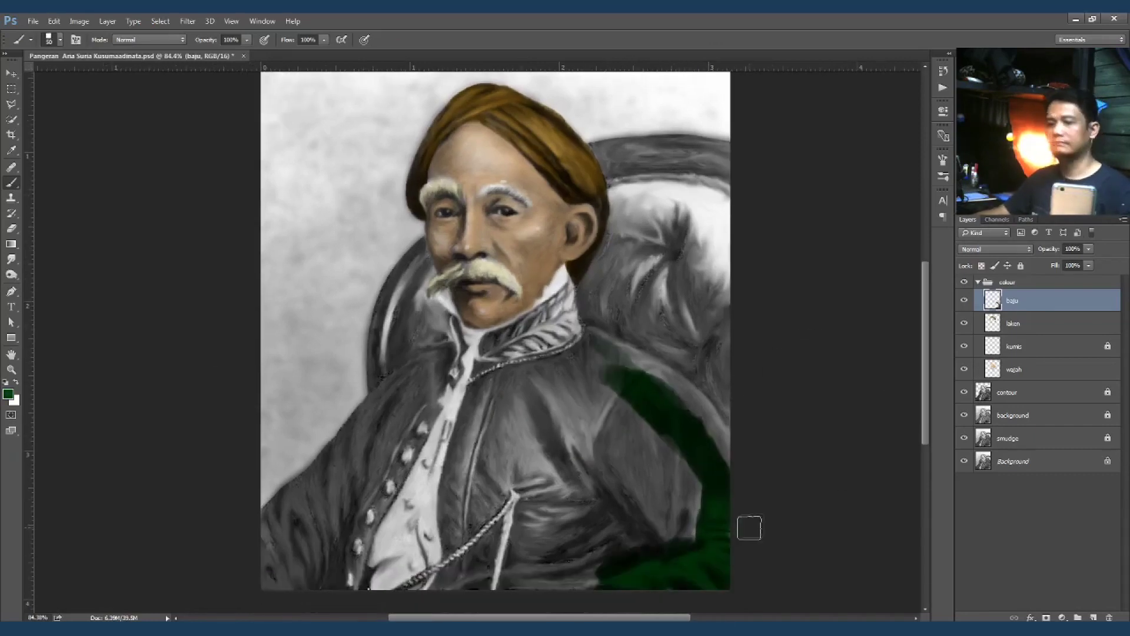
key(ctrl+z)
mouse_move(715, 559)
mouse_down()
mouse_move(518, 588)
mouse_move(718, 539)
mouse_up()
key(ctrl+z)
scroll(627, 375, up, 3)
Step: Paint dark green along the collar edge and shoulder, then cover the coat body
key(bracketleft)
key(bracketleft)
key(bracketleft)
drag(612, 312, 719, 416)
scroll(718, 416, down, 3)
mouse_move(724, 457)
mouse_down()
mouse_move(789, 458)
mouse_move(863, 557)
mouse_up()
mouse_move(764, 448)
mouse_down()
mouse_move(580, 418)
mouse_move(487, 458)
mouse_move(639, 439)
mouse_up()
key(bracketleft)
key(bracketleft)
key(bracketleft)
key(bracketright)
key(bracketright)
key(bracketright)
mouse_move(554, 465)
mouse_down()
mouse_move(727, 454)
mouse_move(836, 545)
mouse_up()
Step: Set the baju layer to Overlay blending and move it out of the colour group
click(994, 249)
click(989, 338)
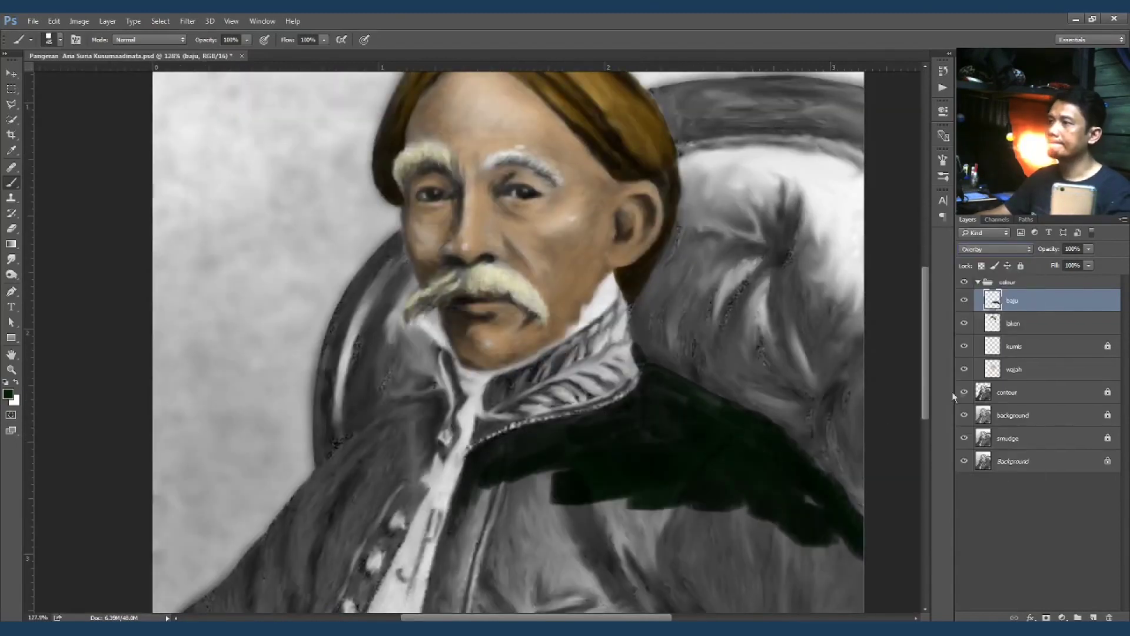
key(ctrl+bracketright)
Step: Add more dark green over the coat and down its left edge
drag(775, 504, 737, 497)
scroll(694, 465, down, 3)
mouse_move(659, 436)
mouse_down()
mouse_move(593, 388)
mouse_move(677, 510)
mouse_move(726, 532)
mouse_move(593, 522)
mouse_move(535, 548)
mouse_up()
scroll(795, 523, down, 3)
scroll(664, 495, up, 1)
scroll(502, 499, up, 1)
key(bracketleft)
key(bracketleft)
key(bracketleft)
mouse_move(508, 203)
mouse_down()
mouse_move(454, 487)
mouse_move(587, 361)
mouse_move(454, 575)
mouse_up()
scroll(455, 487, up, 2)
scroll(606, 436, down, 2)
scroll(605, 436, down, 3)
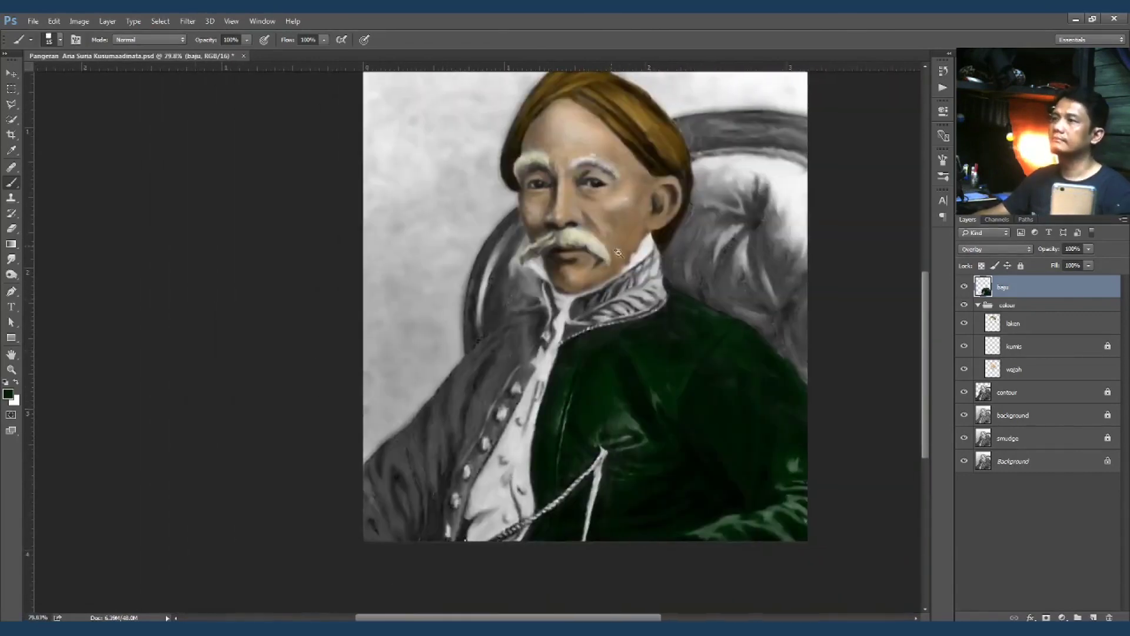
scroll(483, 502, up, 5)
Step: Stripe green across the collar trim and feathers with a smaller brush
key(bracketleft)
drag(588, 434, 758, 363)
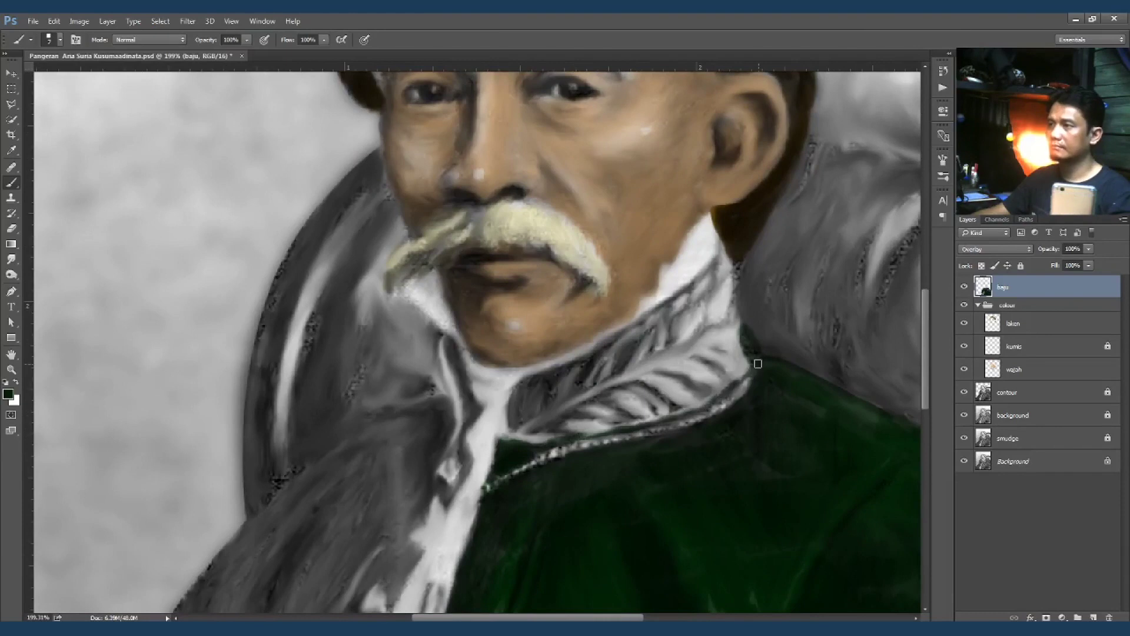
mouse_move(699, 385)
mouse_down()
mouse_move(550, 419)
mouse_move(629, 412)
mouse_up()
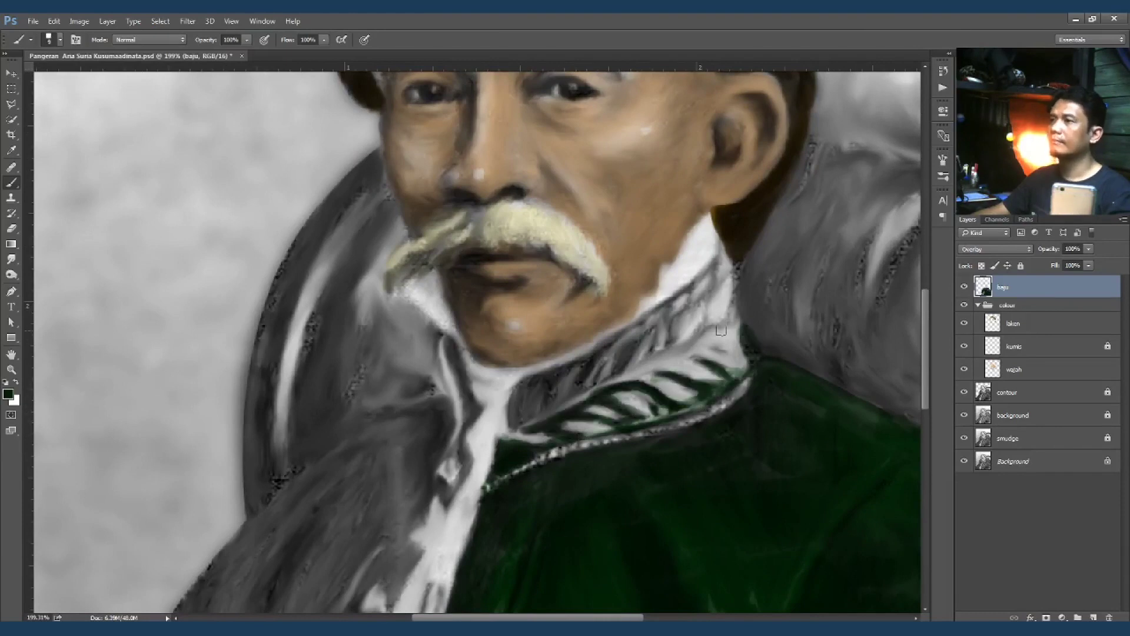
drag(512, 429, 589, 383)
drag(529, 412, 659, 318)
drag(624, 371, 694, 283)
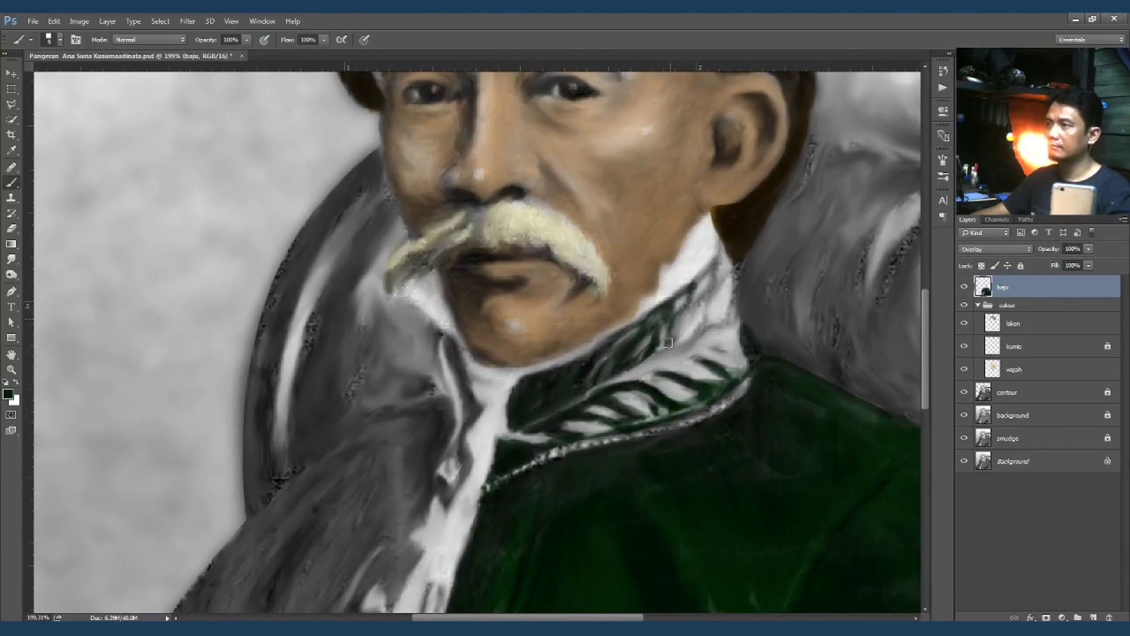
drag(667, 342, 718, 253)
drag(647, 362, 733, 250)
drag(715, 288, 742, 235)
Step: Paint green along the left collar edge and around the coat buttons
mouse_move(445, 338)
mouse_down()
mouse_move(465, 377)
mouse_move(471, 471)
mouse_up()
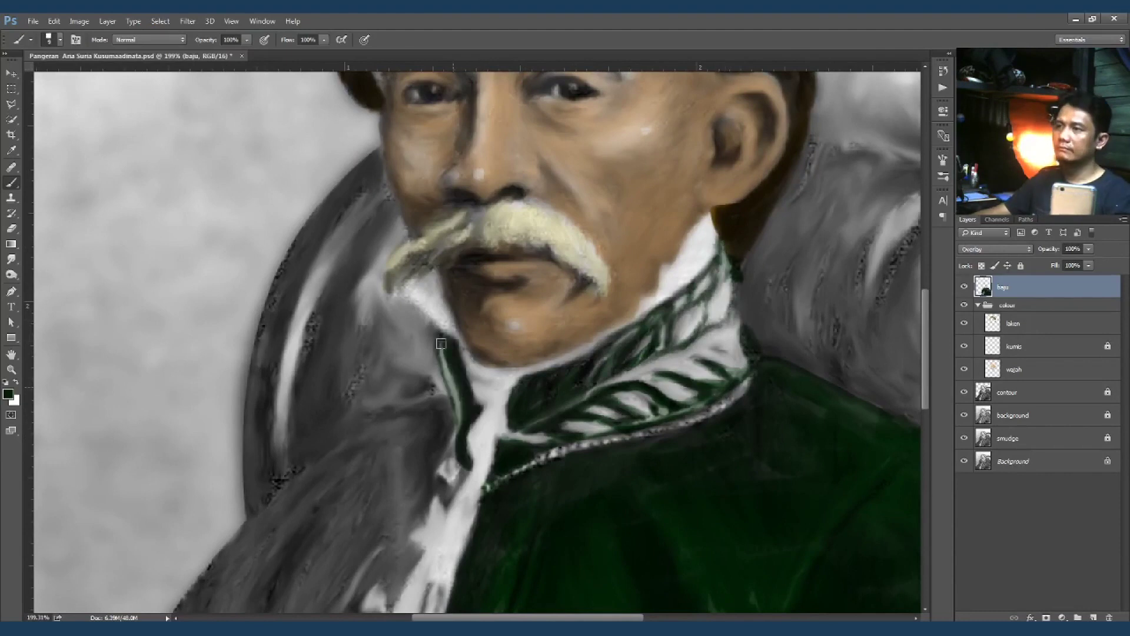
drag(447, 418, 462, 492)
drag(441, 343, 562, 202)
drag(547, 345, 524, 418)
mouse_move(530, 415)
mouse_down()
mouse_move(471, 488)
mouse_move(512, 396)
mouse_move(501, 465)
mouse_move(465, 512)
mouse_up()
mouse_move(483, 488)
mouse_down()
mouse_move(447, 492)
mouse_move(451, 504)
mouse_move(496, 395)
mouse_move(447, 497)
mouse_up()
mouse_move(471, 385)
mouse_down()
mouse_move(440, 525)
mouse_move(523, 398)
mouse_move(474, 396)
mouse_move(487, 444)
mouse_move(462, 479)
mouse_up()
drag(512, 418, 447, 499)
Step: Fill green along the upper-left collar and over the left sleeve
scroll(447, 500, down, 3)
scroll(499, 420, up, 1)
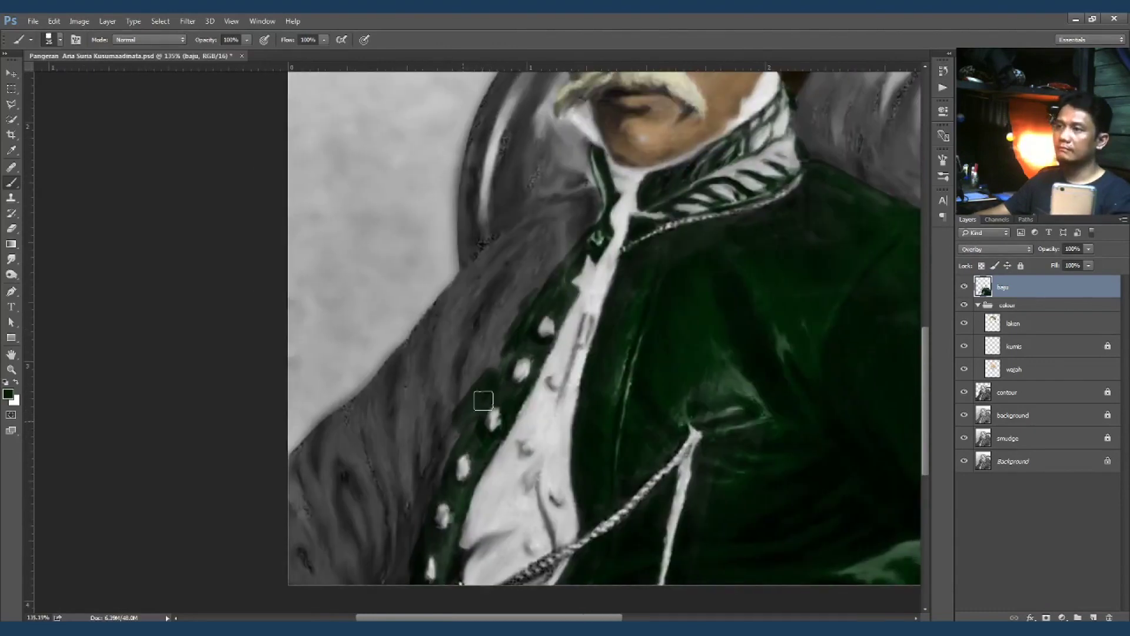
key(bracketright)
key(bracketright)
key(bracketright)
mouse_move(556, 207)
mouse_down()
mouse_move(517, 273)
mouse_move(434, 323)
mouse_up()
mouse_move(429, 378)
mouse_down()
mouse_move(517, 320)
mouse_move(492, 297)
mouse_move(423, 384)
mouse_move(517, 403)
mouse_move(504, 429)
mouse_move(433, 406)
mouse_up()
key(bracketright)
key(bracketright)
key(bracketright)
key(bracketleft)
scroll(434, 406, down, 3)
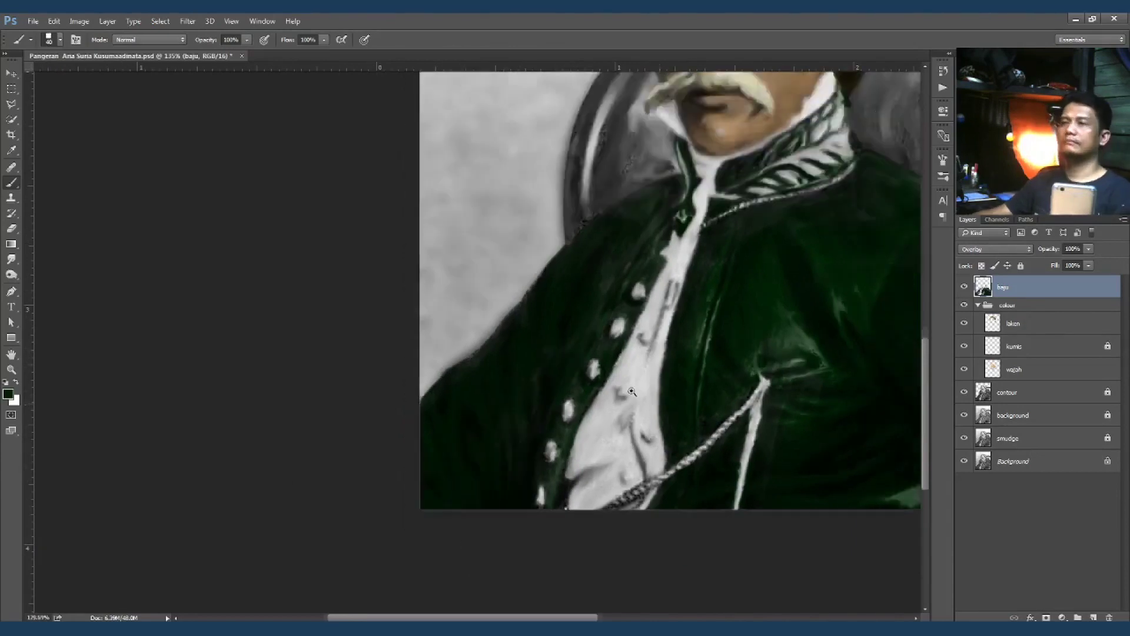
Step: Tone the coat with Hue/Saturation: Hue -21, Saturation -19, Lightness +5
key(ctrl+u)
mouse_move(935, 395)
mouse_down()
mouse_move(903, 398)
mouse_move(938, 455)
mouse_up()
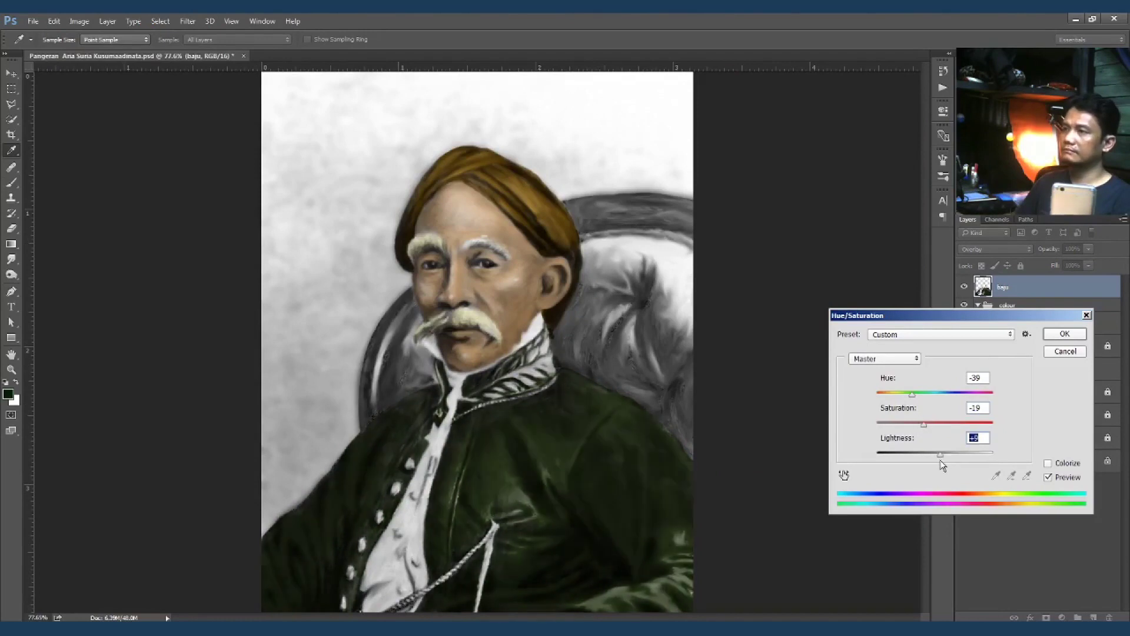
drag(913, 394, 923, 394)
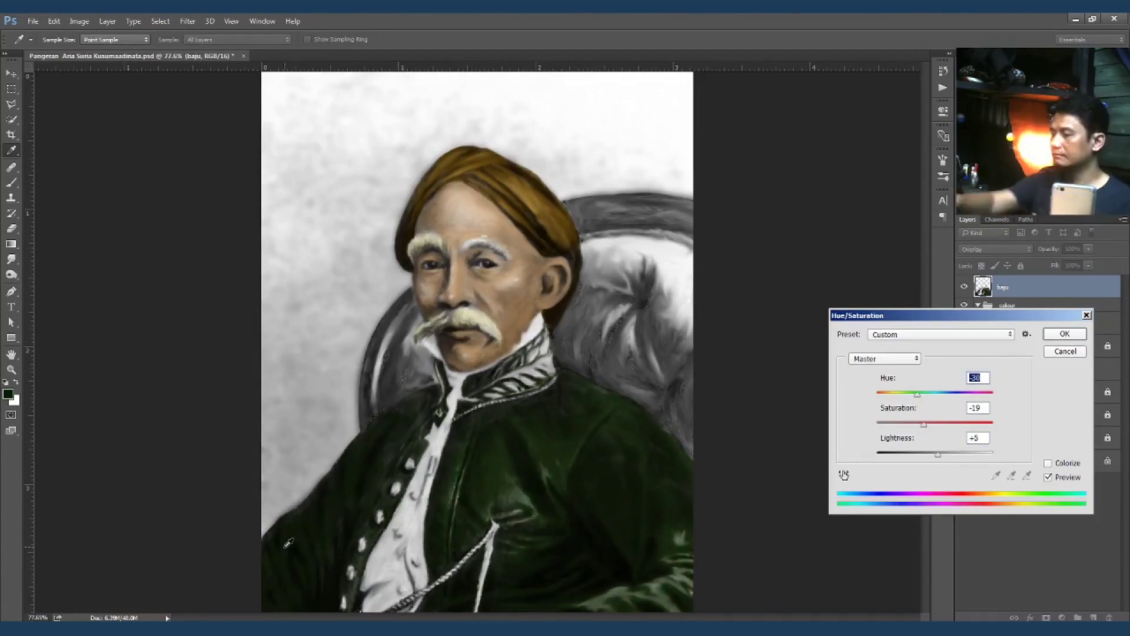
key(Return)
Step: Select the wajah layer and create a new empty layer above it
key(b)
click(1013, 369)
click(1003, 287)
Step: Name the new layer gold, group it with baju, and set it to Multiply
click(1093, 618)
double_click(1002, 287)
text(gold)
click(995, 249)
key(ctrl+g)
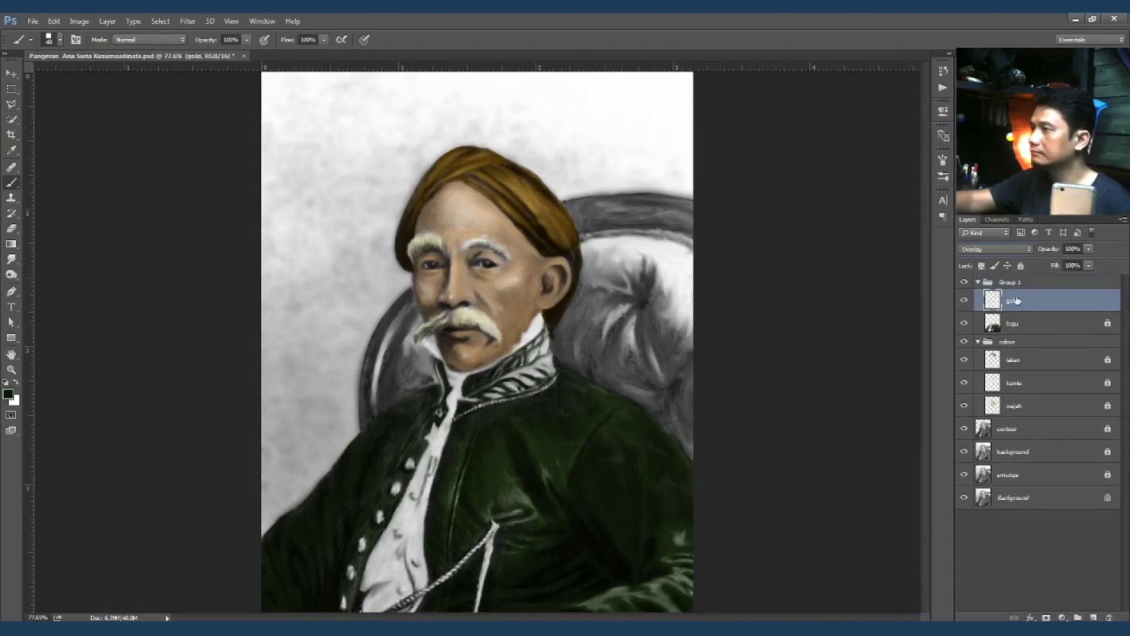
key(ctrl+bracketleft)
drag(526, 392, 561, 447)
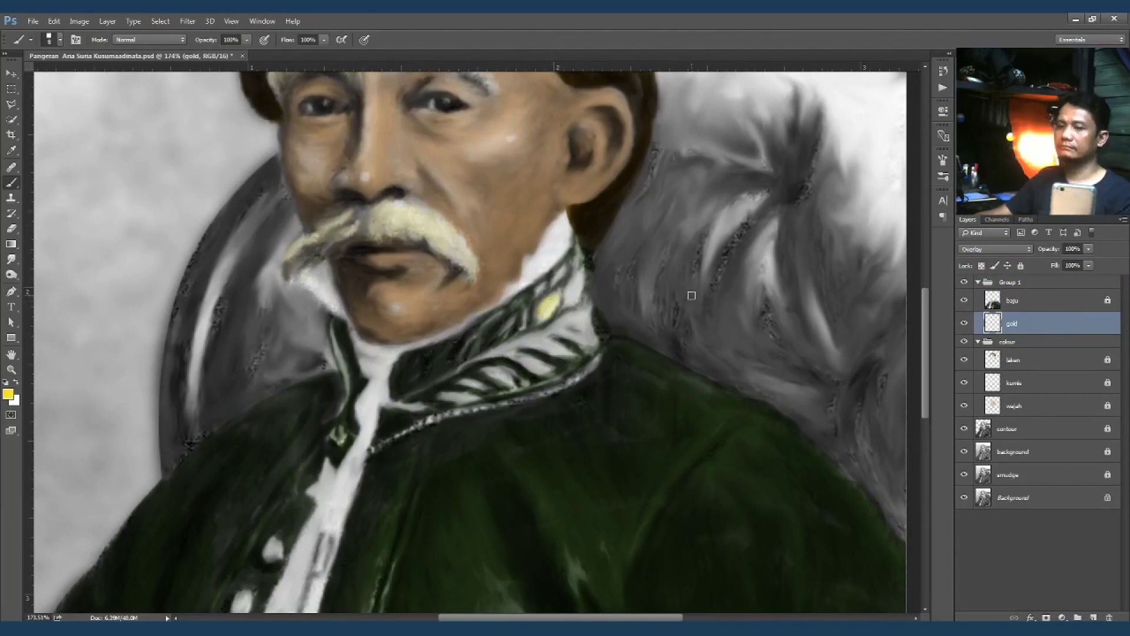
click(995, 249)
click(989, 275)
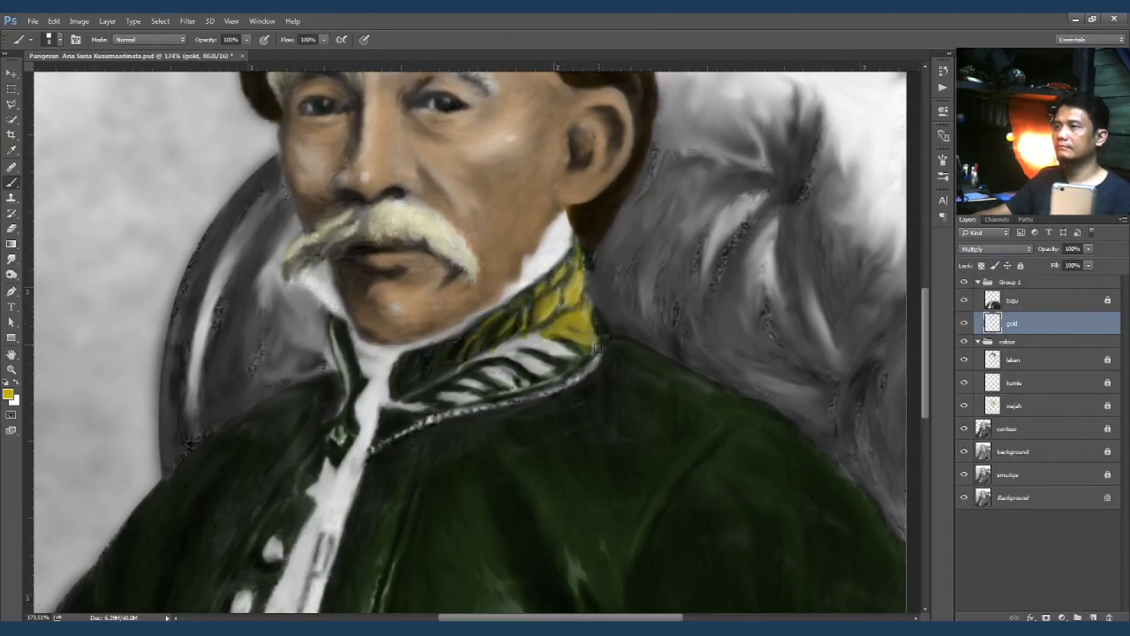
Step: Paint the collar embroidery, two coat buttons and the hanging rope gold
drag(589, 368, 432, 420)
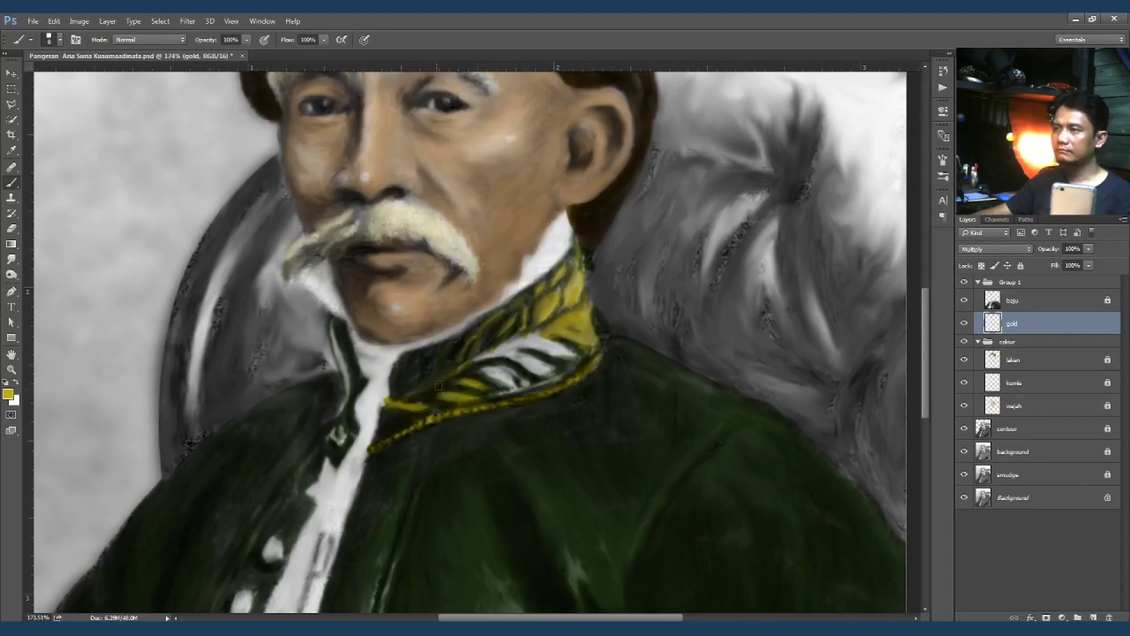
drag(510, 375, 586, 273)
key(bracketleft)
key(bracketleft)
scroll(342, 440, down, 3)
scroll(345, 429, down, 2)
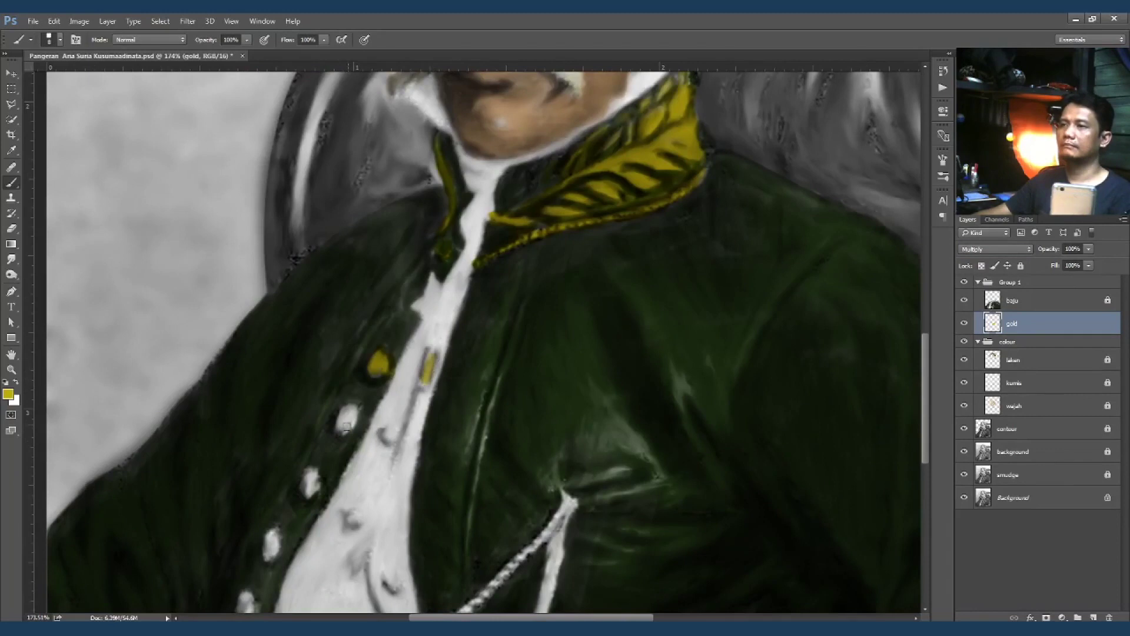
click(348, 421)
click(360, 348)
scroll(365, 325, down, 2)
mouse_move(320, 466)
mouse_down()
mouse_move(501, 441)
mouse_move(594, 365)
mouse_move(659, 288)
mouse_move(615, 485)
mouse_up()
Step: Scroll around the canvas to review the gilded collar, buttons and rope
scroll(557, 461, down, 2)
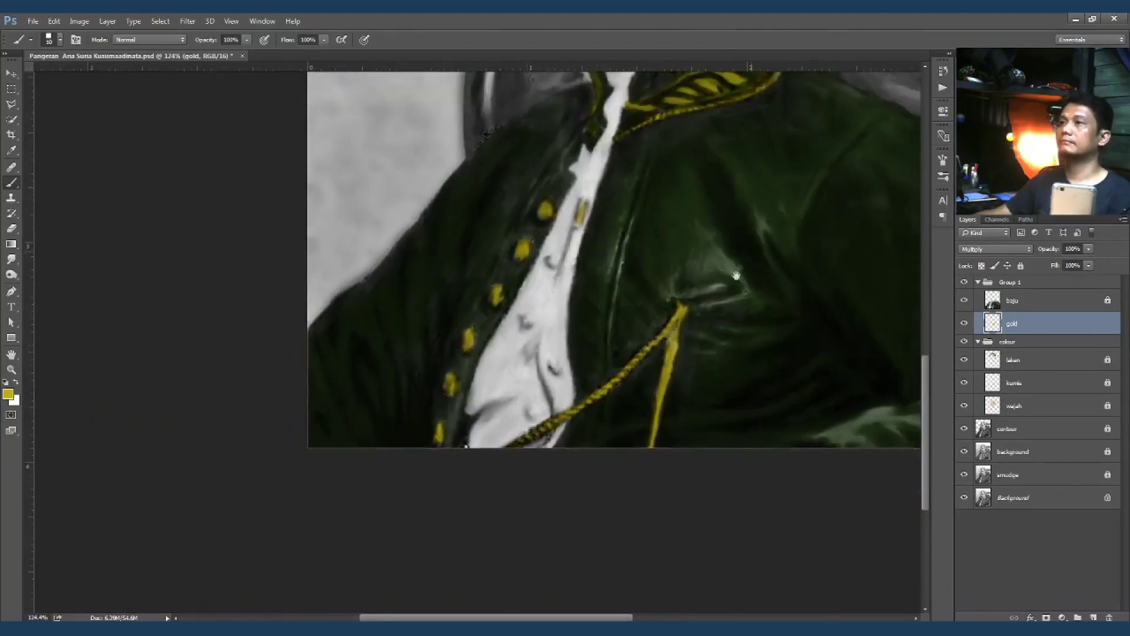
scroll(557, 461, down, 2)
scroll(528, 343, up, 1)
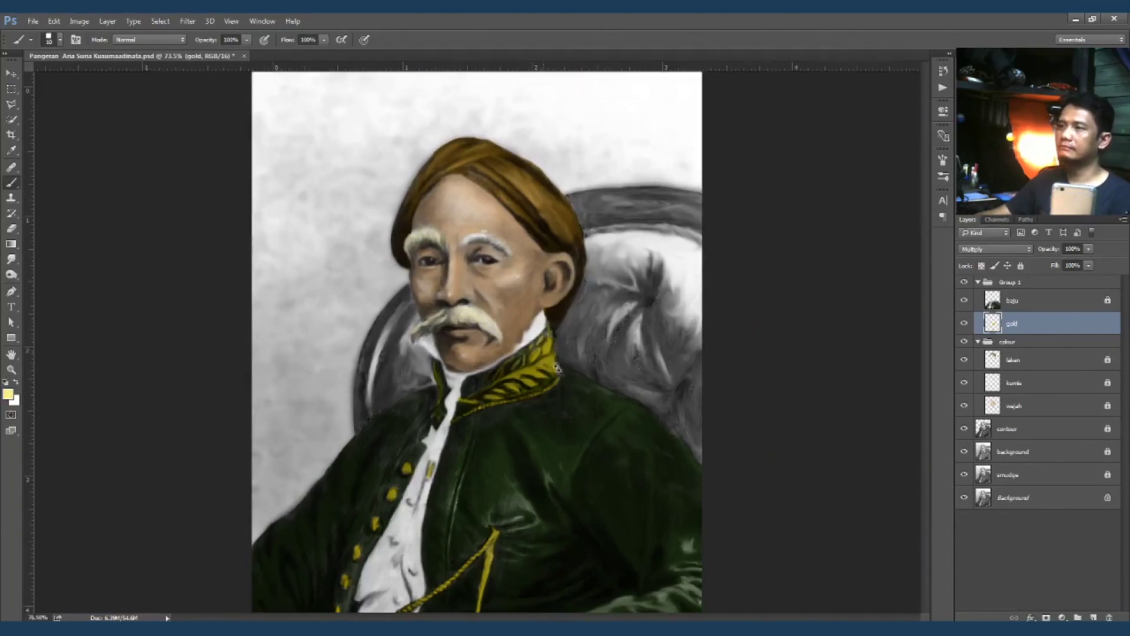
scroll(528, 343, up, 3)
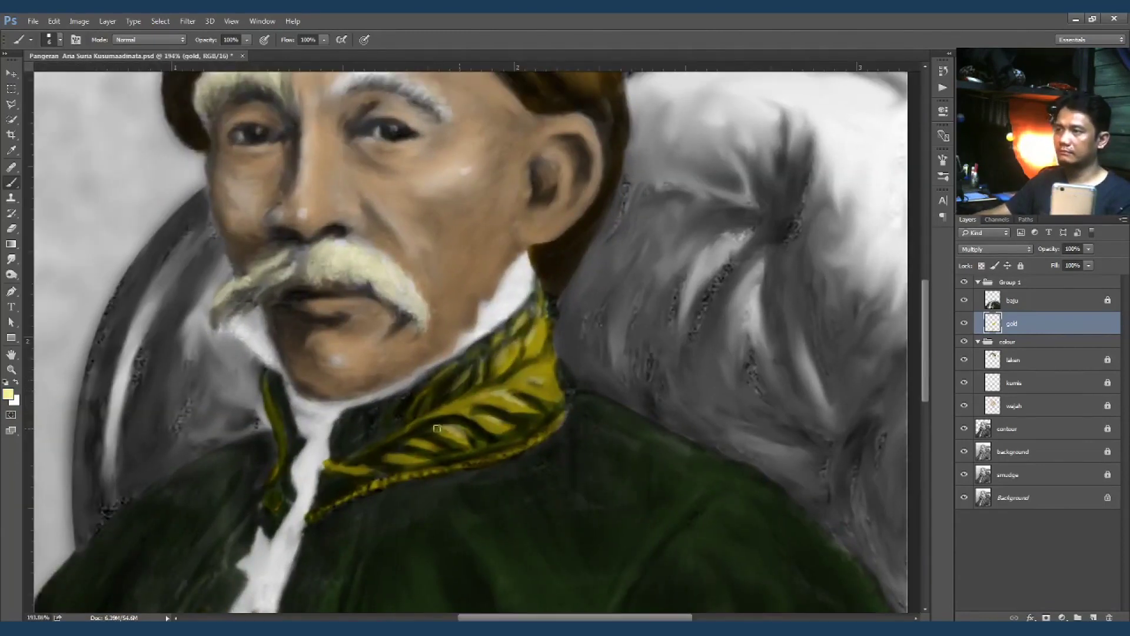
scroll(430, 232, down, 5)
scroll(431, 233, left, 3)
scroll(338, 407, down, 3)
scroll(337, 407, left, 1)
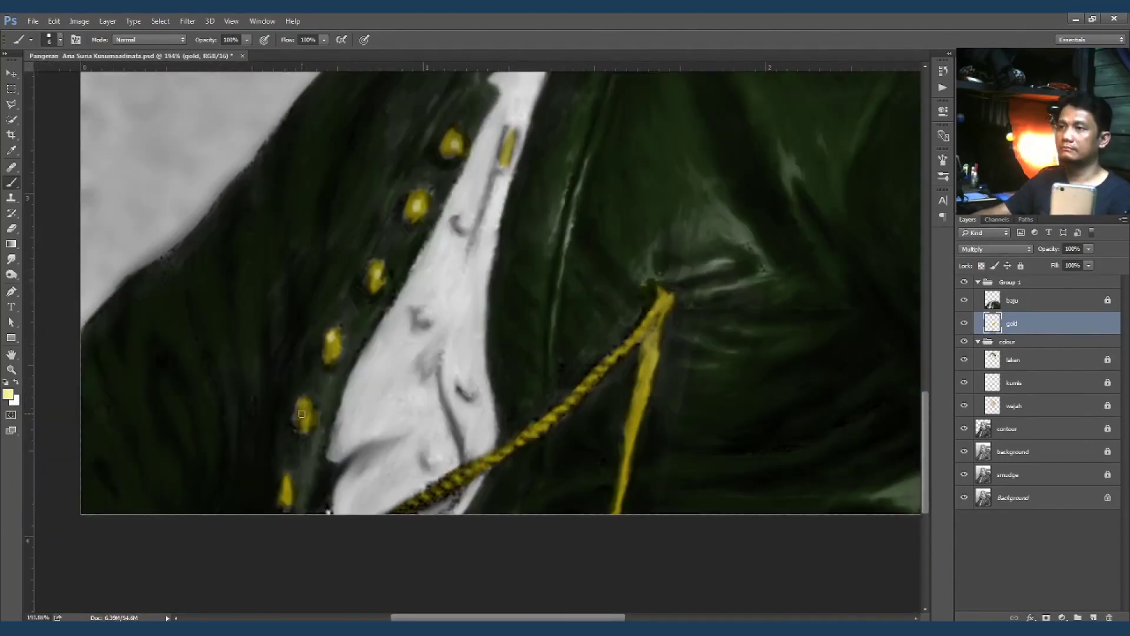
scroll(635, 413, down, 3)
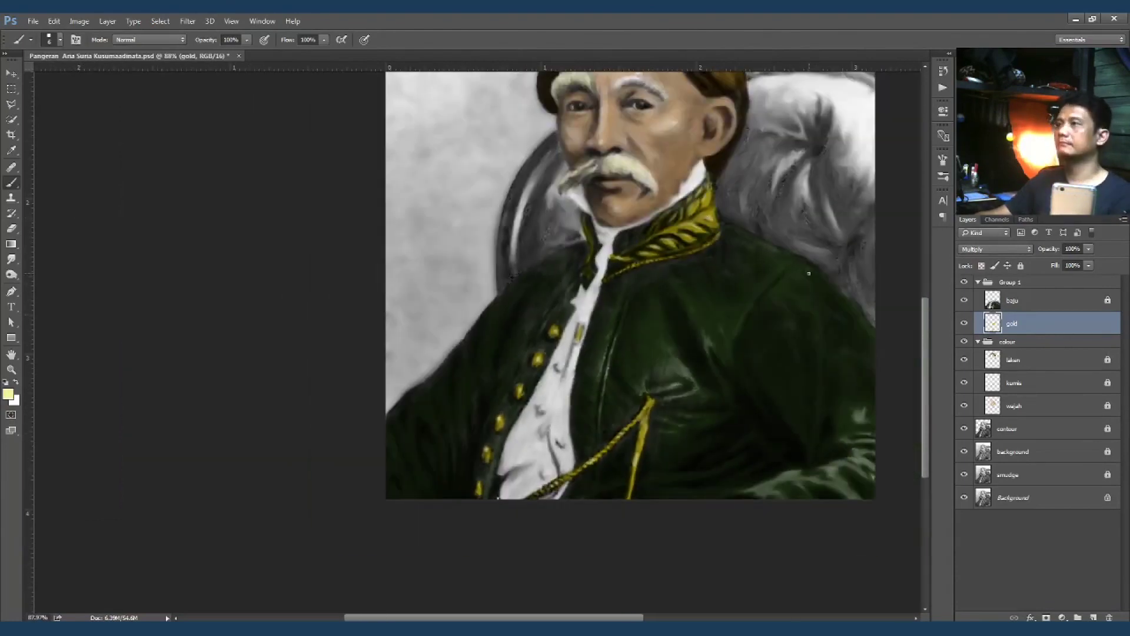
scroll(809, 274, down, 1)
Step: Add a new layer named kursi merah for the chair
click(1036, 406)
ctrl+click(1093, 617)
double_click(1015, 429)
text(merah)
key(Return)
Step: Paint maroon over the chair to the right of the head, beside hair and ear
mouse_move(653, 246)
mouse_down()
mouse_move(747, 316)
mouse_move(757, 391)
mouse_move(618, 277)
mouse_move(666, 328)
mouse_move(734, 240)
mouse_move(581, 310)
mouse_move(677, 356)
mouse_move(676, 374)
mouse_up()
scroll(618, 278, up, 3)
scroll(739, 361, down, 2)
scroll(578, 361, up, 4)
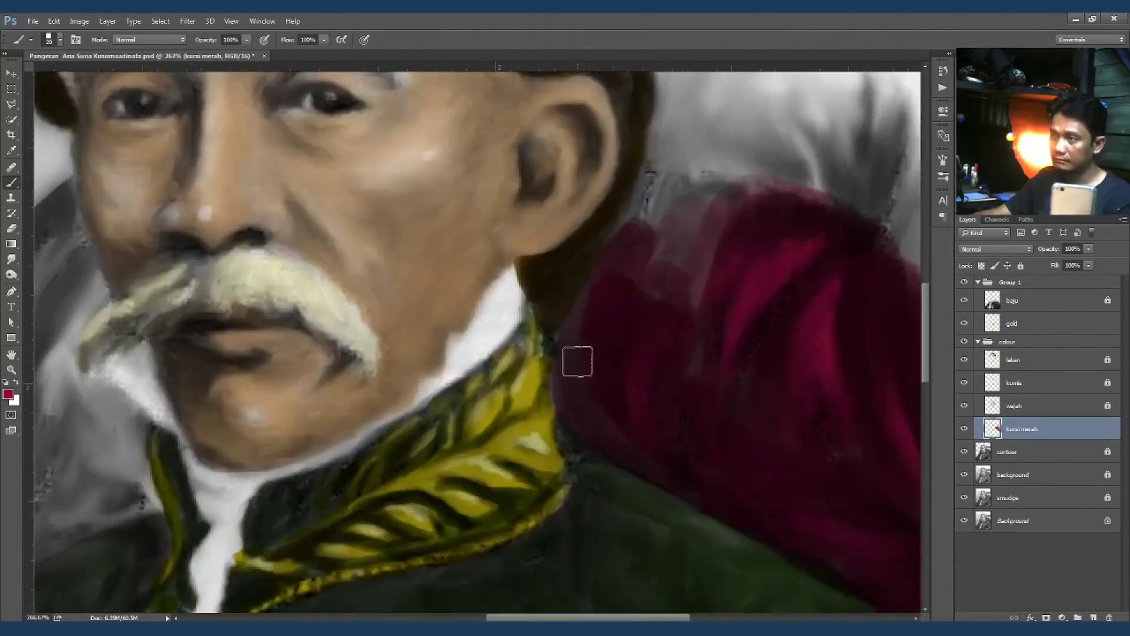
scroll(626, 247, down, 3)
mouse_move(638, 164)
mouse_down()
mouse_move(624, 318)
mouse_move(635, 259)
mouse_move(676, 241)
mouse_move(777, 259)
mouse_move(743, 288)
mouse_move(771, 273)
mouse_move(777, 361)
mouse_up()
scroll(734, 334, down, 2)
scroll(504, 393, up, 4)
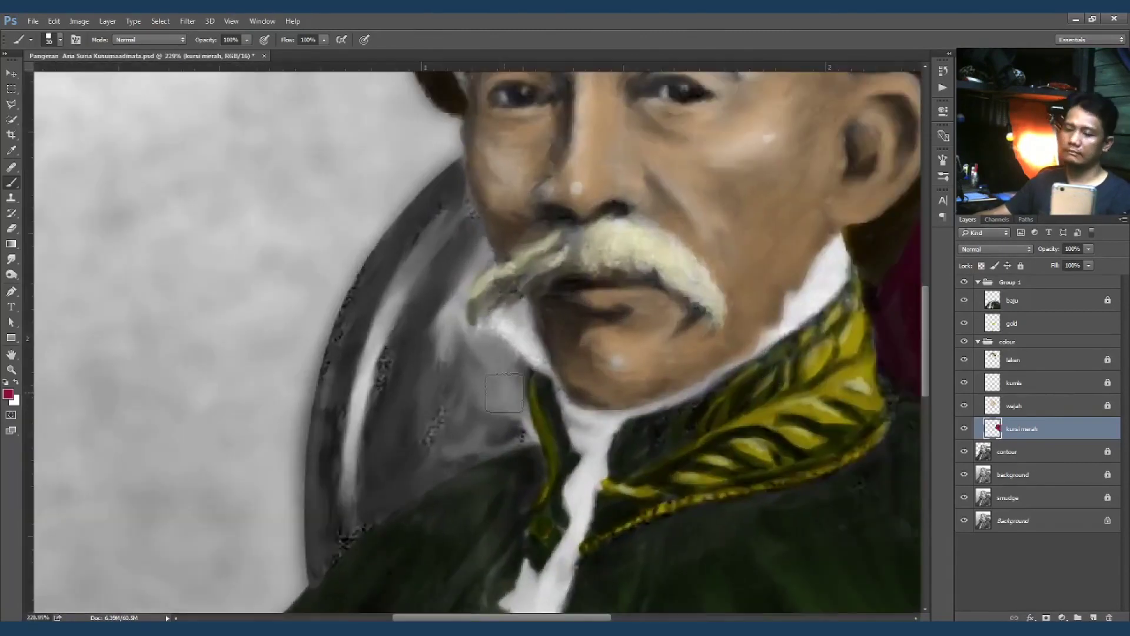
Step: Brush crimson onto the chair beside the collar and face, evening out the colour
mouse_move(515, 368)
mouse_down()
mouse_move(506, 389)
mouse_move(435, 197)
mouse_up()
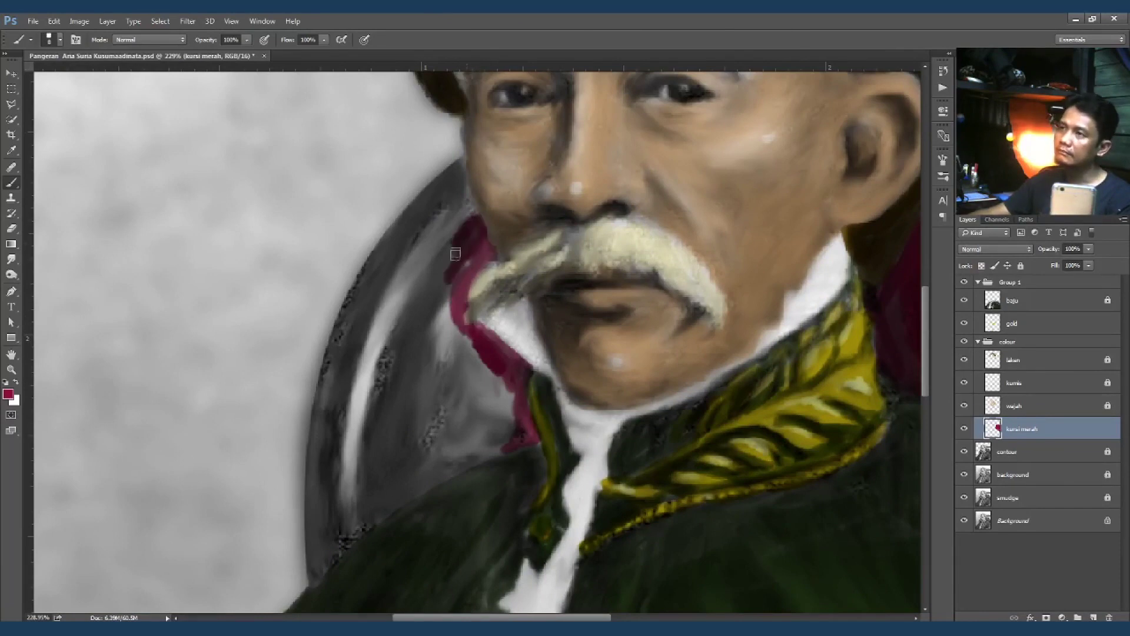
drag(455, 253, 424, 377)
scroll(541, 483, down, 3)
mouse_move(506, 412)
mouse_down()
mouse_move(481, 390)
mouse_move(436, 416)
mouse_move(434, 509)
mouse_up()
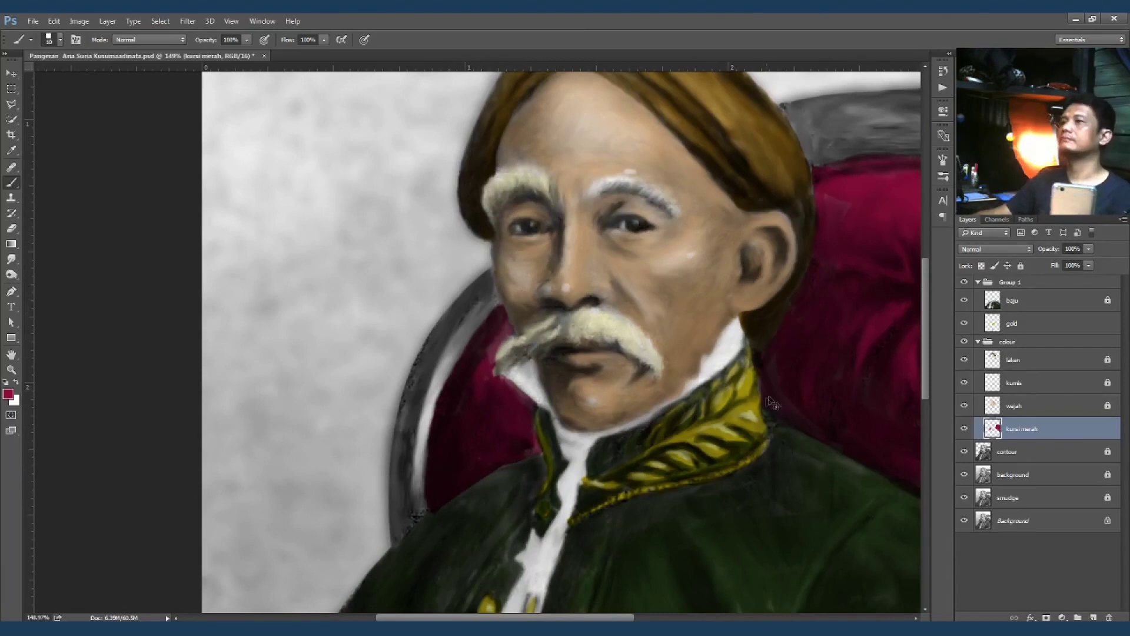
scroll(771, 403, down, 4)
mouse_move(535, 348)
mouse_down()
mouse_move(660, 315)
mouse_move(613, 245)
mouse_move(557, 229)
mouse_up()
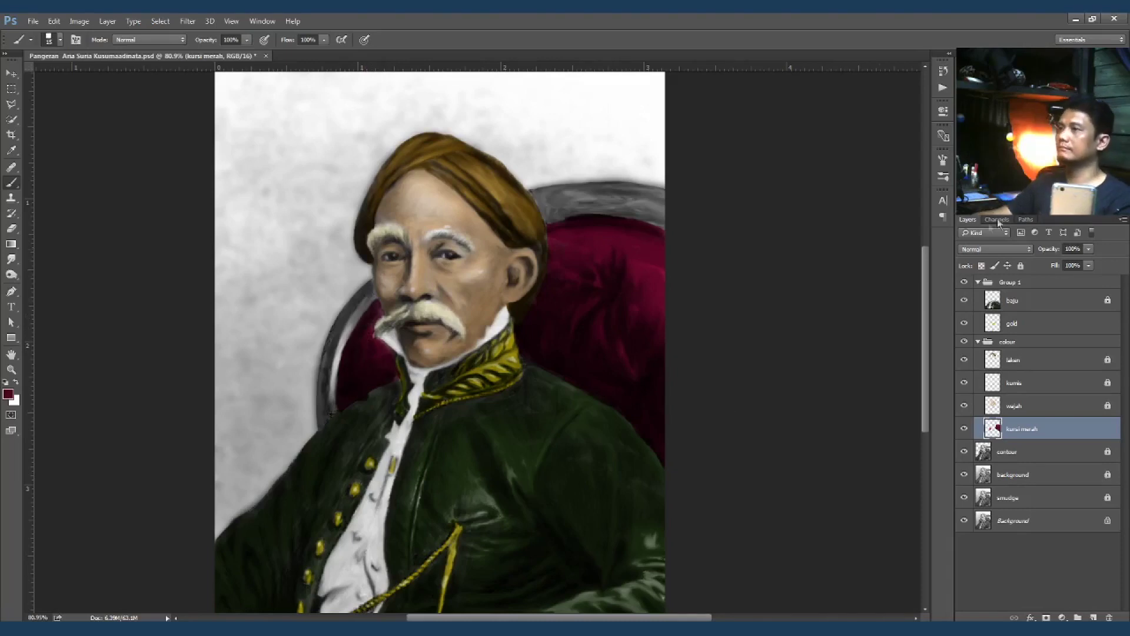
Step: Paint the chair's top rail and left rim brown with an enlarged brush
key(shift+b)
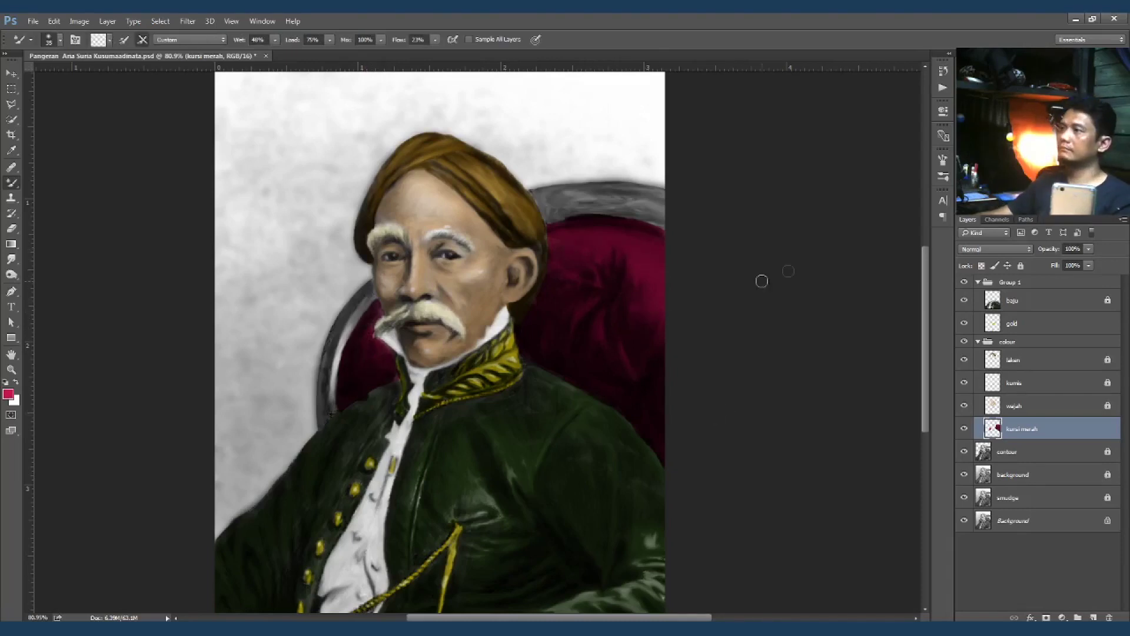
key(shift+b)
scroll(673, 352, down, 1)
scroll(673, 353, up, 2)
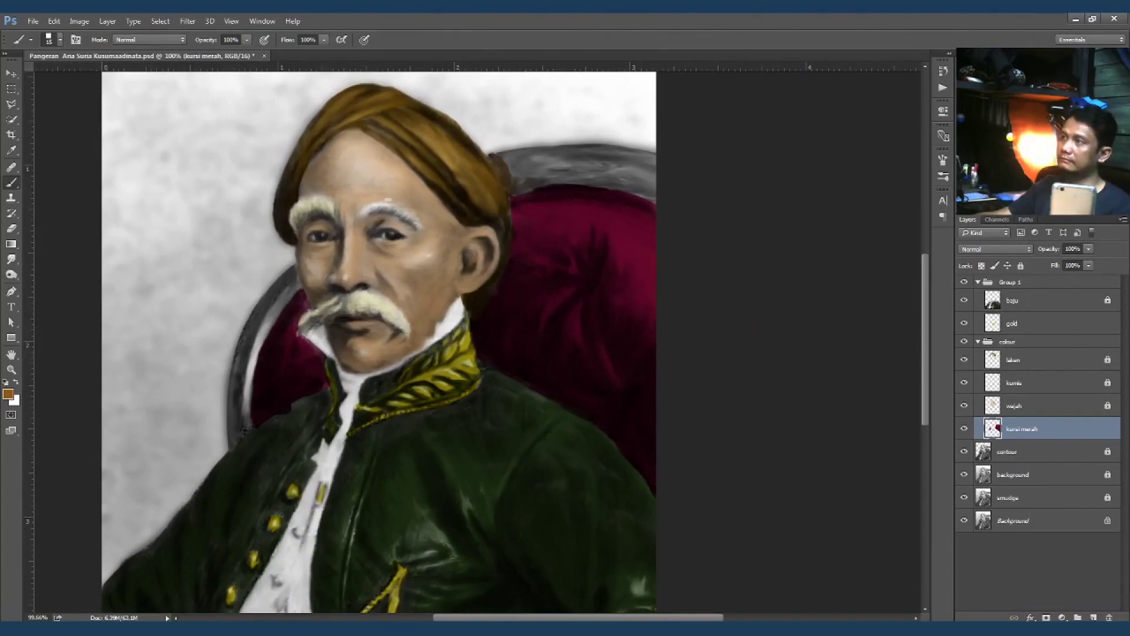
key(bracketright)
mouse_move(524, 189)
mouse_down()
mouse_move(625, 172)
mouse_move(542, 147)
mouse_up()
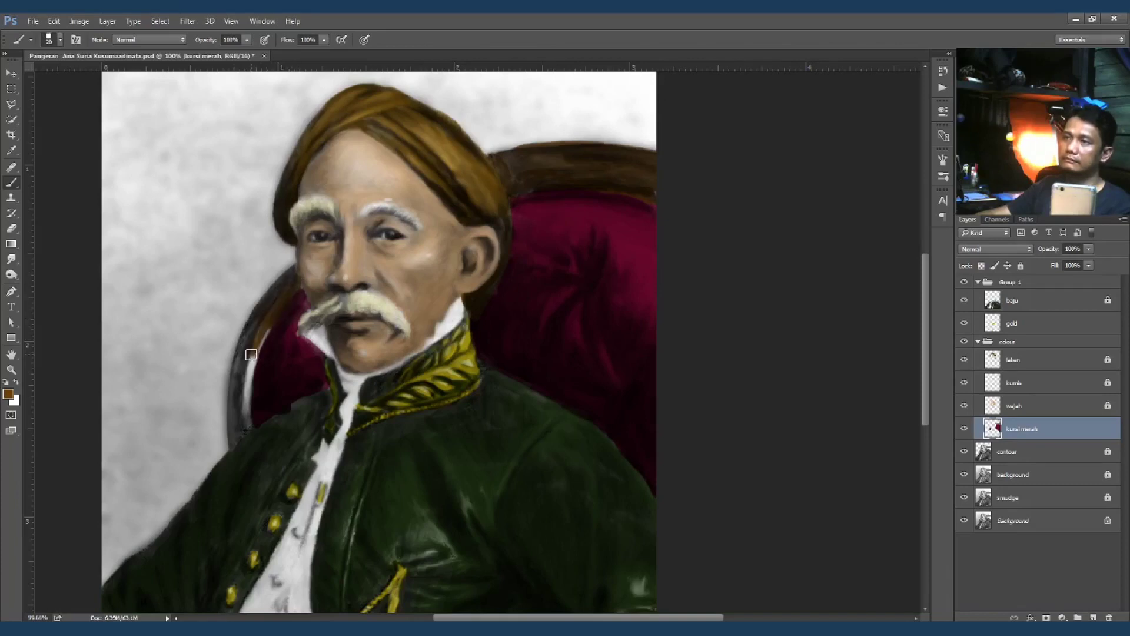
drag(251, 355, 231, 451)
Step: Sample a lighter orange from the chair rail, then fully lock the kursi merah layer
key(bracketright)
scroll(575, 323, down, 2)
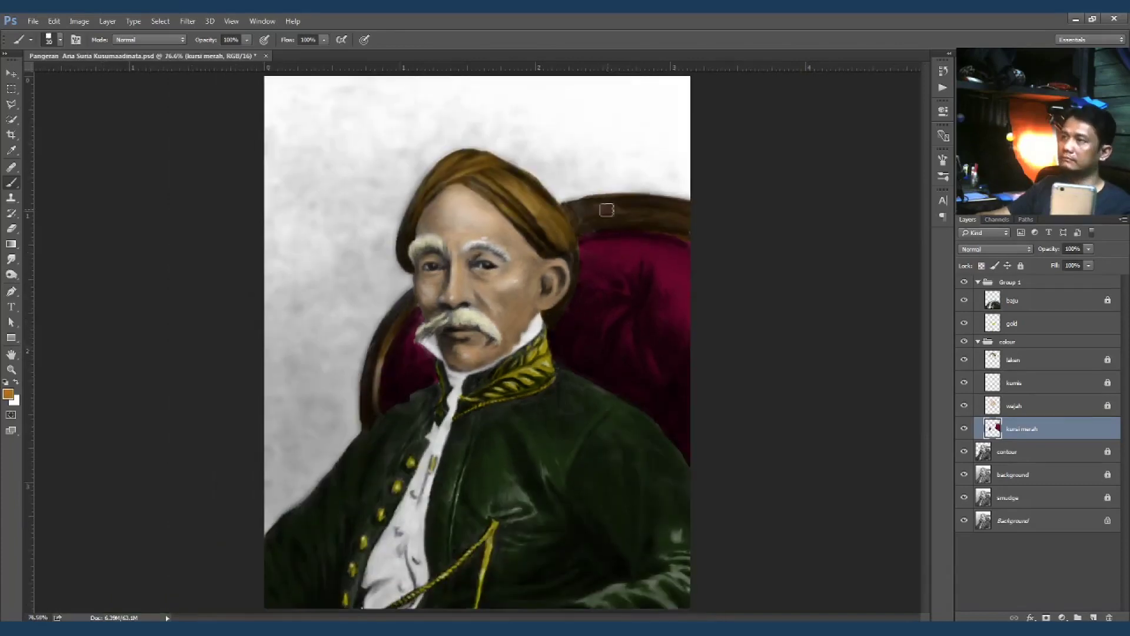
alt+click(661, 202)
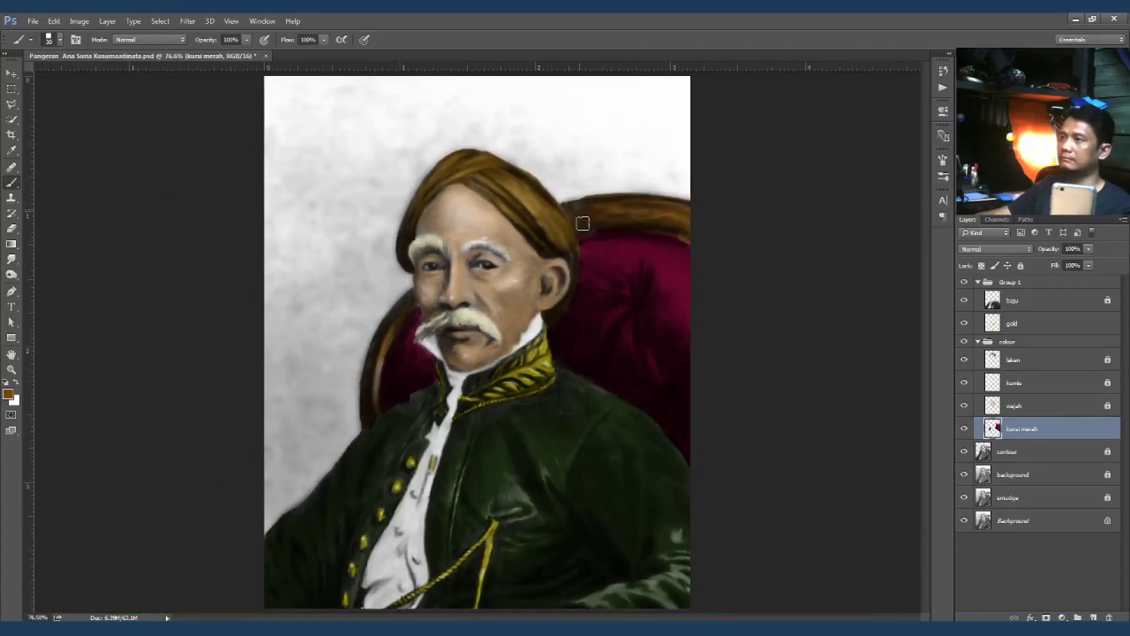
scroll(643, 209, down, 3)
scroll(782, 333, up, 4)
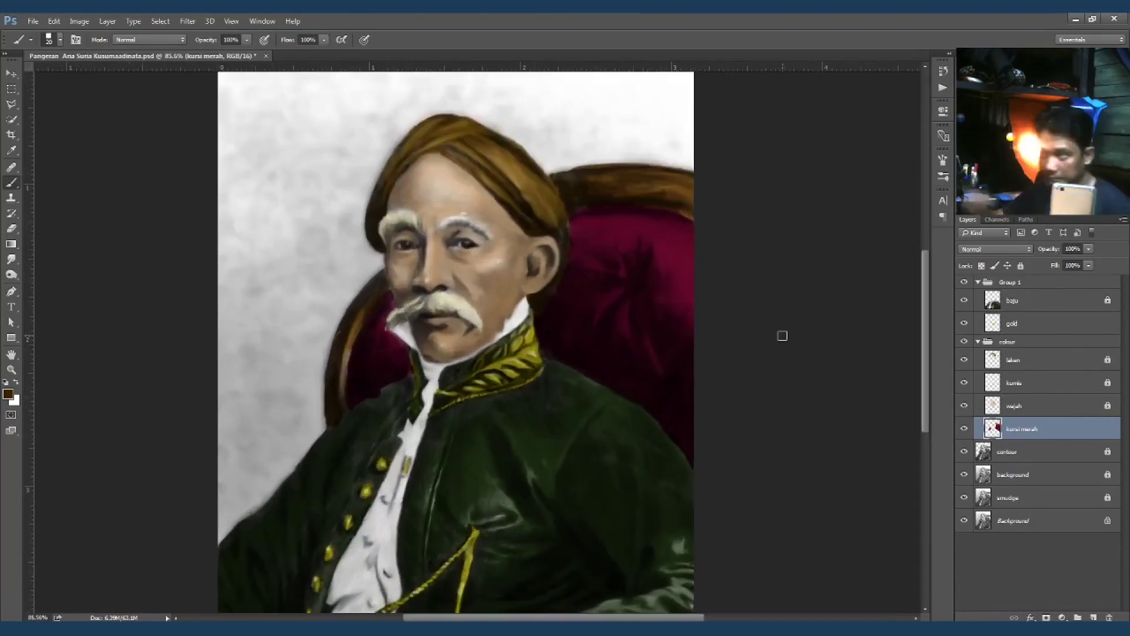
click(1021, 266)
click(1018, 300)
Step: Add a new Multiply layer named 'kerah baju' above the baju coat layer
click(1020, 265)
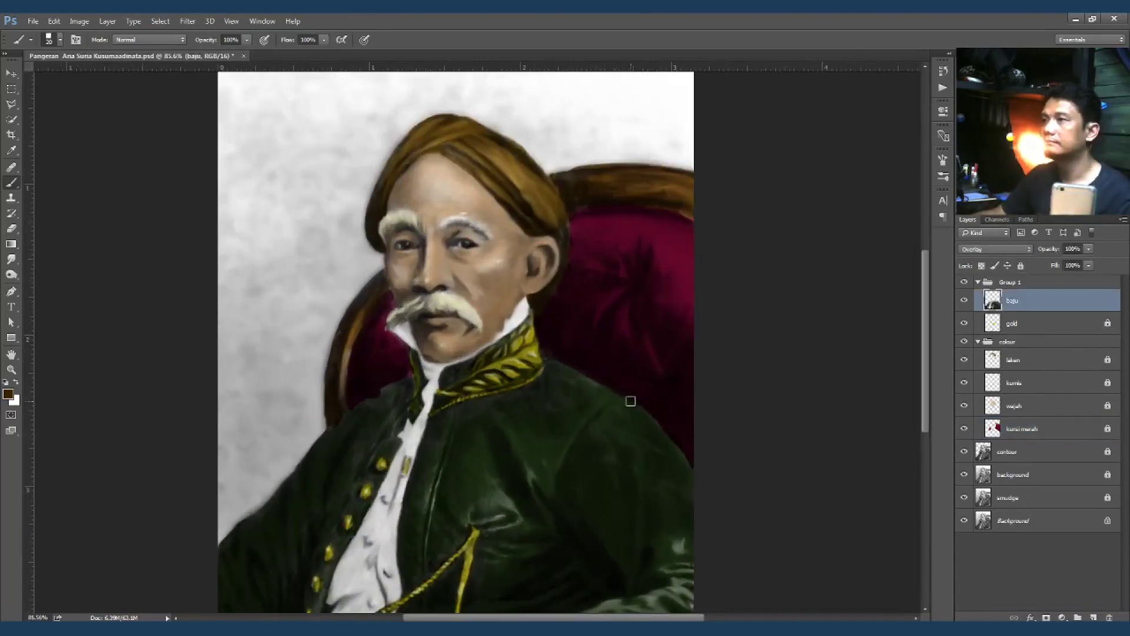
alt+click(402, 512)
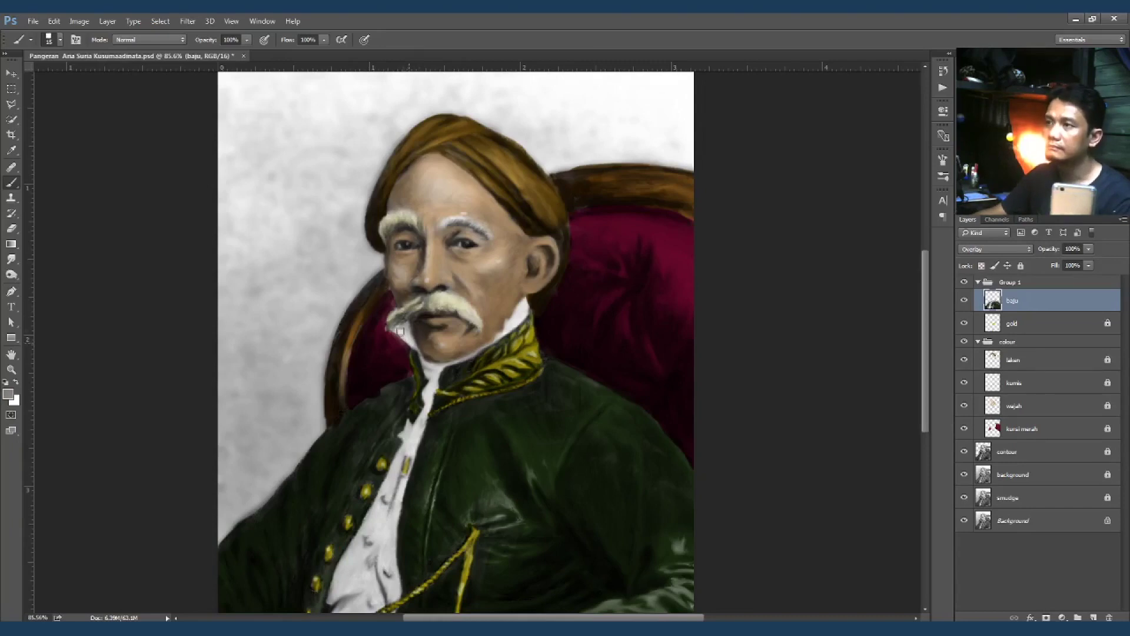
key(ctrl+shift+n)
text(kerah baju)
key(Return)
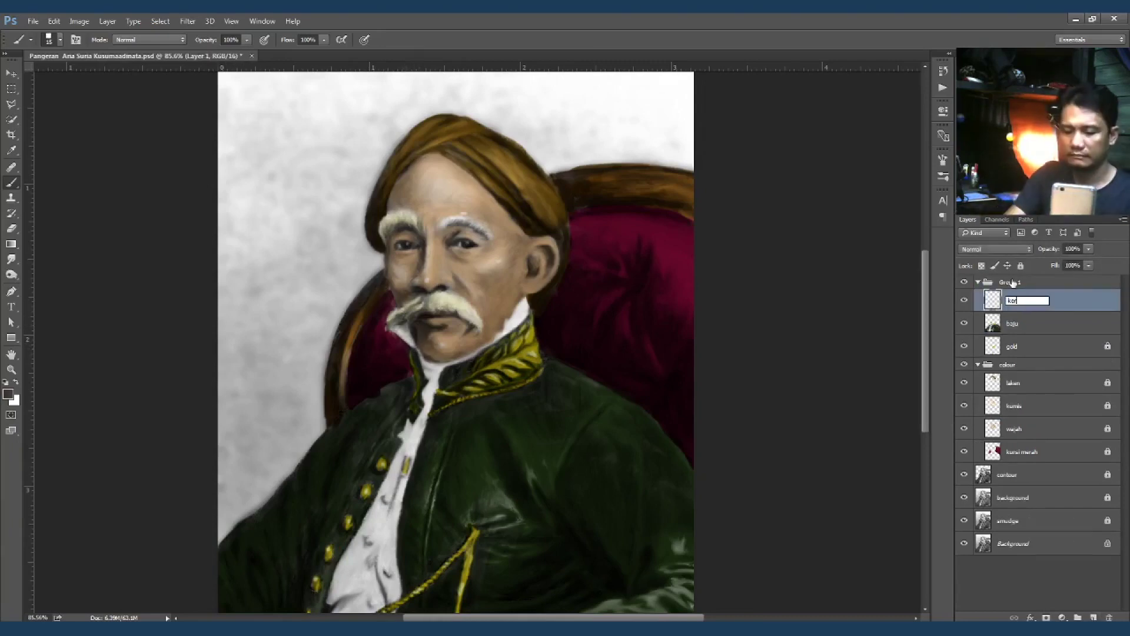
key(shift+alt+m)
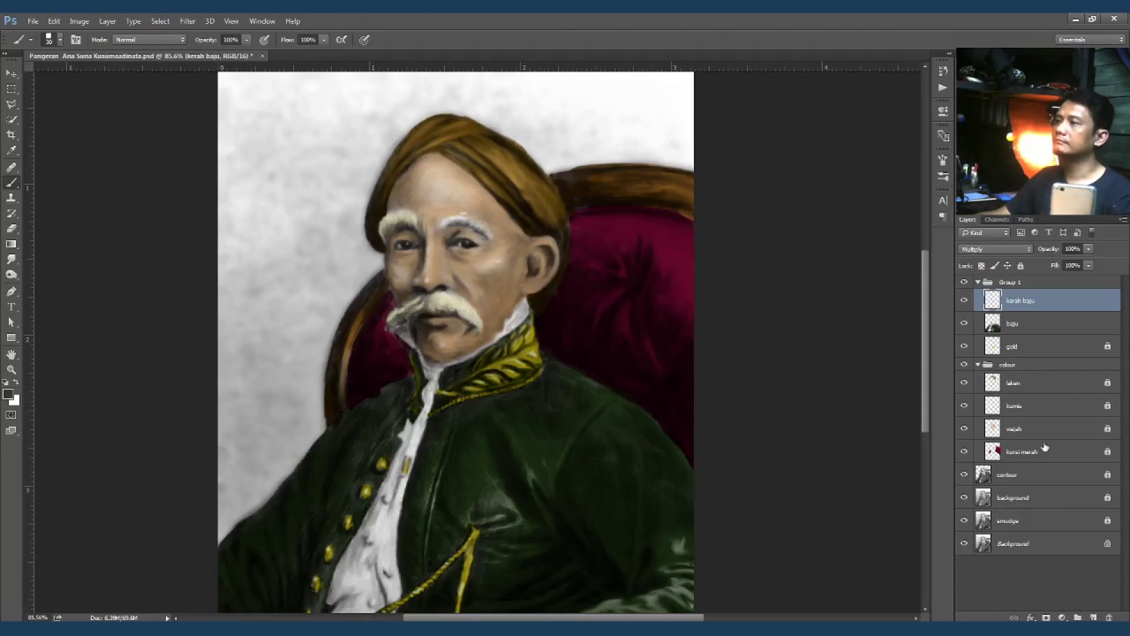
Step: Select the kumis layer, pick a beige colour, and collapse both layer groups
click(1018, 405)
alt+click(440, 223)
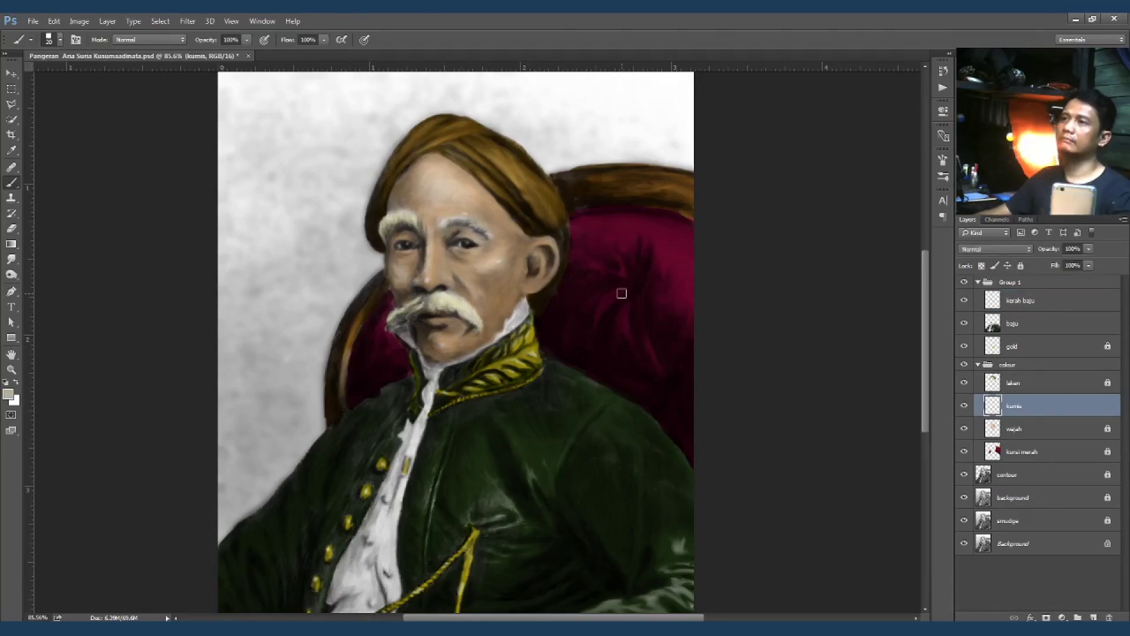
click(1029, 497)
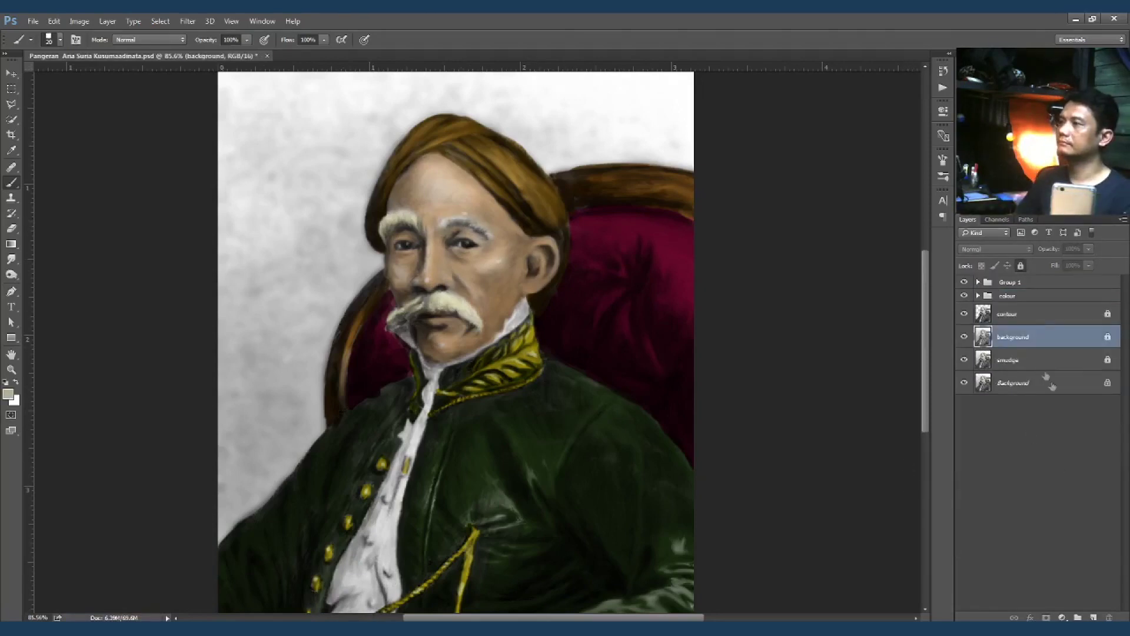
Step: Create a Multiply layer named 'colour bg' above the background
key(ctrl+shift+alt+n)
double_click(1013, 336)
text(colour bg)
key(Return)
click(995, 249)
click(989, 282)
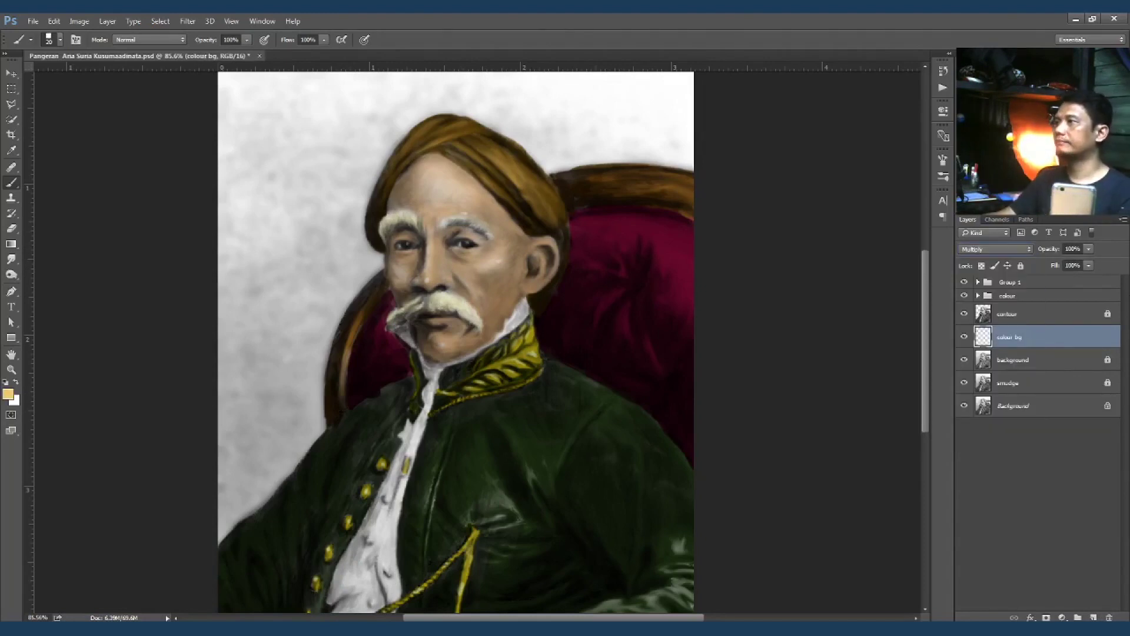
Step: Brush broad beige and olive strokes over the top and left background
key(bracketright)
key(bracketright)
key(bracketright)
mouse_move(338, 271)
mouse_down()
mouse_move(305, 373)
mouse_move(330, 329)
mouse_move(571, 155)
mouse_move(347, 188)
mouse_up()
mouse_move(671, 159)
mouse_down()
mouse_move(283, 282)
mouse_move(449, 122)
mouse_move(676, 147)
mouse_up()
mouse_move(241, 100)
mouse_down()
mouse_move(235, 447)
mouse_move(252, 467)
mouse_move(268, 353)
mouse_move(237, 308)
mouse_move(273, 295)
mouse_move(290, 171)
mouse_move(249, 139)
mouse_move(353, 88)
mouse_move(417, 83)
mouse_up()
scroll(526, 282, down, 2)
mouse_move(330, 153)
mouse_down()
mouse_move(409, 189)
mouse_move(563, 176)
mouse_move(618, 194)
mouse_move(412, 176)
mouse_up()
mouse_move(320, 353)
mouse_down()
mouse_move(320, 282)
mouse_move(424, 126)
mouse_move(518, 147)
mouse_move(600, 194)
mouse_move(661, 177)
mouse_move(558, 140)
mouse_up()
mouse_move(353, 177)
mouse_down()
mouse_move(320, 473)
mouse_move(376, 416)
mouse_move(341, 306)
mouse_move(353, 236)
mouse_move(382, 194)
mouse_move(414, 173)
mouse_move(494, 156)
mouse_move(550, 170)
mouse_up()
Step: Blend the upper-right and left background smooth with the Mixer Brush
key(shift+b)
key(bracketright)
key(bracketright)
key(bracketright)
key(bracketleft)
key(bracketleft)
key(bracketleft)
mouse_move(485, 197)
mouse_down()
mouse_move(518, 176)
mouse_move(577, 206)
mouse_move(587, 160)
mouse_up()
key(bracketright)
key(bracketright)
key(bracketright)
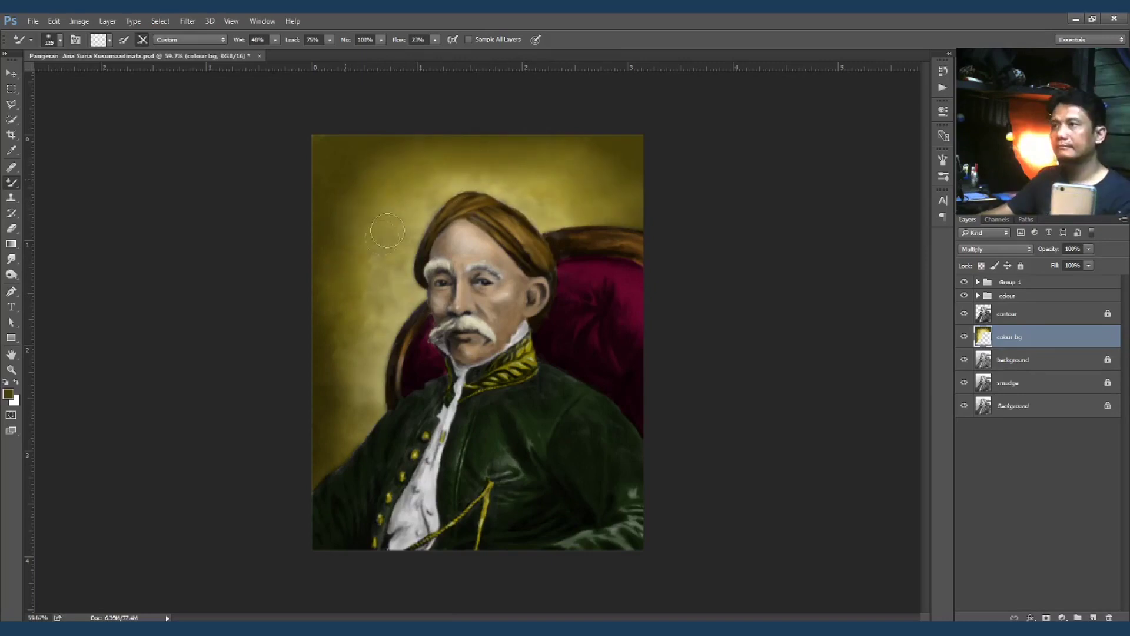
drag(327, 268, 359, 447)
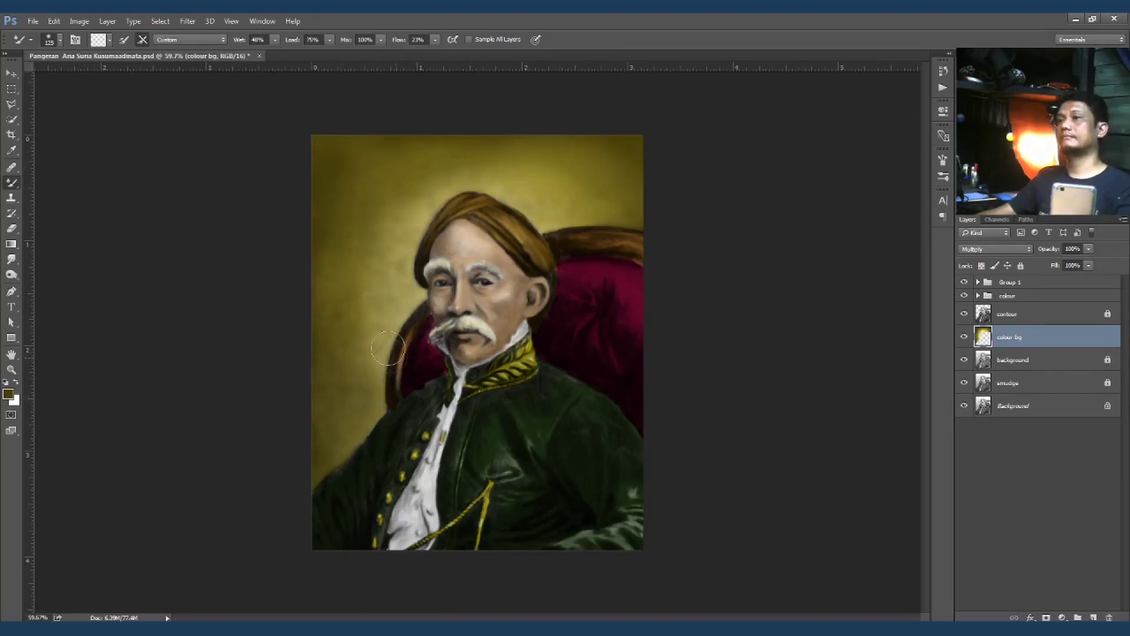
Step: Darken the left edge and top-right corner, then blend them into the yellow
key(shift+b)
drag(322, 474, 309, 214)
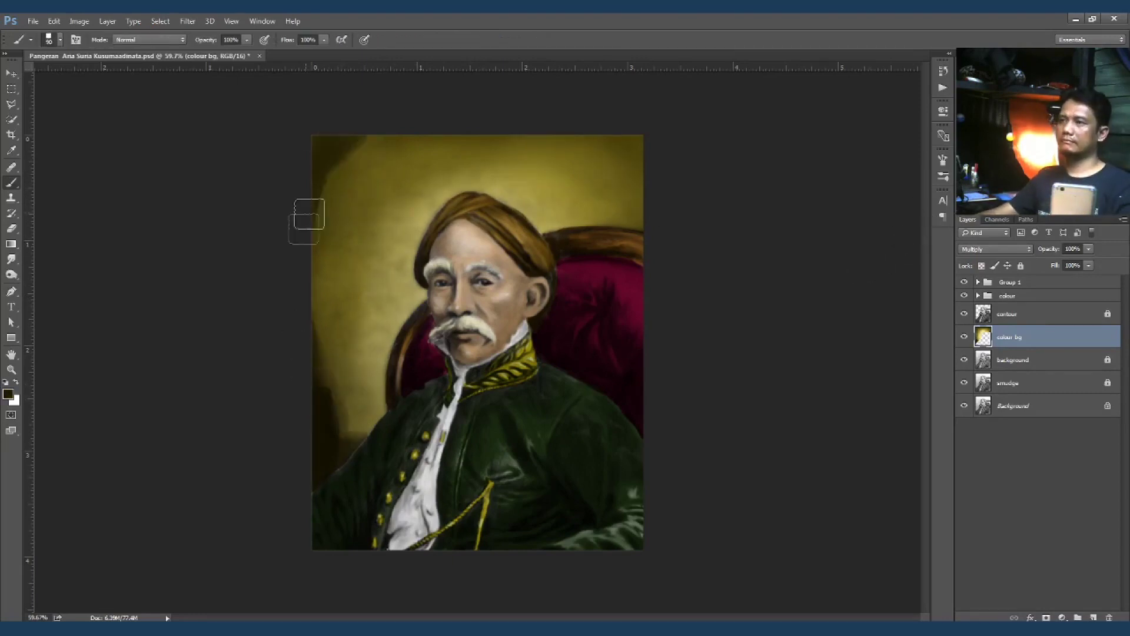
drag(624, 147, 642, 226)
key(shift+b)
mouse_move(343, 421)
mouse_down()
mouse_move(341, 361)
mouse_move(380, 375)
mouse_up()
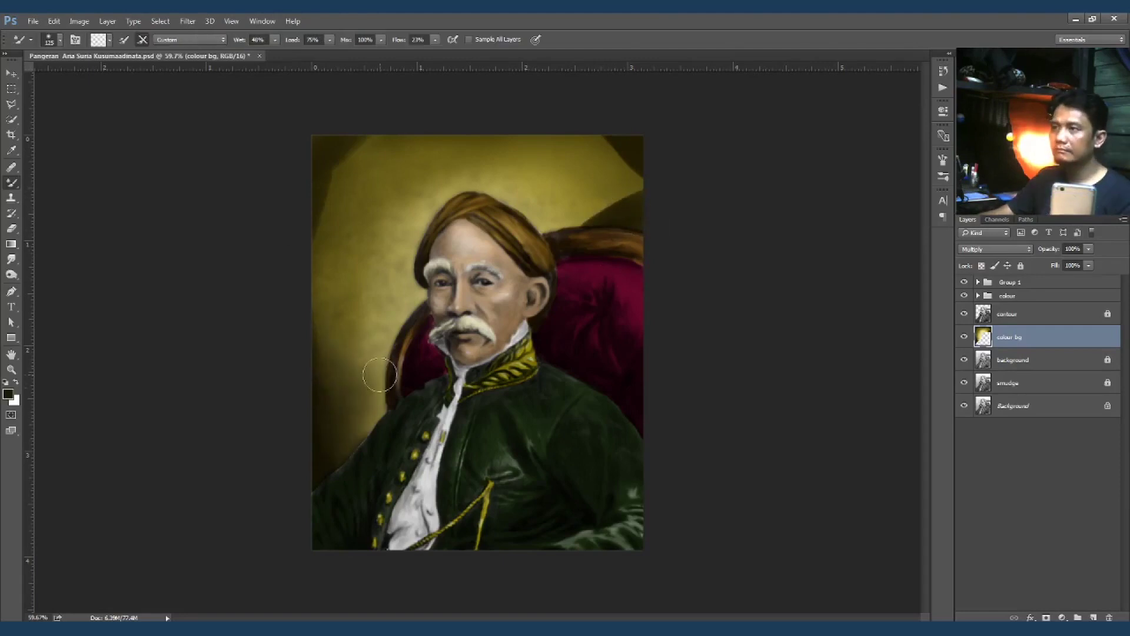
mouse_move(638, 141)
mouse_down()
mouse_move(595, 166)
mouse_move(582, 200)
mouse_move(580, 191)
mouse_up()
Step: Blend dark bands along the left edge, top, and lower-left background
key(shift+b)
mouse_move(328, 159)
mouse_down()
mouse_move(572, 144)
mouse_move(281, 195)
mouse_up()
key(shift+b)
mouse_move(359, 188)
mouse_down()
mouse_move(340, 210)
mouse_move(429, 156)
mouse_up()
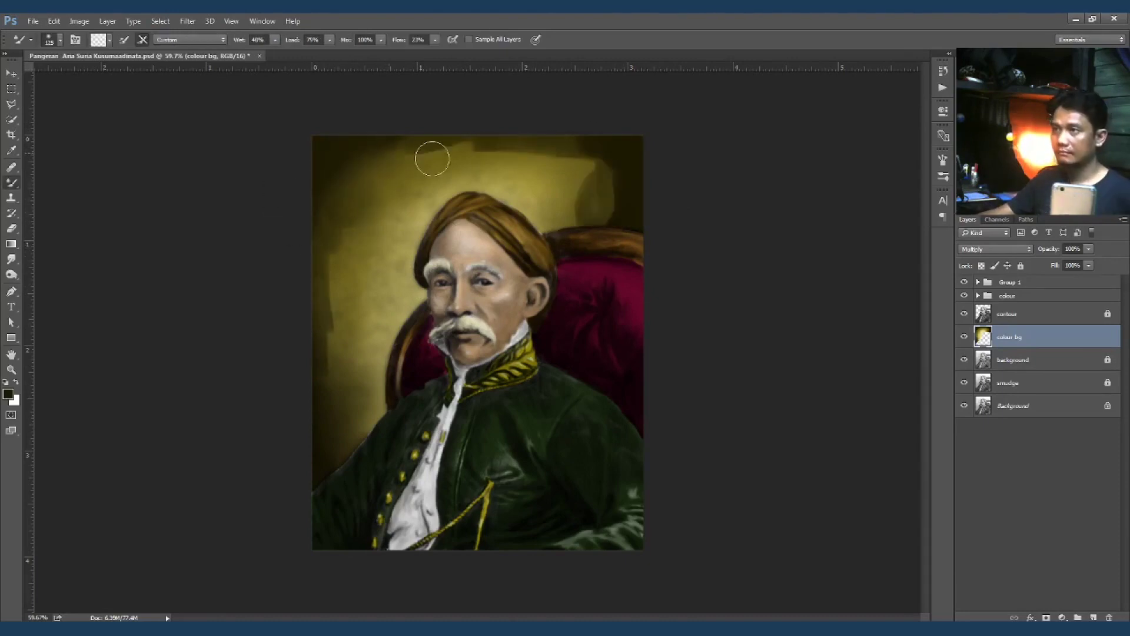
drag(330, 217, 348, 408)
drag(441, 144, 471, 174)
mouse_move(558, 155)
mouse_down()
mouse_move(571, 215)
mouse_move(593, 154)
mouse_up()
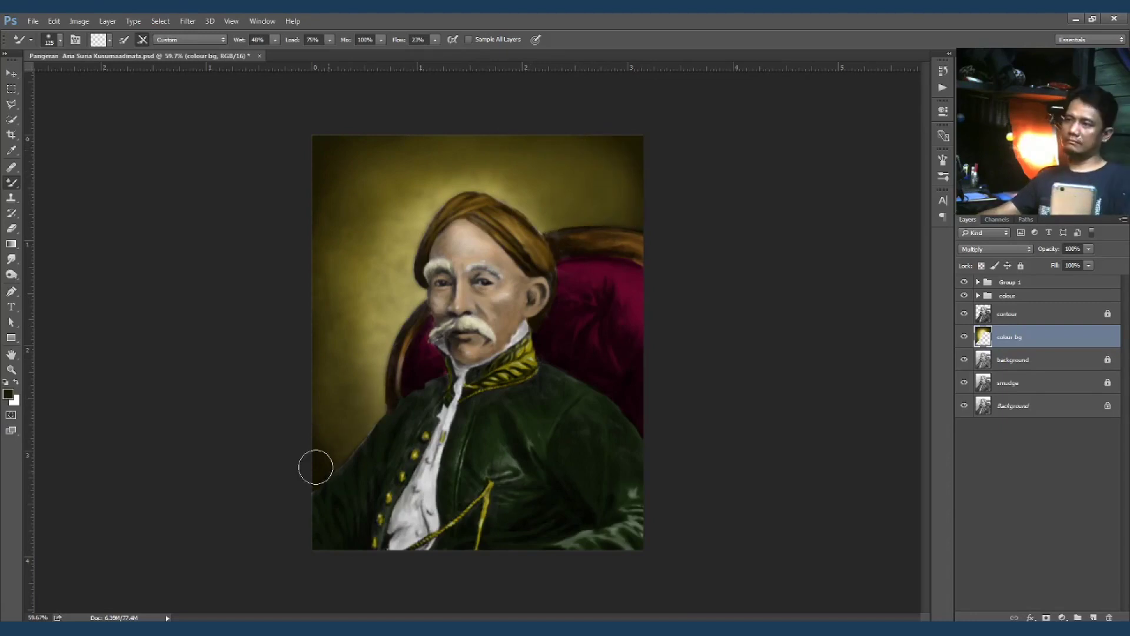
drag(363, 316, 376, 360)
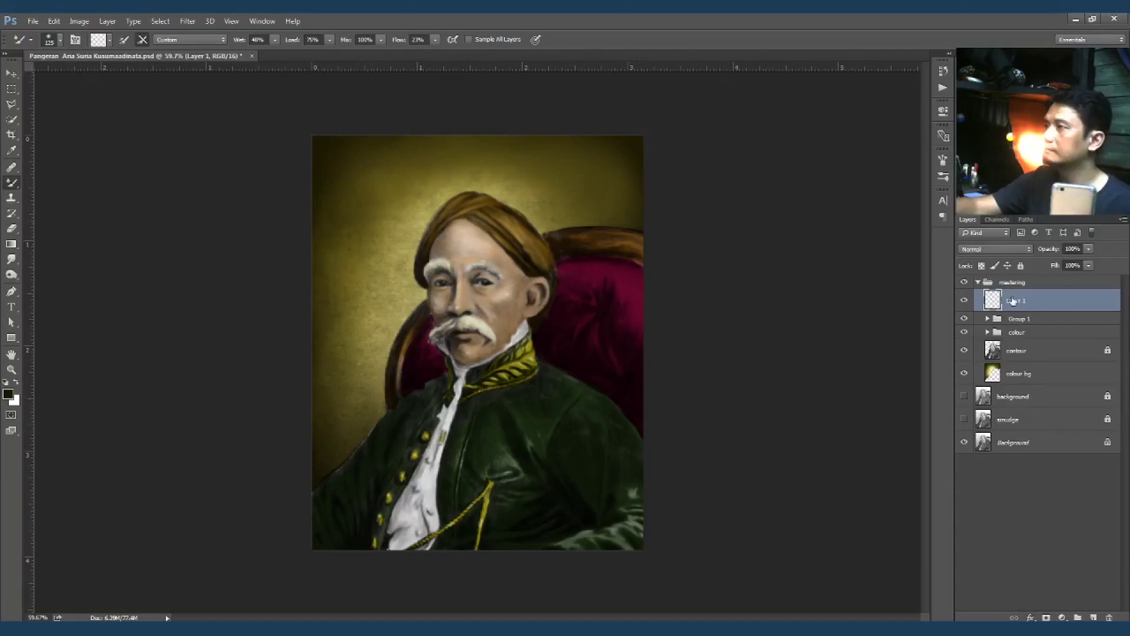
text(foreground)
Step: Set the foreground layer to Overlay and enlarge the brush to 175
click(995, 249)
click(988, 356)
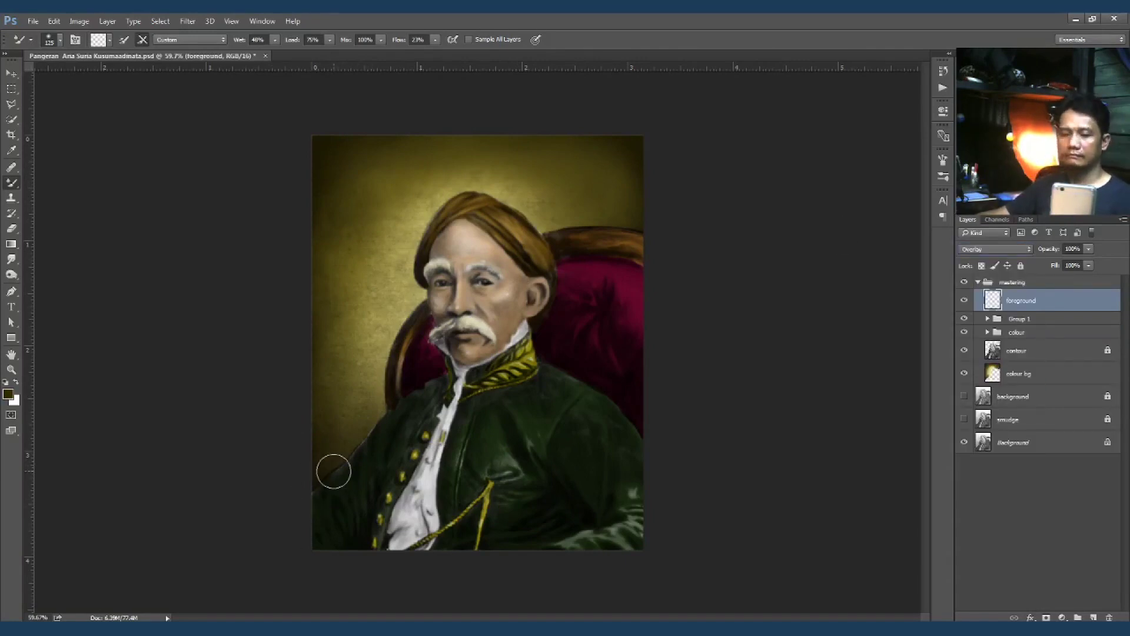
key(shift+b)
key(bracketright)
key(bracketright)
key(bracketright)
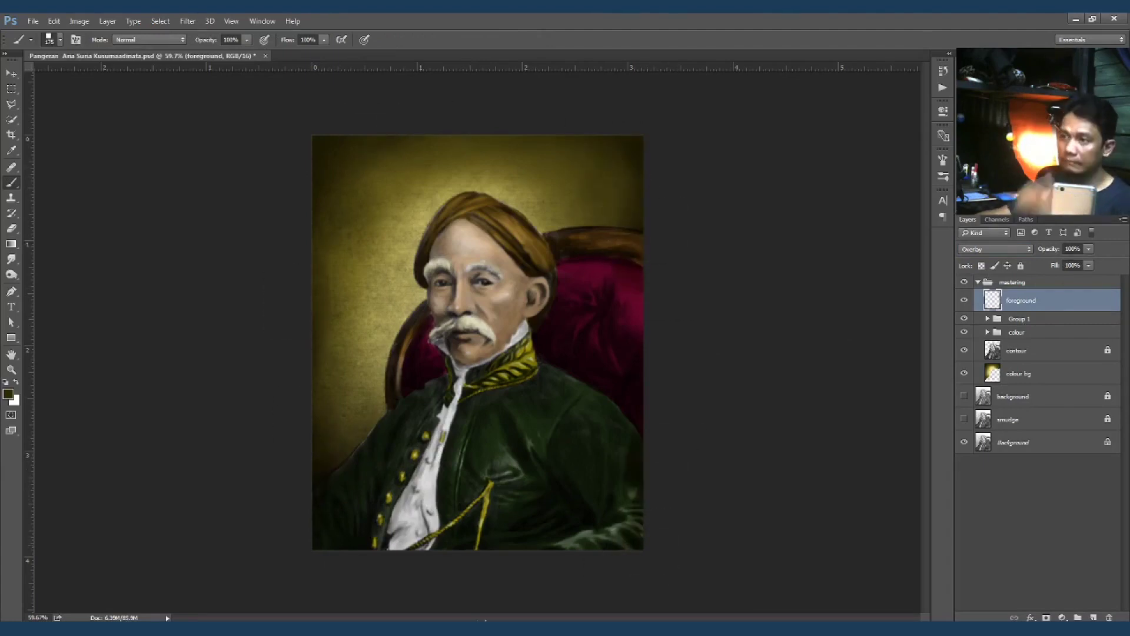
Step: Add a new empty layer named 'dodge'
ctrl+click(1093, 618)
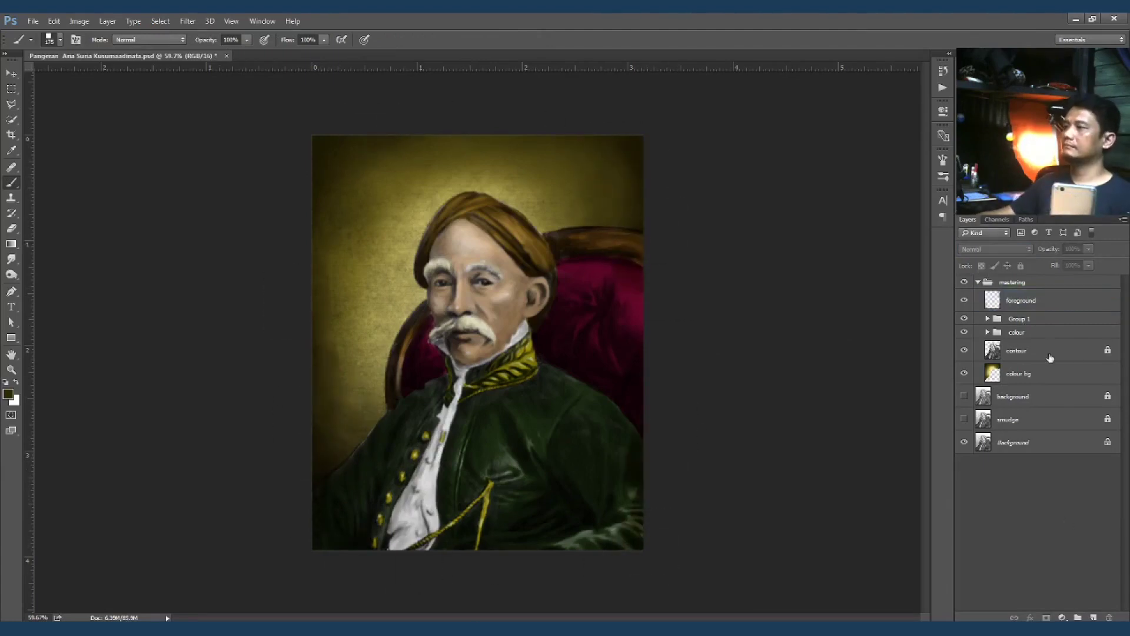
double_click(1015, 324)
text(dodge)
key(Return)
key(o)
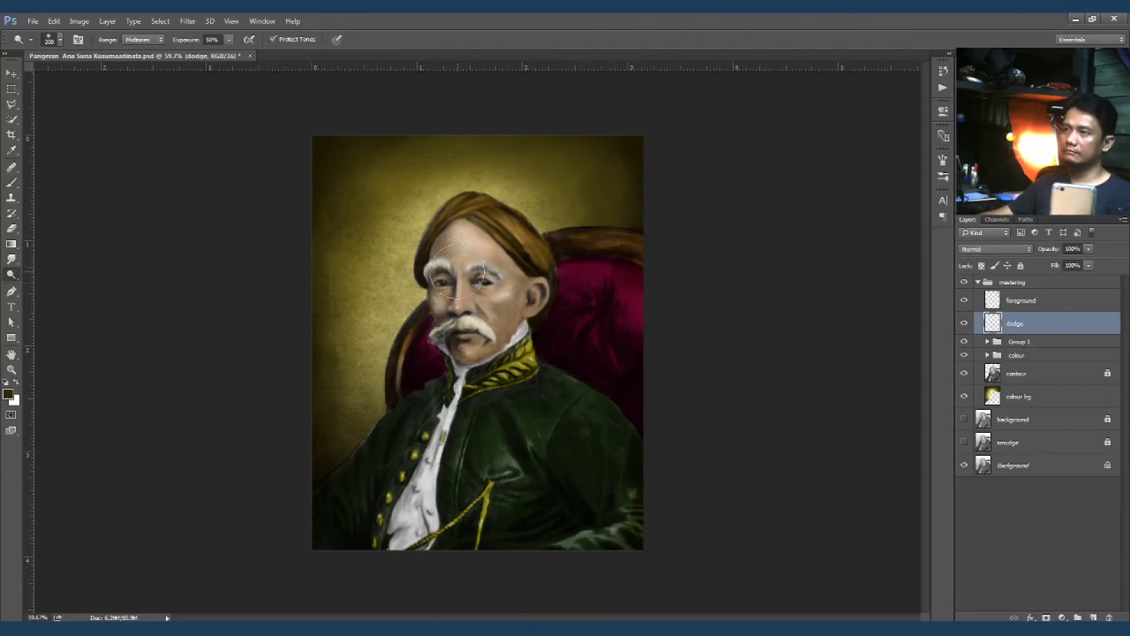
key(b)
Step: Set the dodge layer to Overlay, with brush opacity 20% and size 300
click(995, 249)
click(994, 368)
key(bracketright)
key(bracketright)
key(bracketright)
key(2)
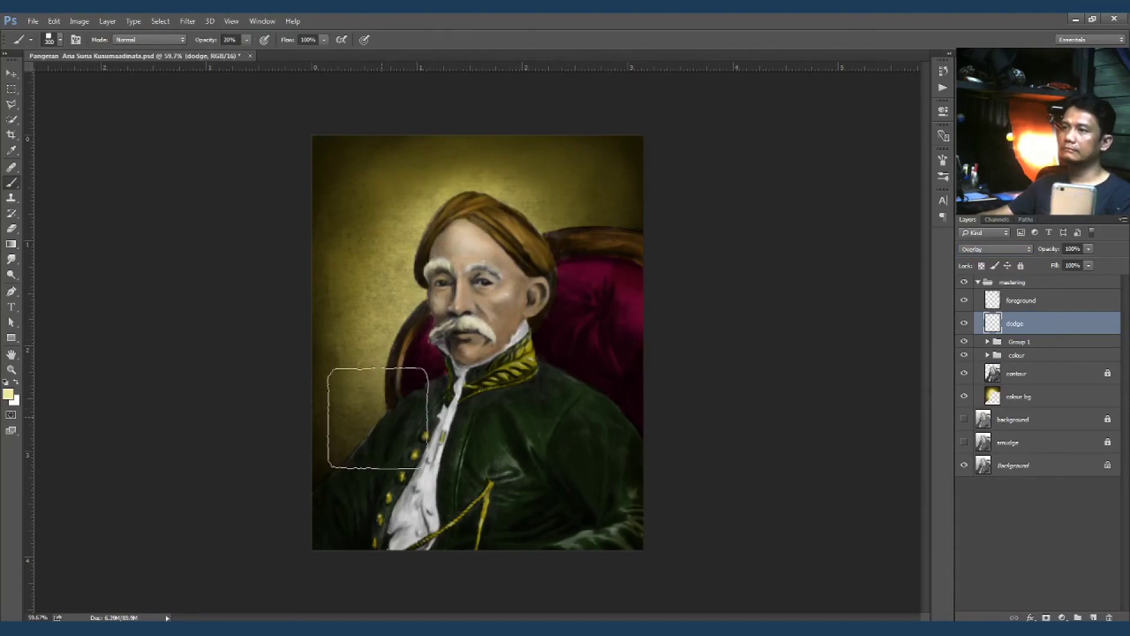
Step: Make a duplicate copy of the image via Image > Duplicate
click(17, 71)
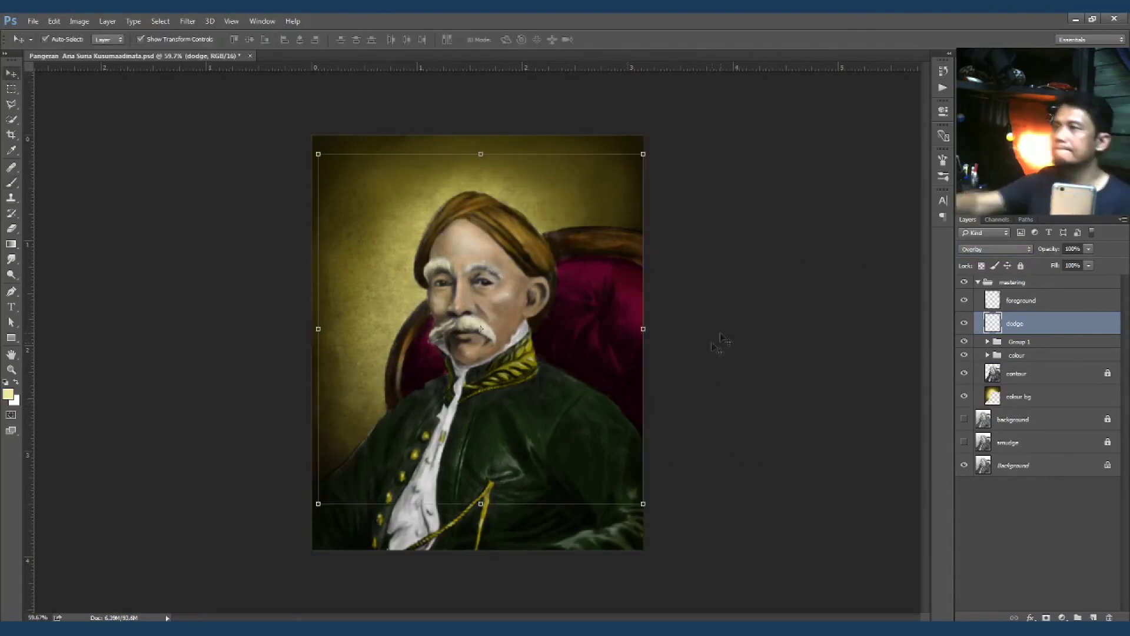
click(1036, 518)
click(32, 21)
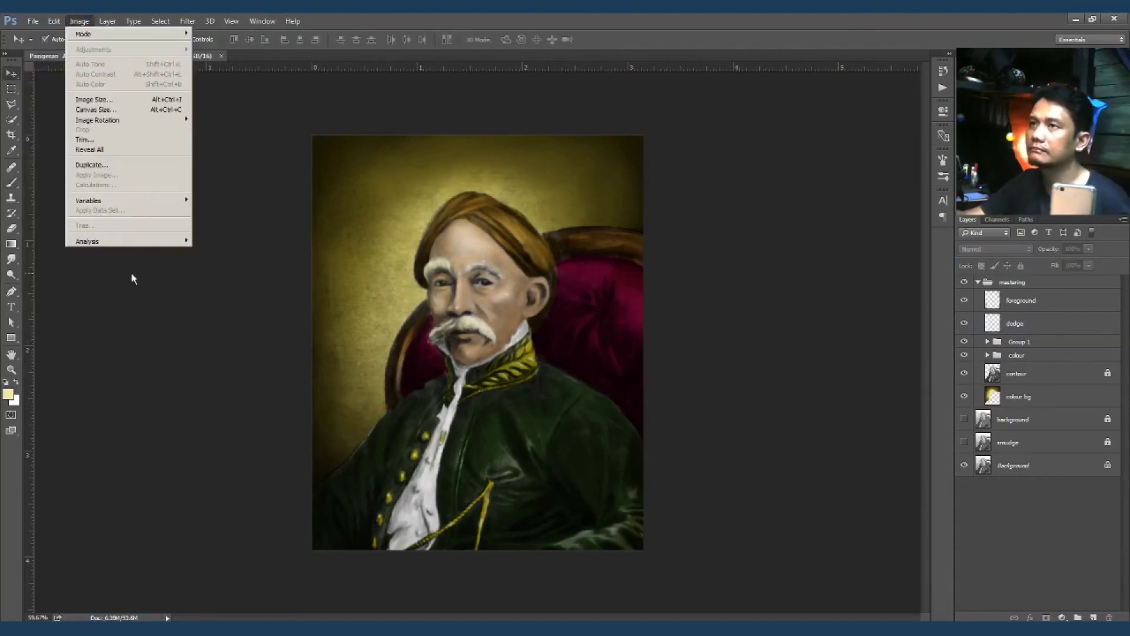
click(100, 157)
key(Return)
Step: Merge Group 1, colour and contour into a single layer
shift+click(1045, 373)
key(ctrl+e)
key(ctrl+z)
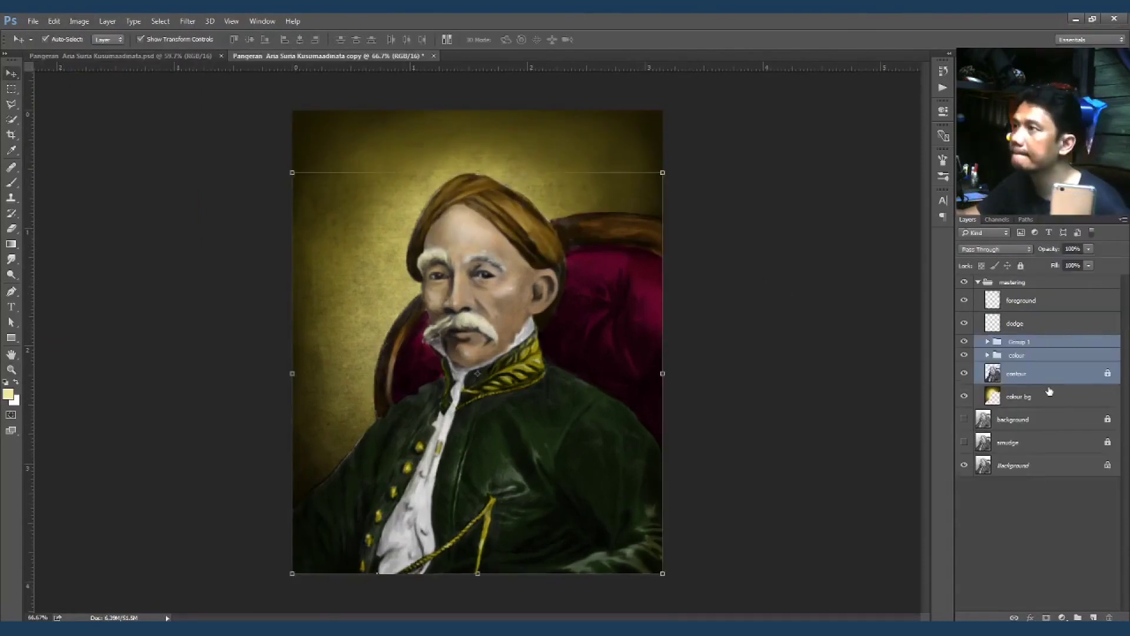
right_click(1053, 323)
key(Escape)
ctrl+click(1036, 323)
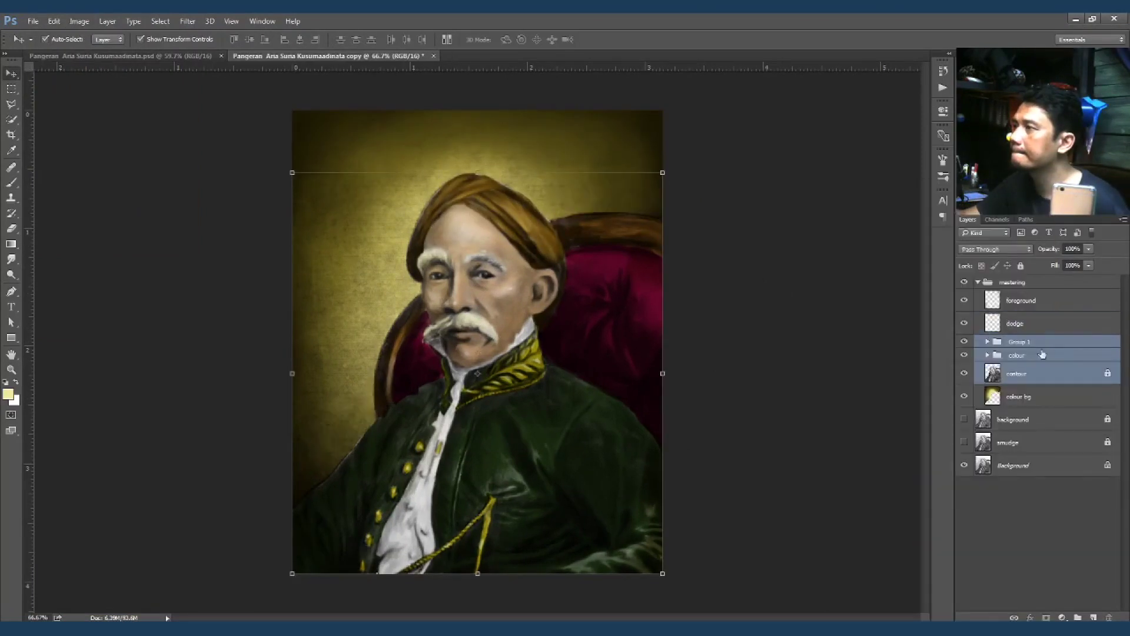
key(ctrl+e)
Step: Set the Mixer Brush to size 30 and 22% wetness, sampling only the current layer
key(b)
scroll(621, 280, up, 2)
scroll(621, 281, up, 2)
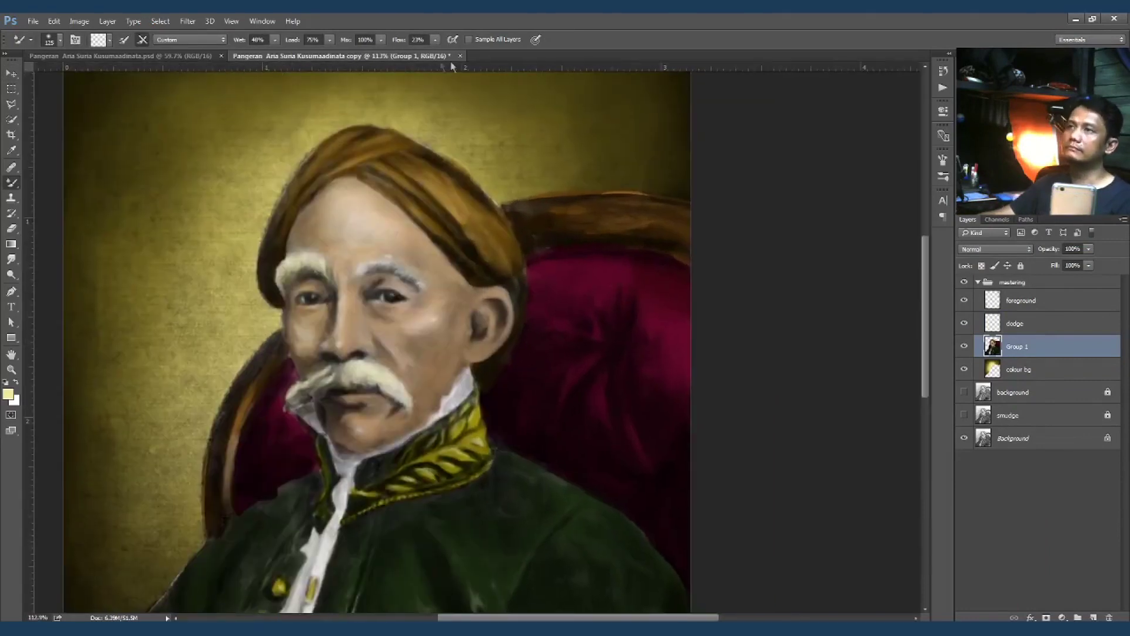
key(bracketleft)
key(bracketleft)
key(bracketleft)
key(2)
key(2)
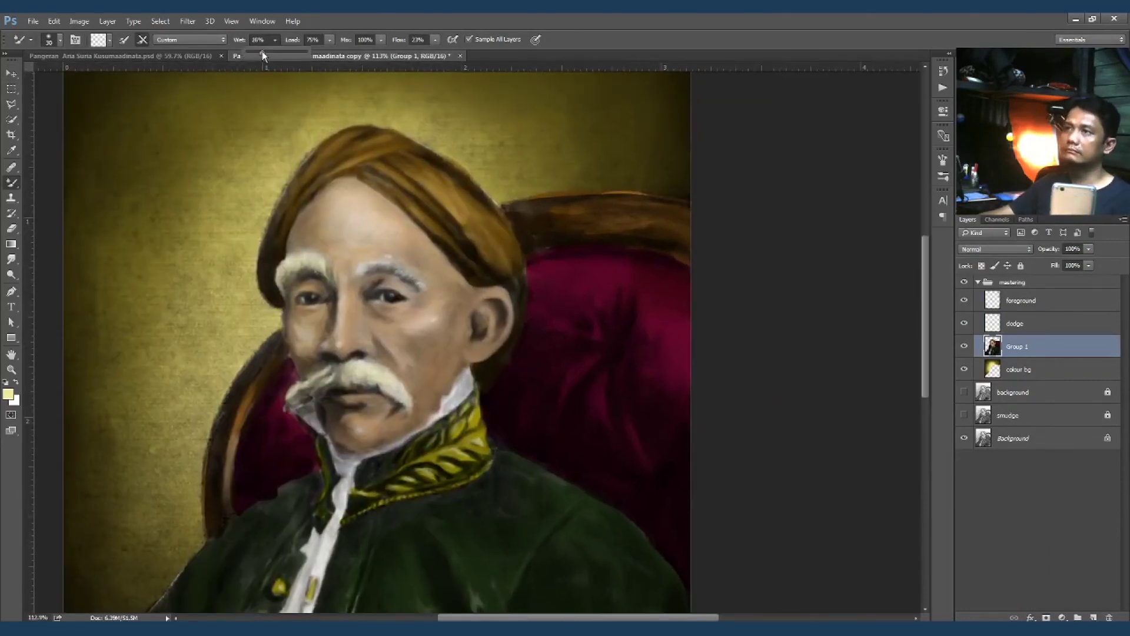
key(ctrl+z)
click(469, 39)
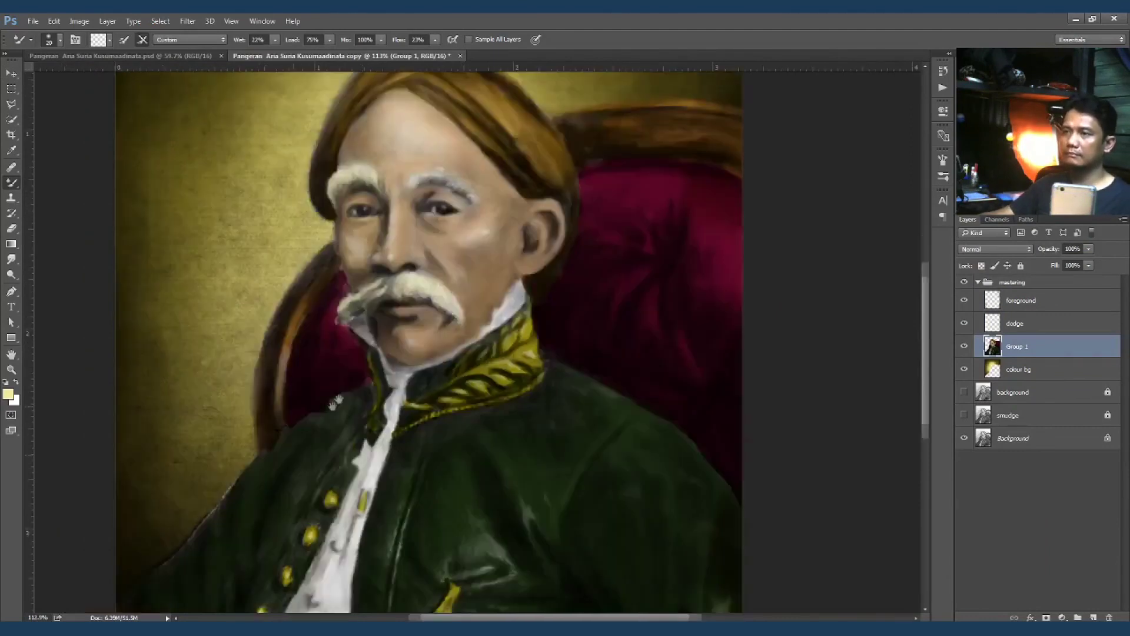
Step: Blend the lower-left background, then enlarge the mixing brush to 80
drag(209, 464, 285, 442)
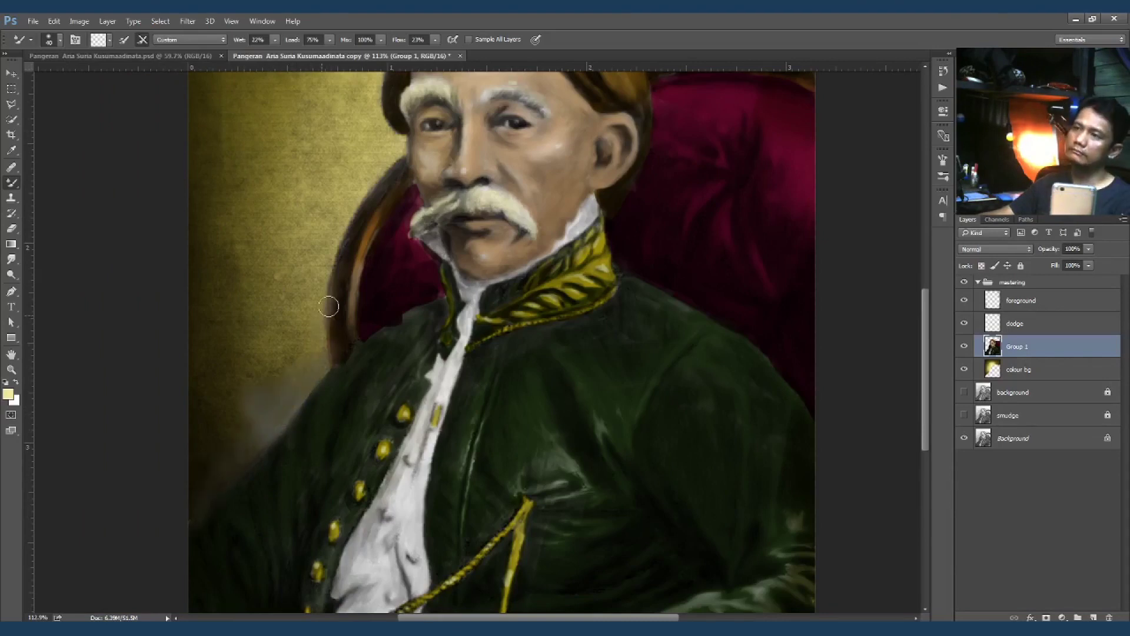
key(shift+b)
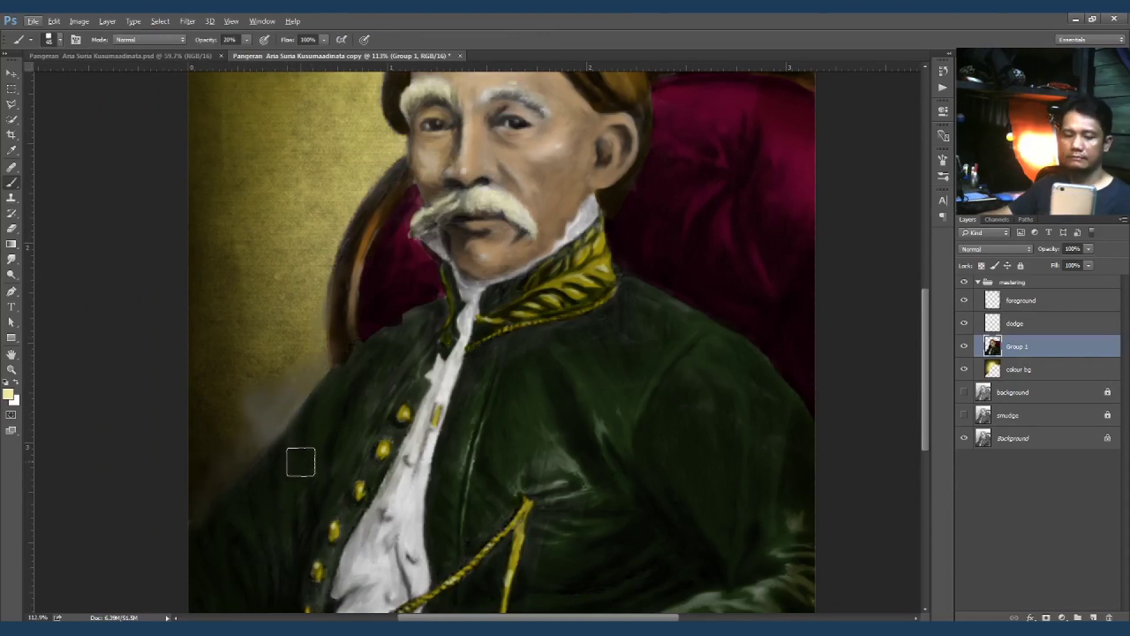
key(shift+b)
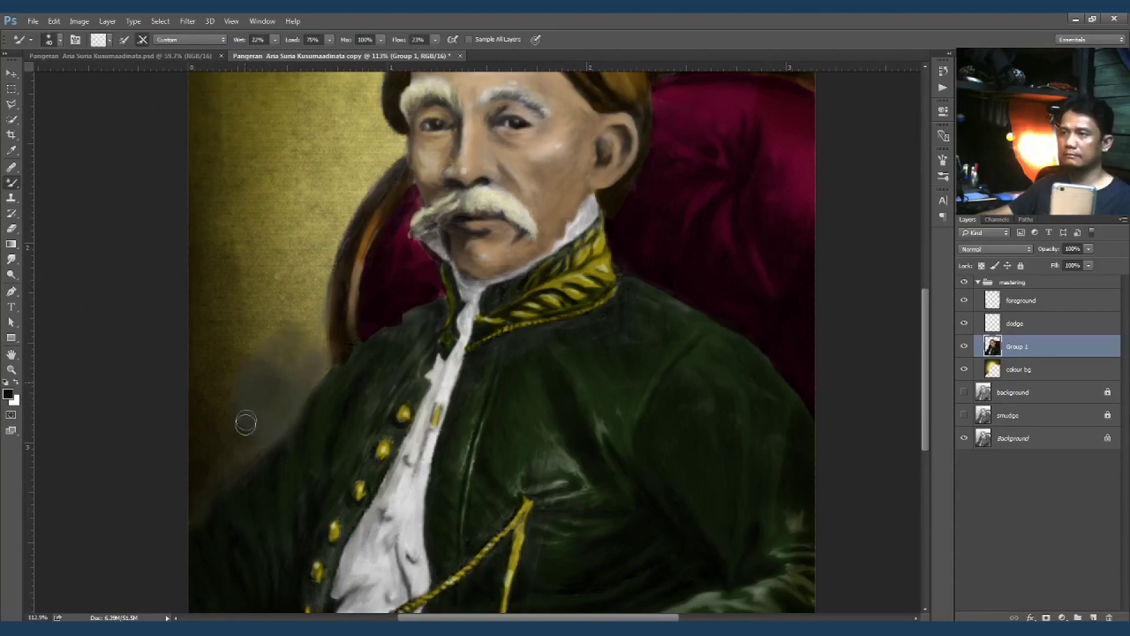
key(bracketright)
key(bracketright)
key(bracketright)
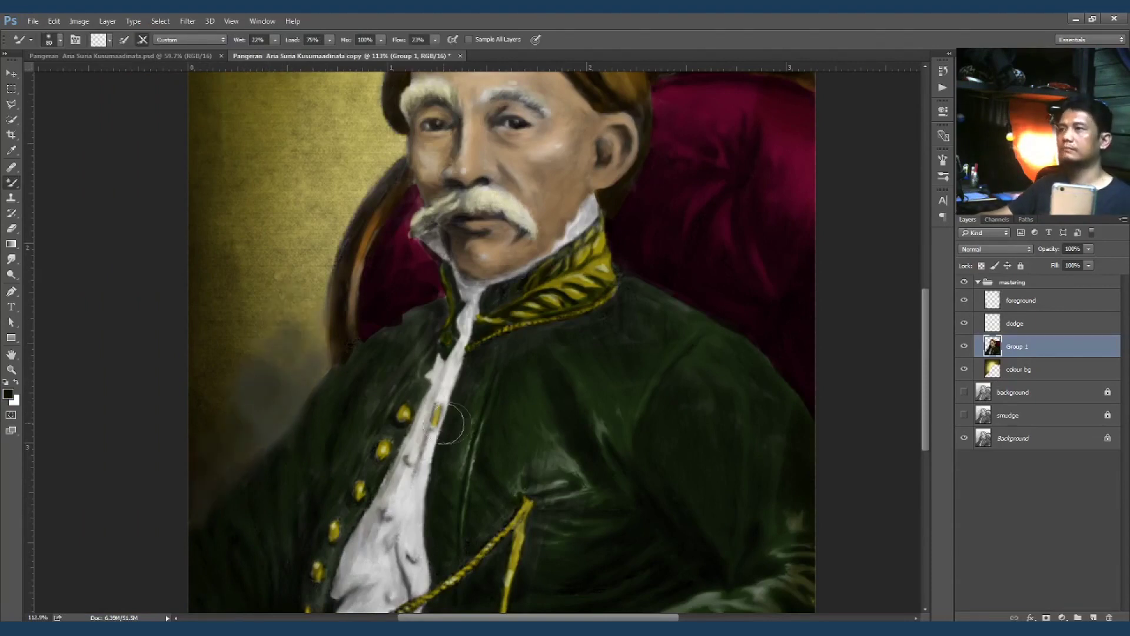
scroll(445, 422, down, 3)
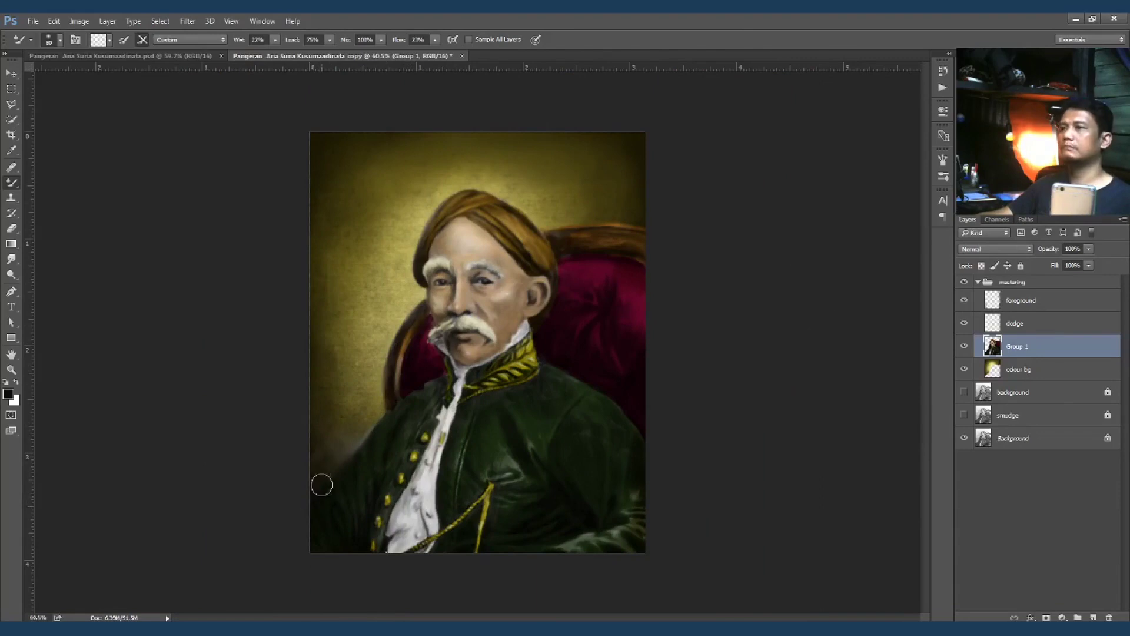
Step: Blend the lower-left background beside the shoulder and darken around the head top
key(alt+bracketright)
key(alt+bracketright)
drag(315, 457, 331, 361)
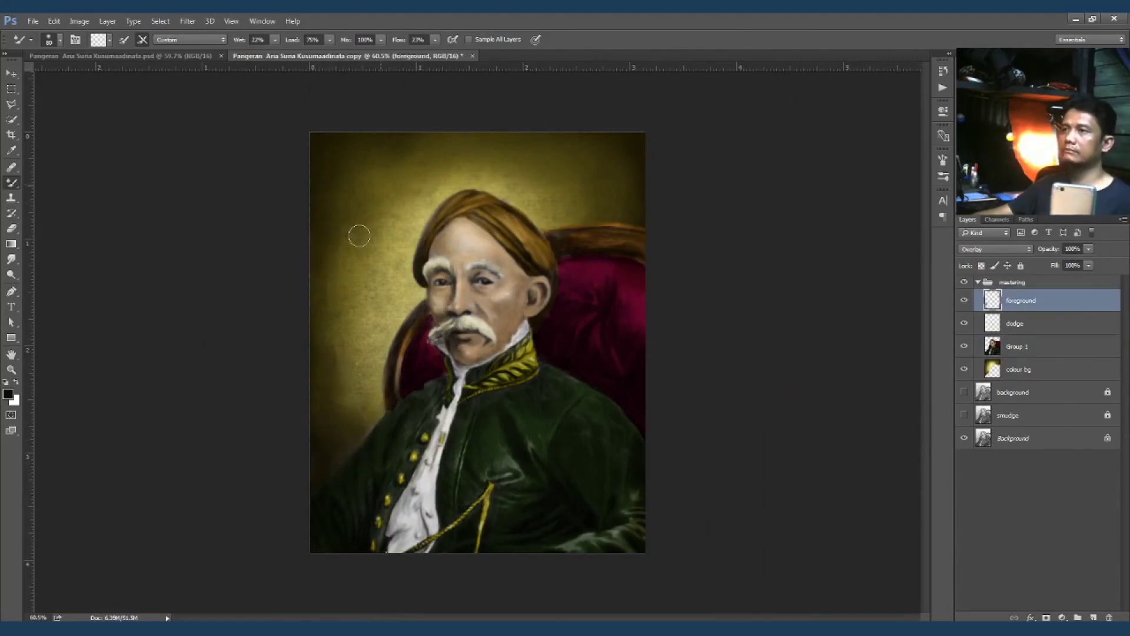
key(bracketright)
key(bracketright)
key(bracketright)
drag(624, 228, 512, 166)
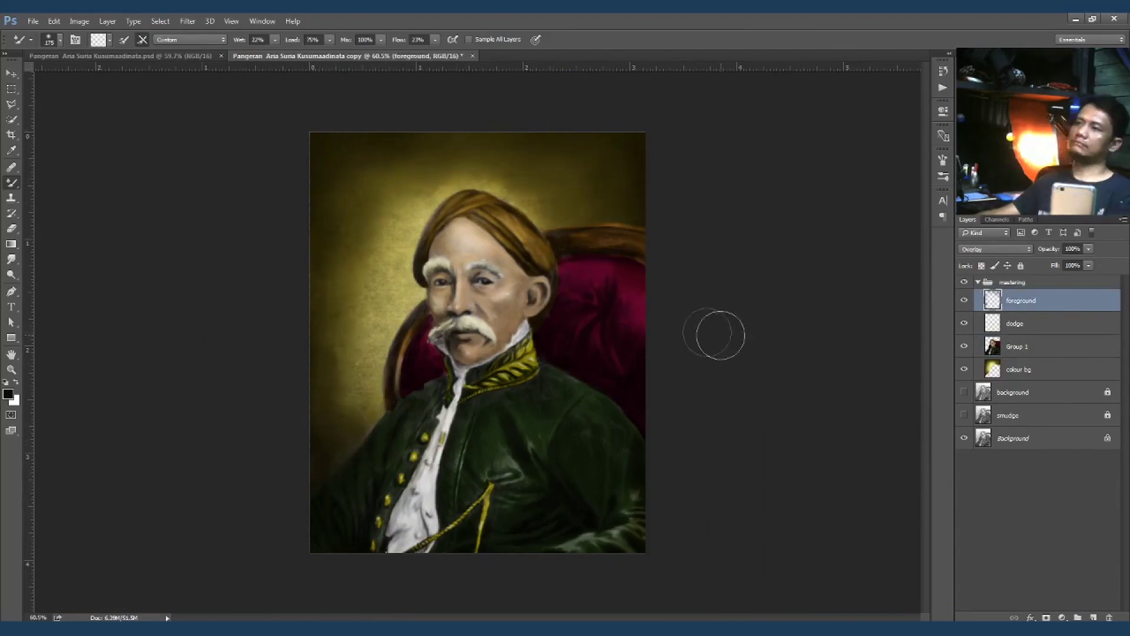
Step: Add a new Multiply layer above colour bg
click(1025, 370)
key(shift+b)
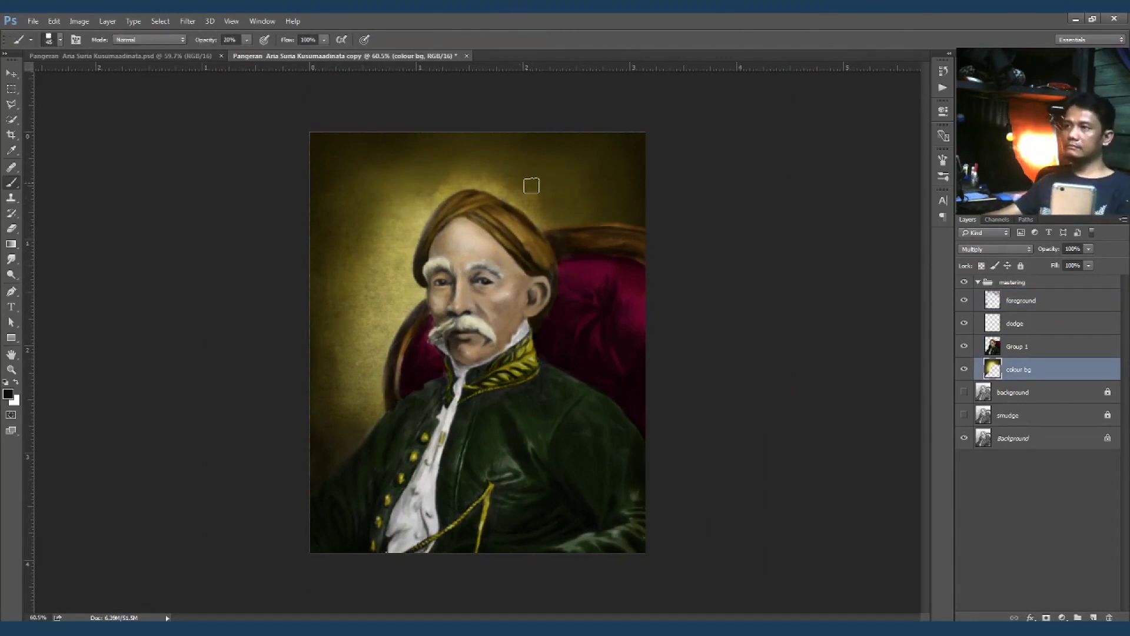
key(ctrl+shift+n)
click(995, 249)
click(969, 288)
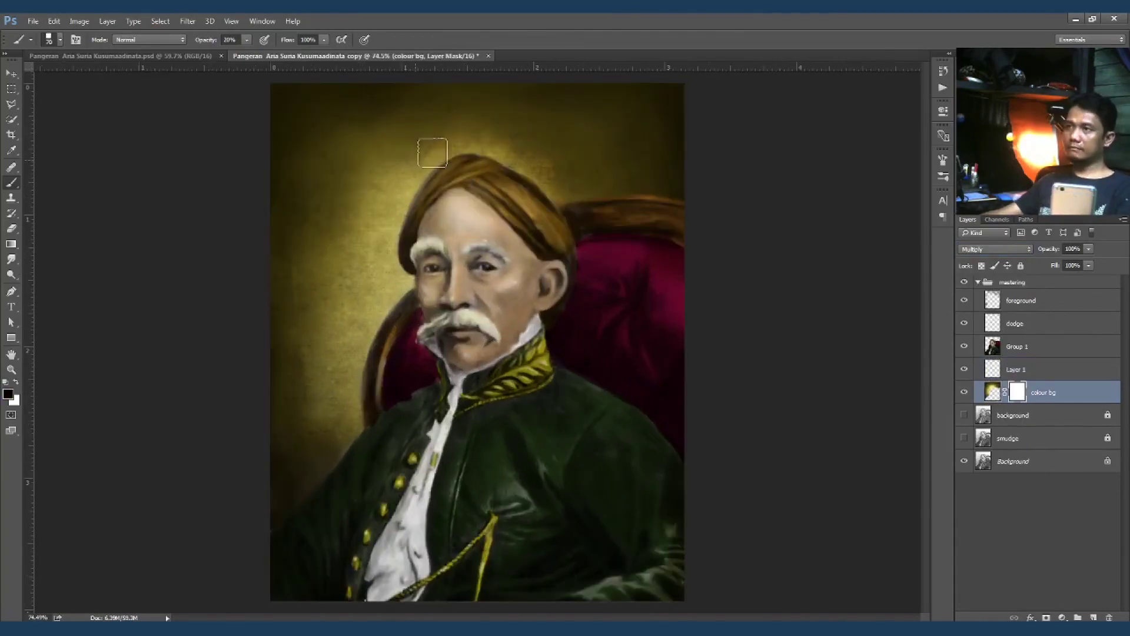
Step: Mask colour bg around the figure with a soft round brush
click(60, 39)
key(Escape)
click(60, 39)
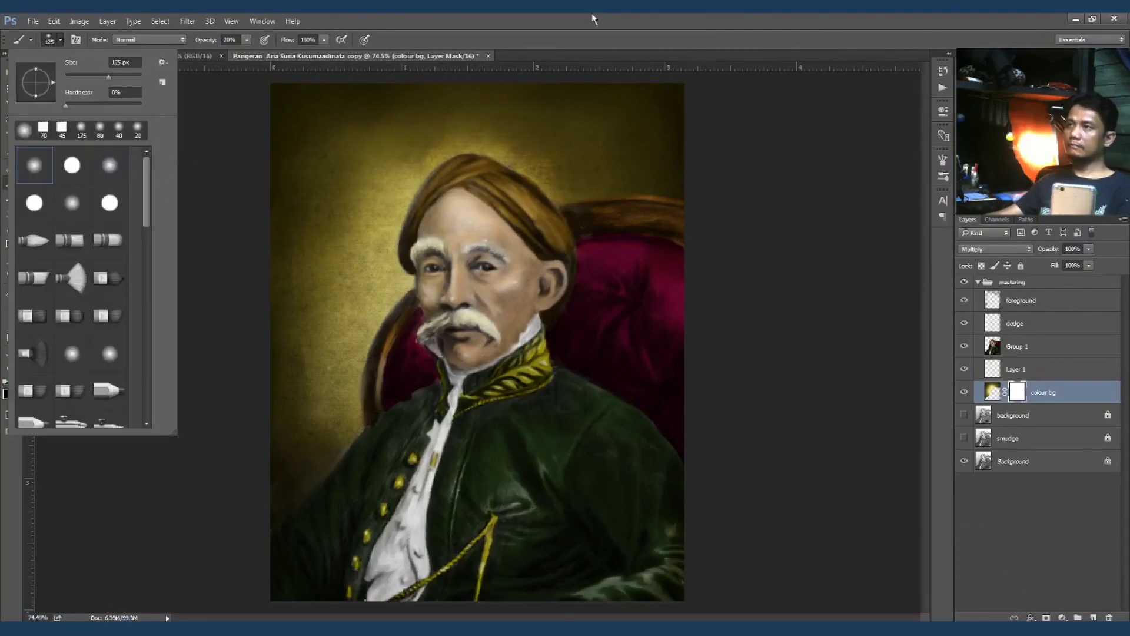
double_click(63, 127)
mouse_move(433, 173)
mouse_down()
mouse_move(567, 182)
mouse_move(391, 366)
mouse_up()
Step: Zoom out and save the copy as a new file with maximum compatibility
key(ctrl+minus)
key(bracketright)
key(bracketright)
key(bracketright)
key(x)
key(ctrl+minus)
key(v)
click(33, 20)
click(71, 140)
key(Return)
key(Return)
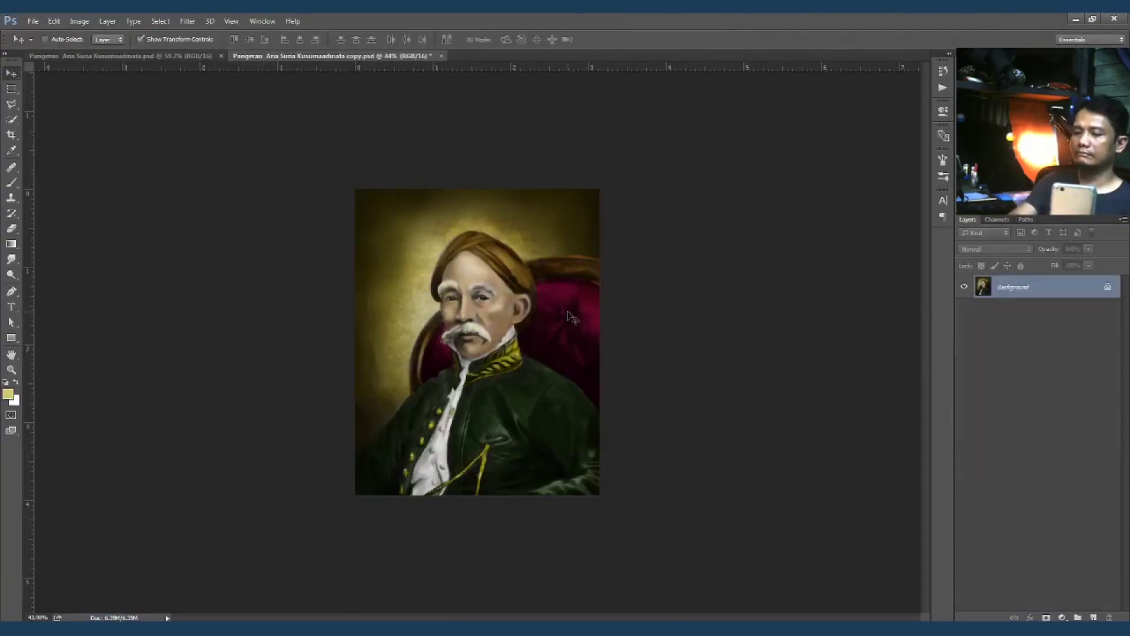
Step: Apply Shadows/Highlights with a highlights amount of 44
key(ctrl+0)
key(ctrl+alt+shift+s)
mouse_move(782, 224)
mouse_down()
mouse_move(765, 224)
mouse_move(790, 259)
mouse_move(755, 225)
mouse_move(768, 259)
mouse_up()
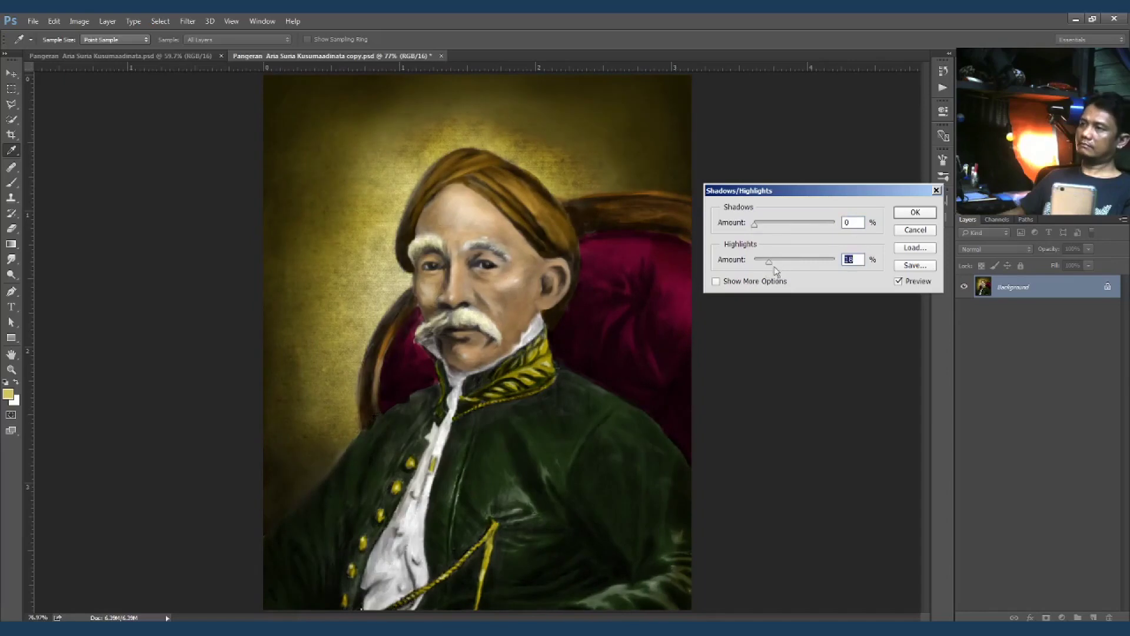
key(Return)
click(943, 71)
click(943, 71)
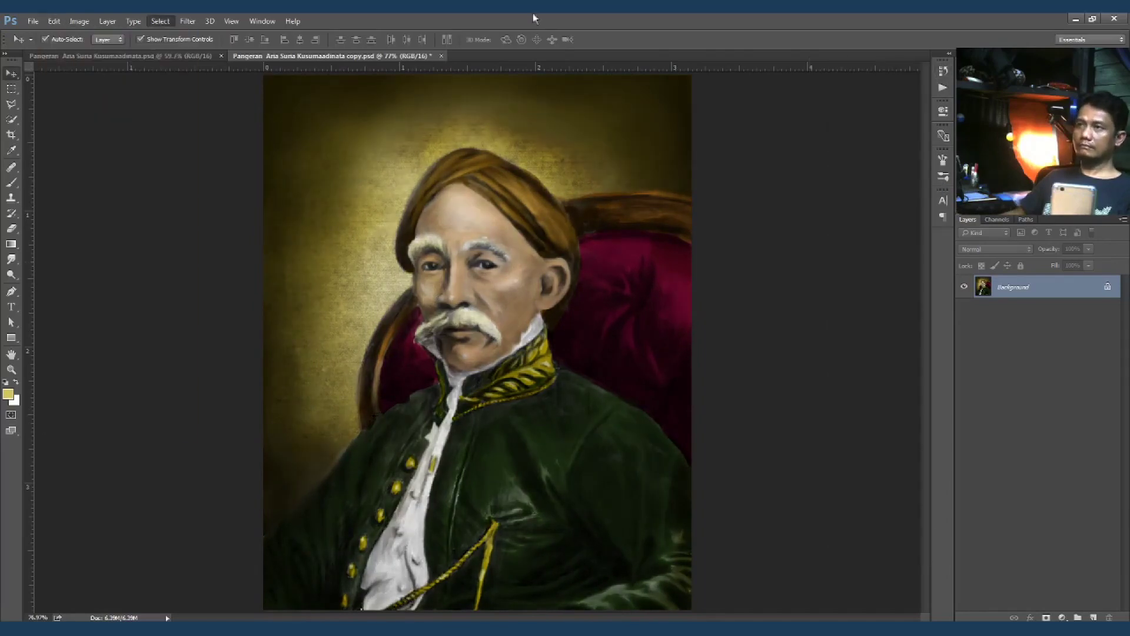
Step: Shift the hue to -3 with Hue/Saturation and slightly adjust Levels
key(ctrl+u)
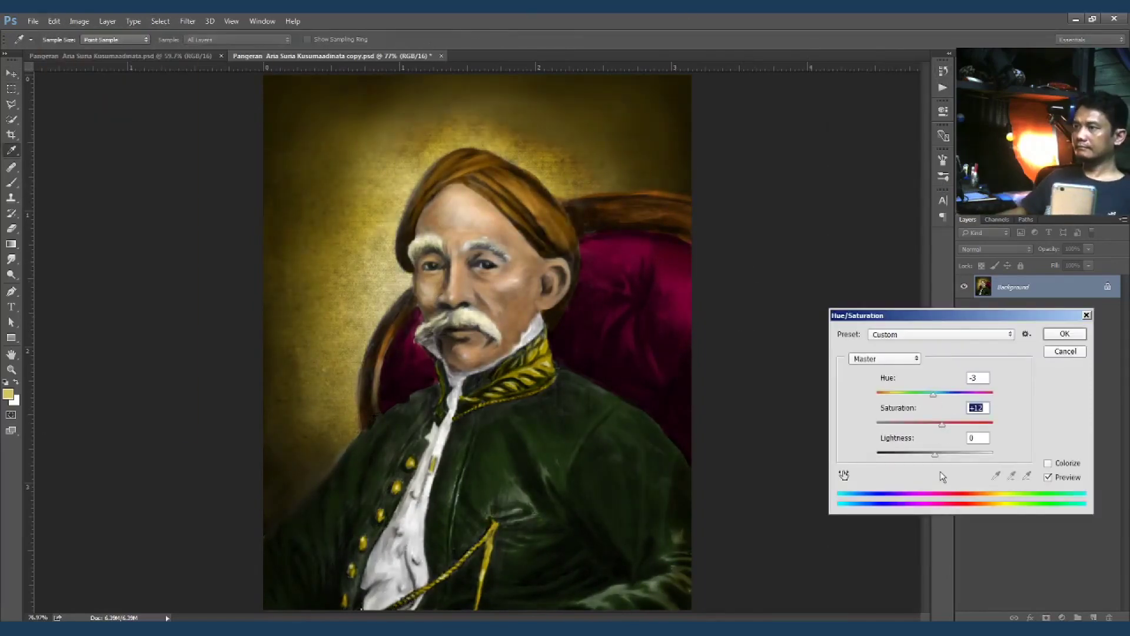
key(Return)
key(ctrl+l)
drag(916, 400, 912, 400)
key(Return)
key(v)
scroll(533, 374, down, 2)
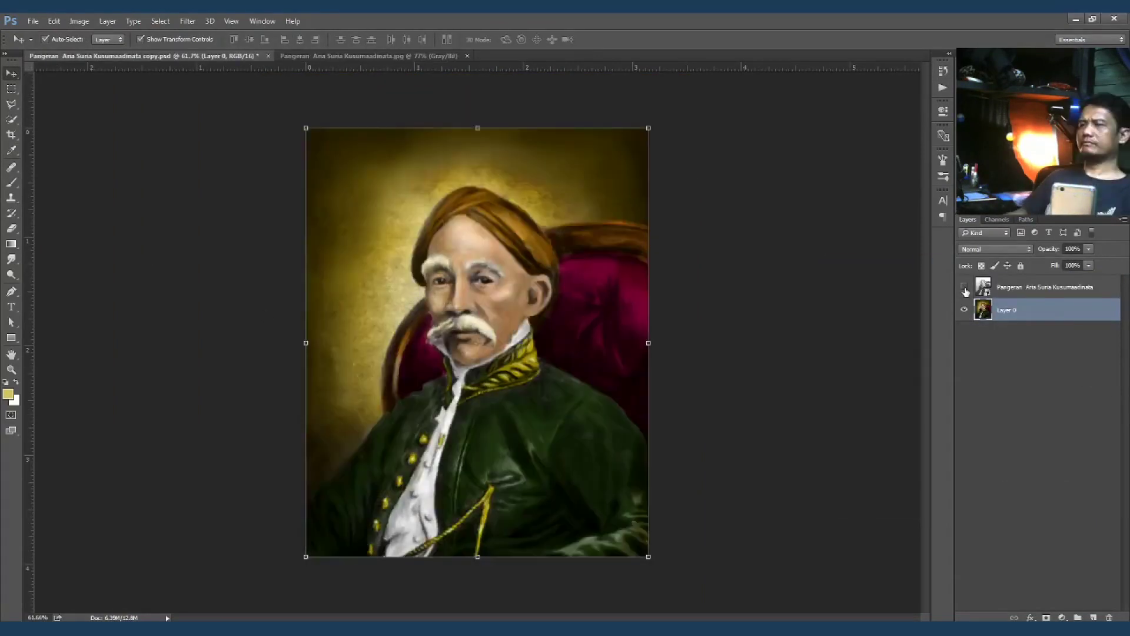
Step: Tile the colorized portrait and original photo vertically side by side, zoomed and panned for comparison
click(262, 21)
click(88, 34)
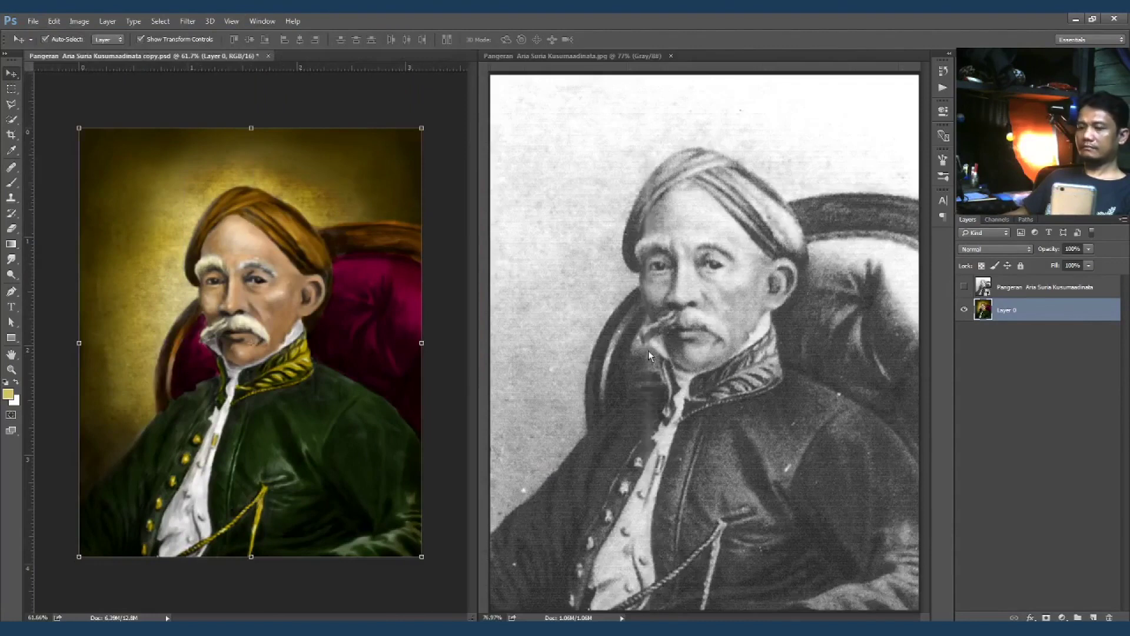
scroll(241, 409, up, 3)
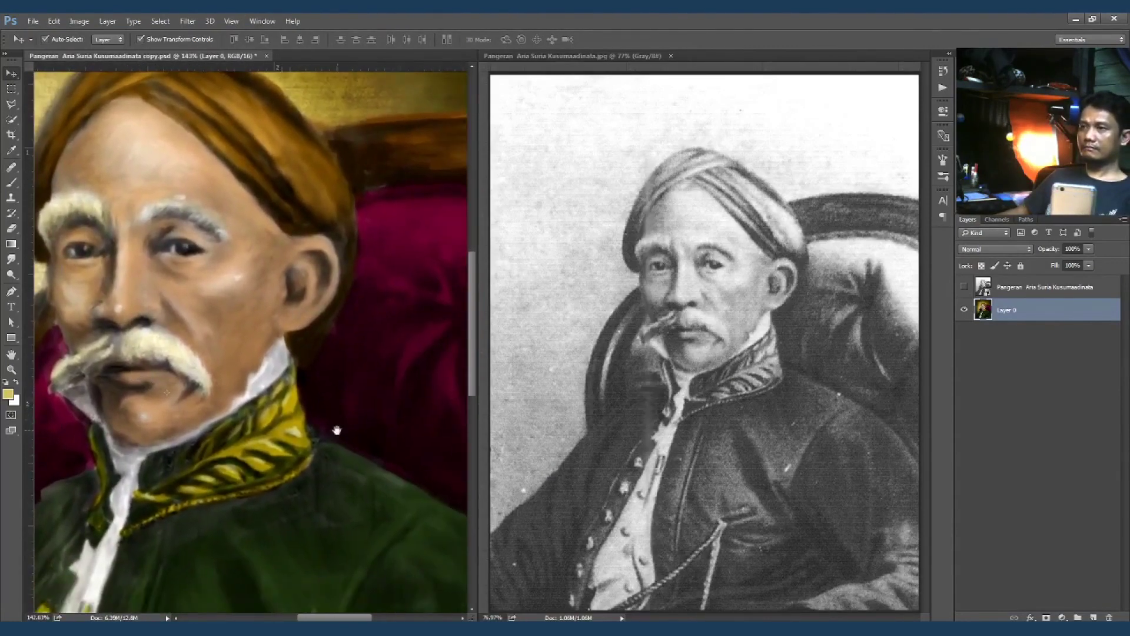
scroll(247, 436, down, 5)
scroll(256, 459, up, 5)
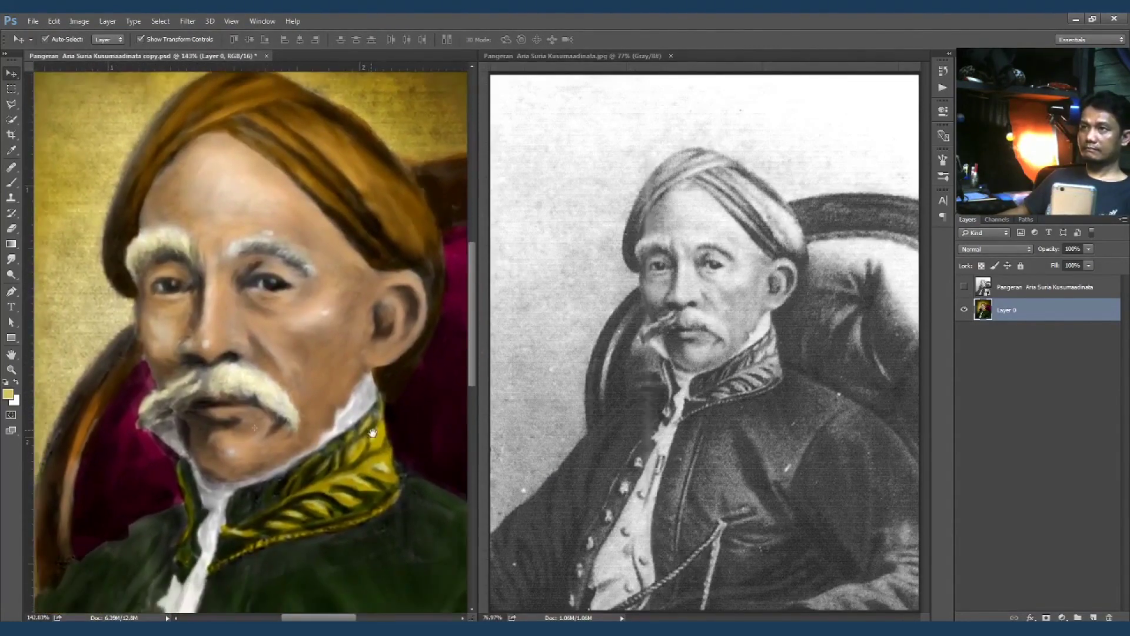
scroll(255, 458, down, 3)
drag(482, 439, 565, 438)
scroll(748, 353, down, 2)
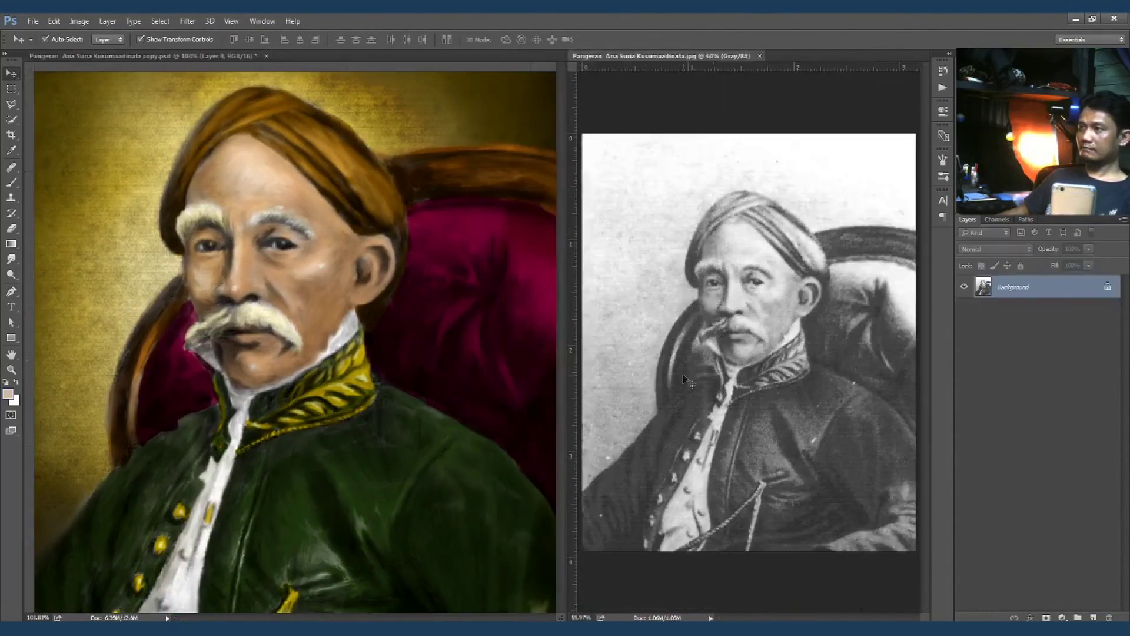
scroll(370, 395, up, 1)
scroll(370, 395, down, 2)
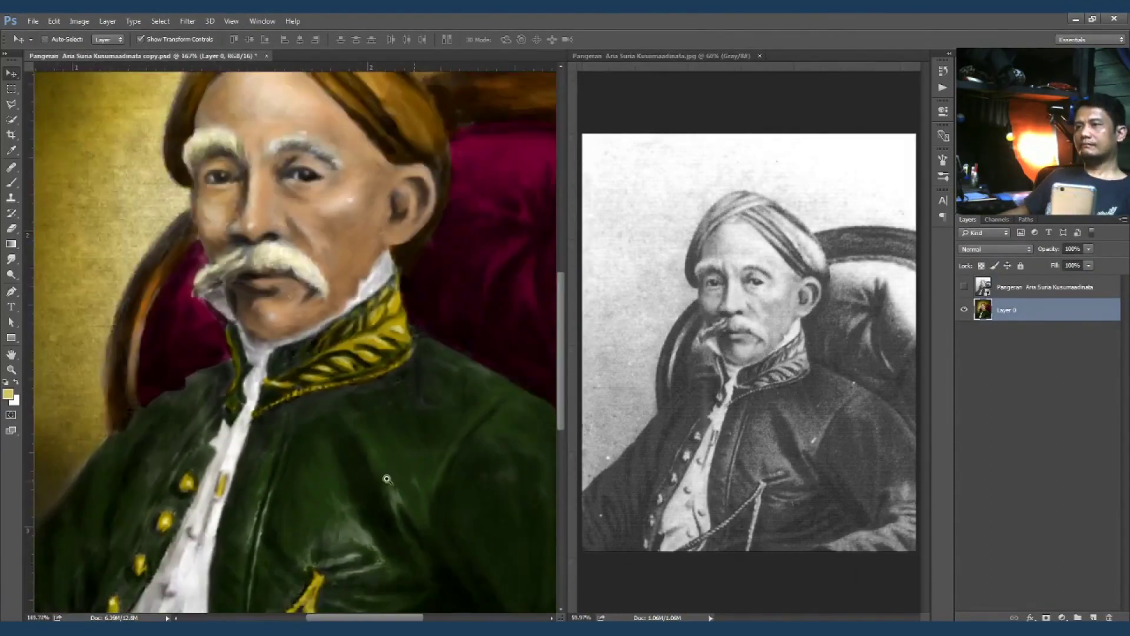
mouse_move(411, 413)
mouse_down()
mouse_move(469, 403)
mouse_move(549, 535)
mouse_up()
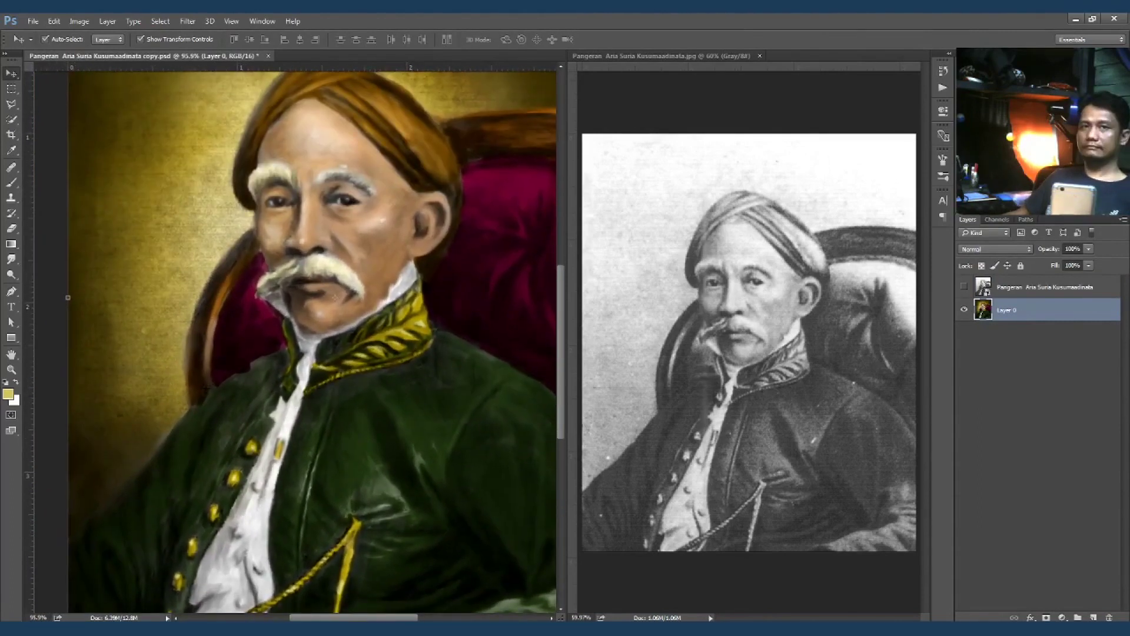
Step: Flatten the portrait into a single Background layer with Ctrl+Shift+E
key(ctrl+shift+e)
scroll(359, 402, down, 2)
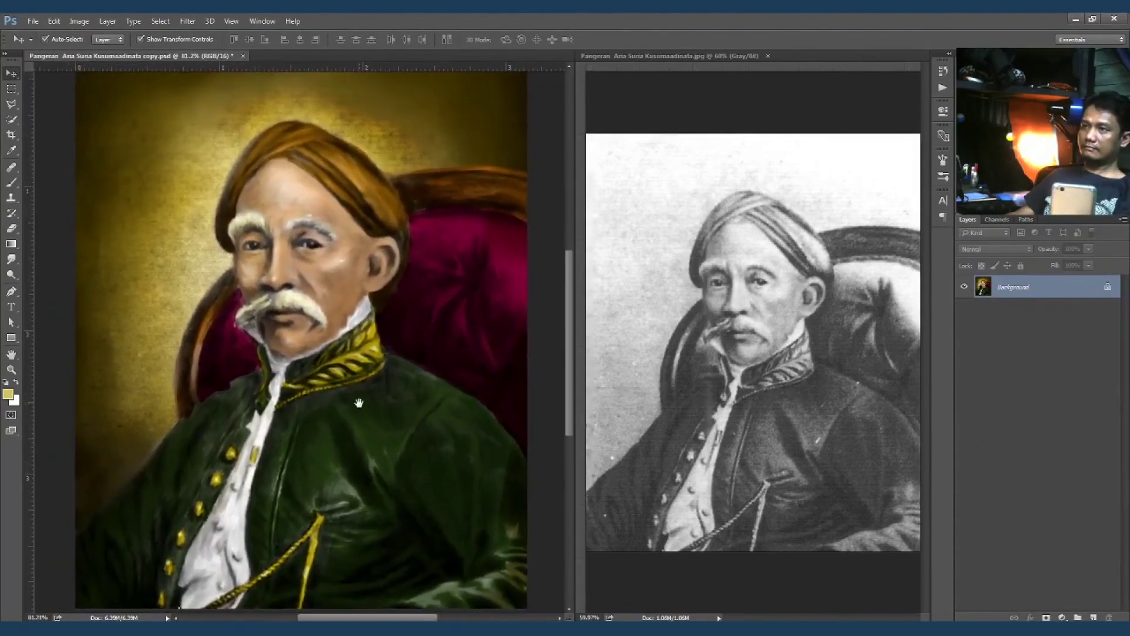
scroll(232, 256, up, 5)
scroll(712, 275, up, 5)
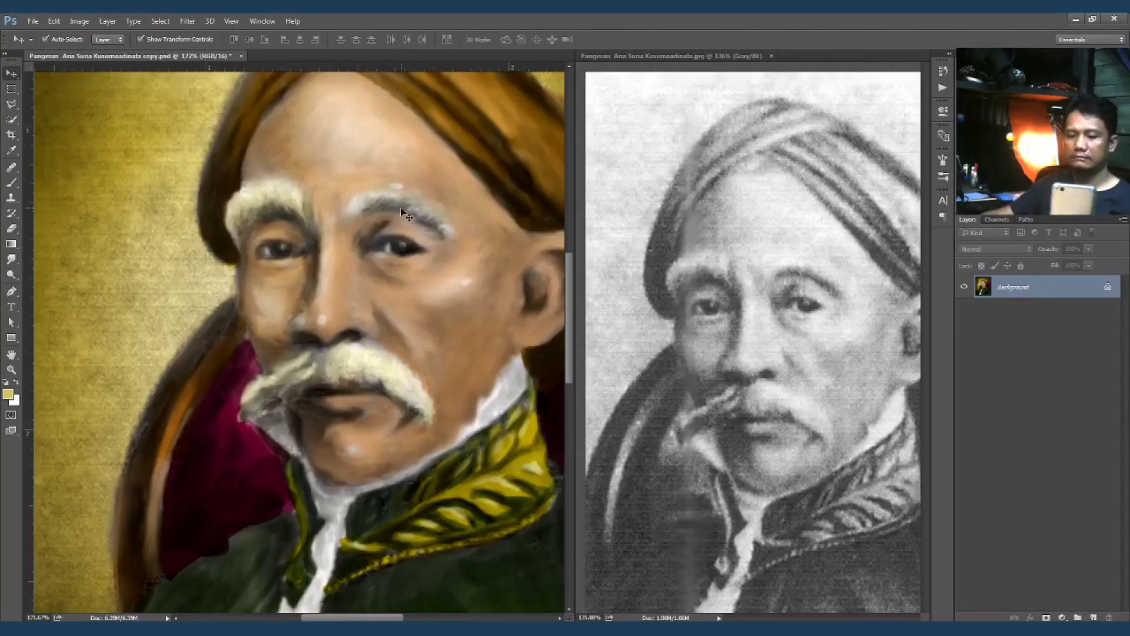
key(r)
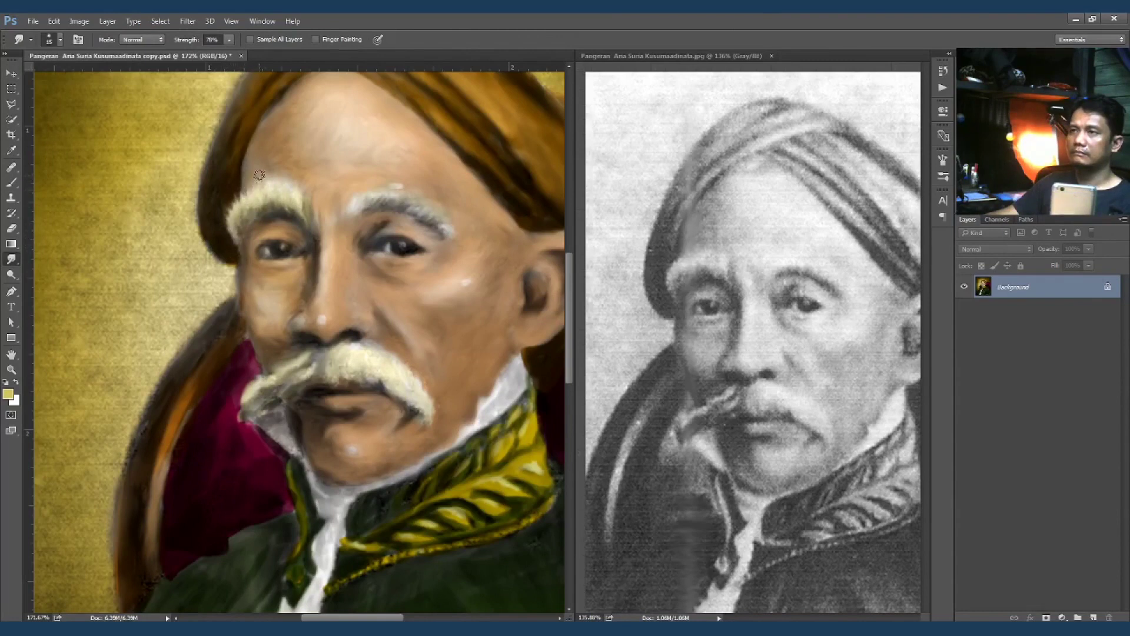
Step: Touch up the face using a smaller Smudge brush and a small 20% opacity paint brush
key(bracketleft)
key(bracketleft)
key(bracketleft)
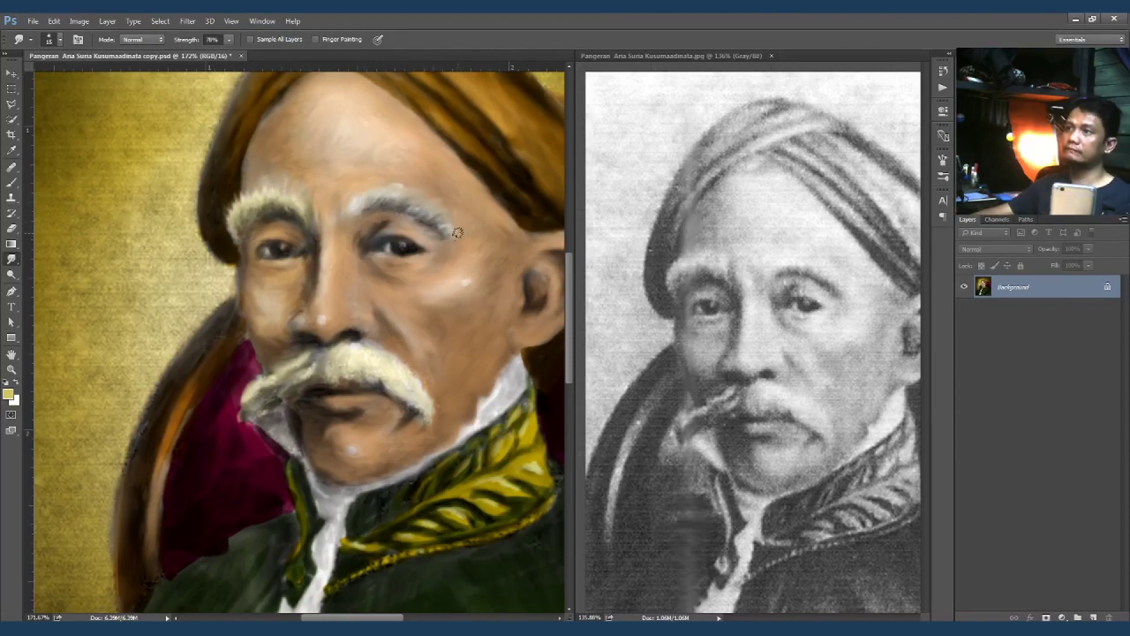
key(b)
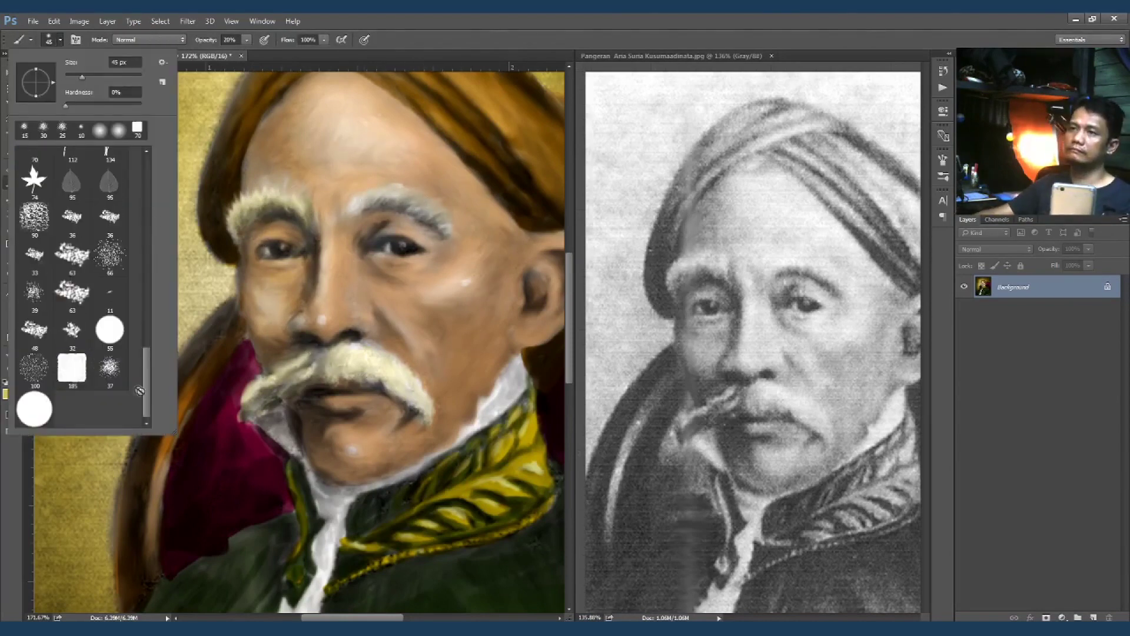
key(bracketleft)
key(bracketleft)
key(bracketleft)
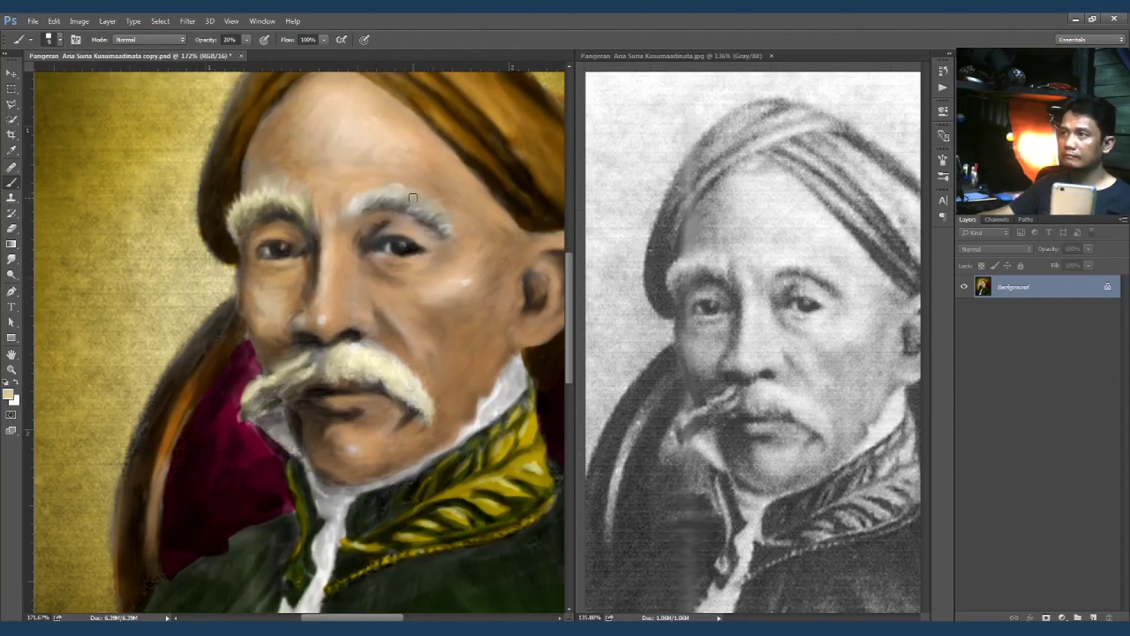
key(r)
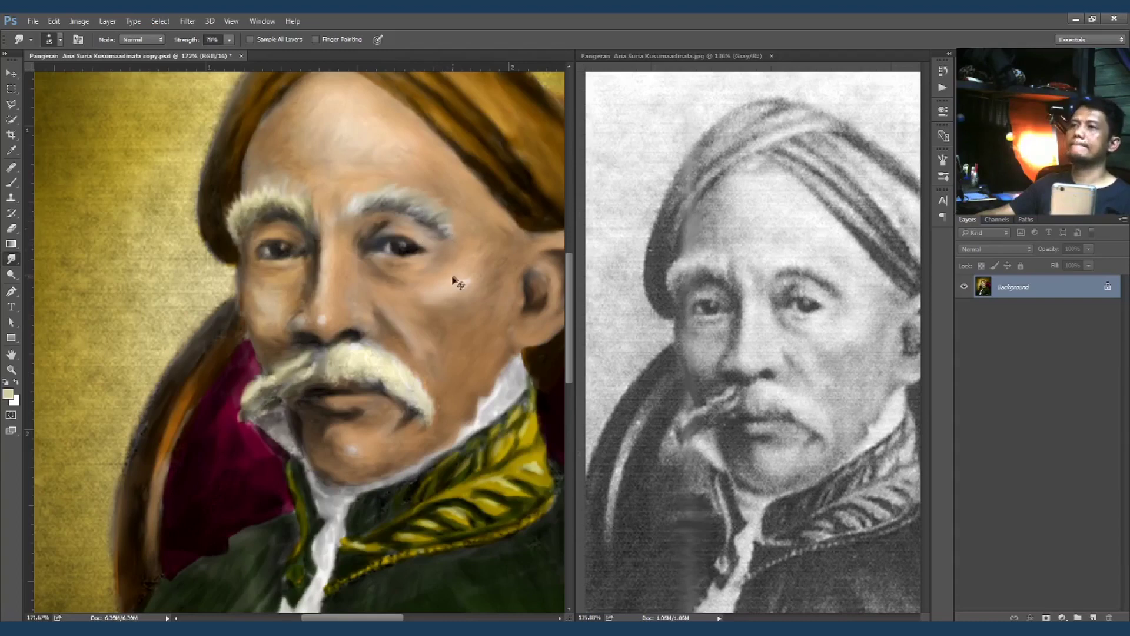
scroll(318, 285, up, 1)
Step: Burn midtones at 50% exposure to darken the turban strands and the chair's right side
key(o)
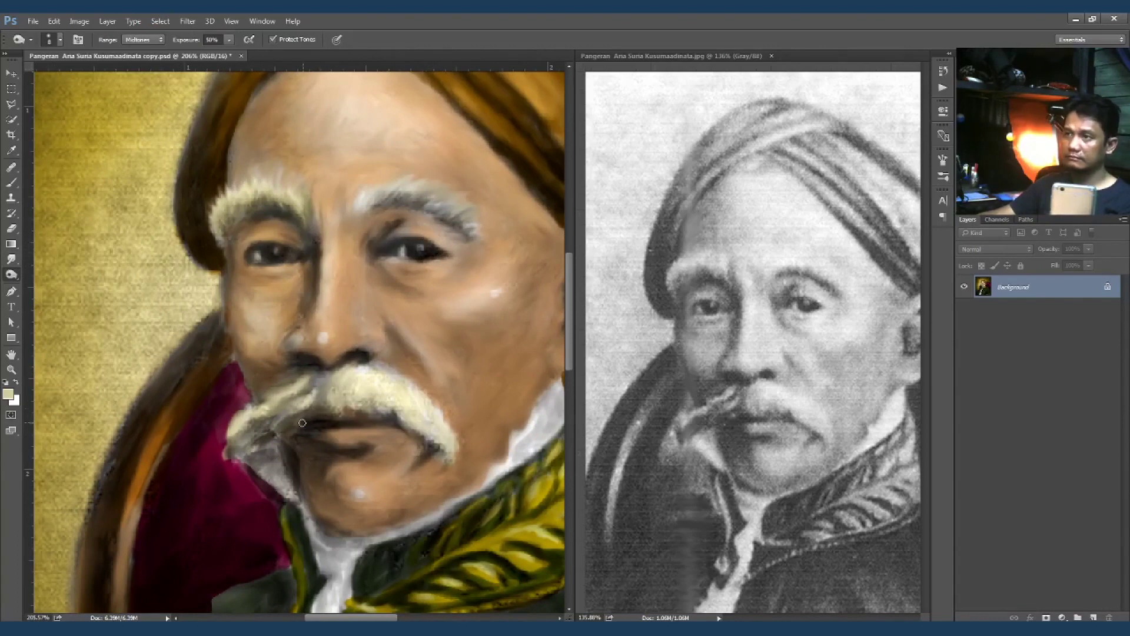
scroll(424, 347, down, 4)
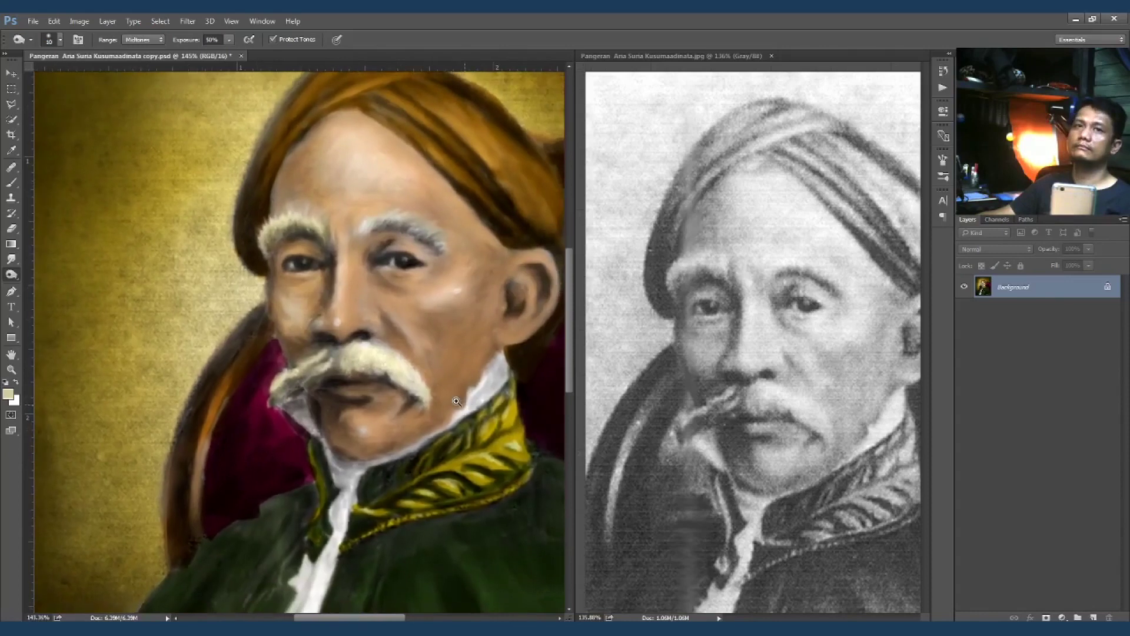
mouse_move(483, 261)
mouse_down()
mouse_move(424, 194)
mouse_move(486, 236)
mouse_up()
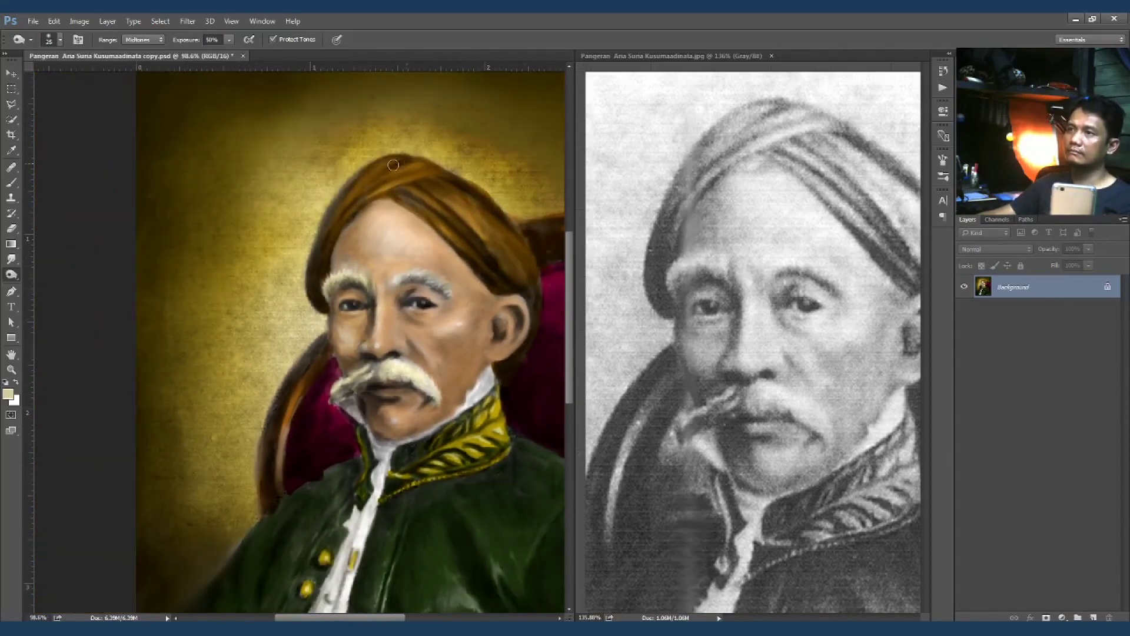
drag(361, 488, 400, 440)
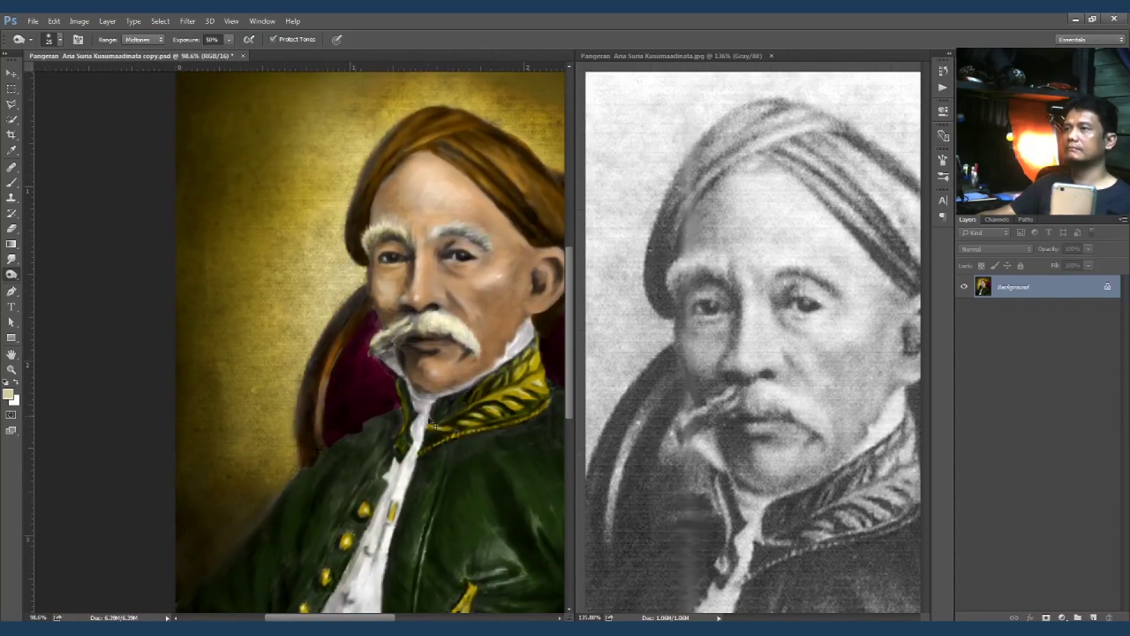
scroll(451, 246, down, 2)
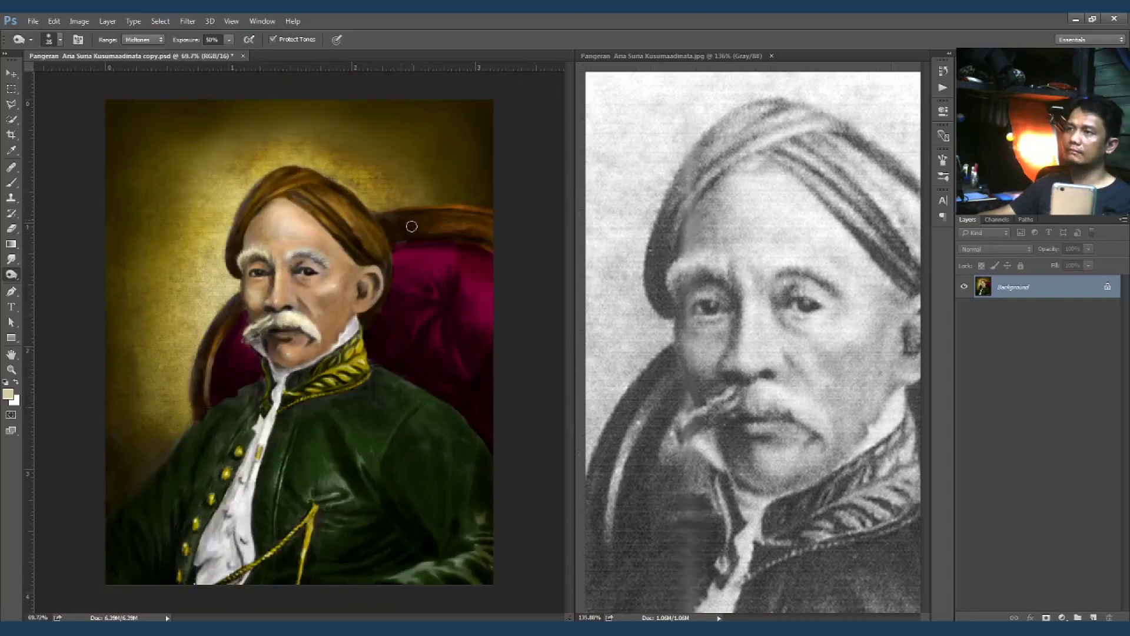
drag(425, 329, 488, 387)
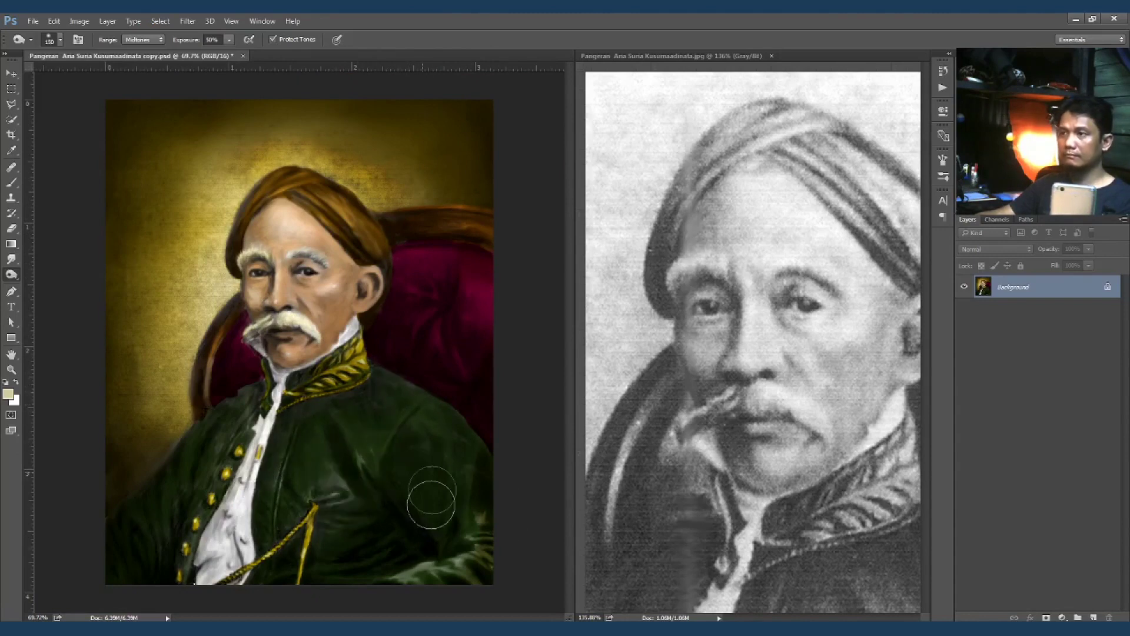
scroll(411, 359, up, 2)
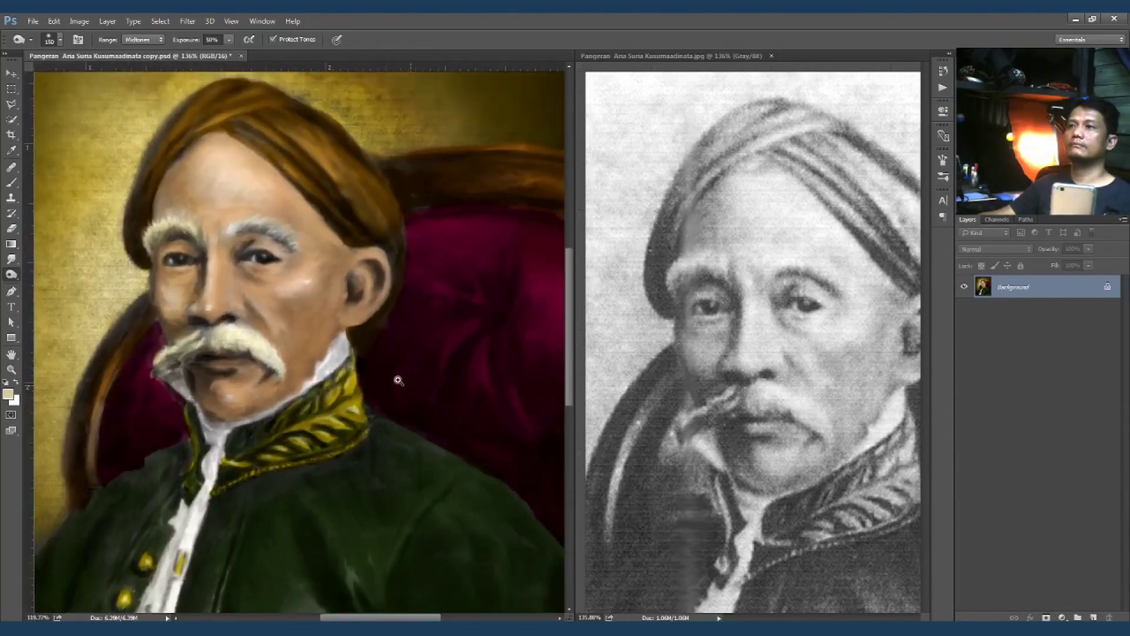
scroll(397, 379, down, 5)
scroll(340, 372, up, 4)
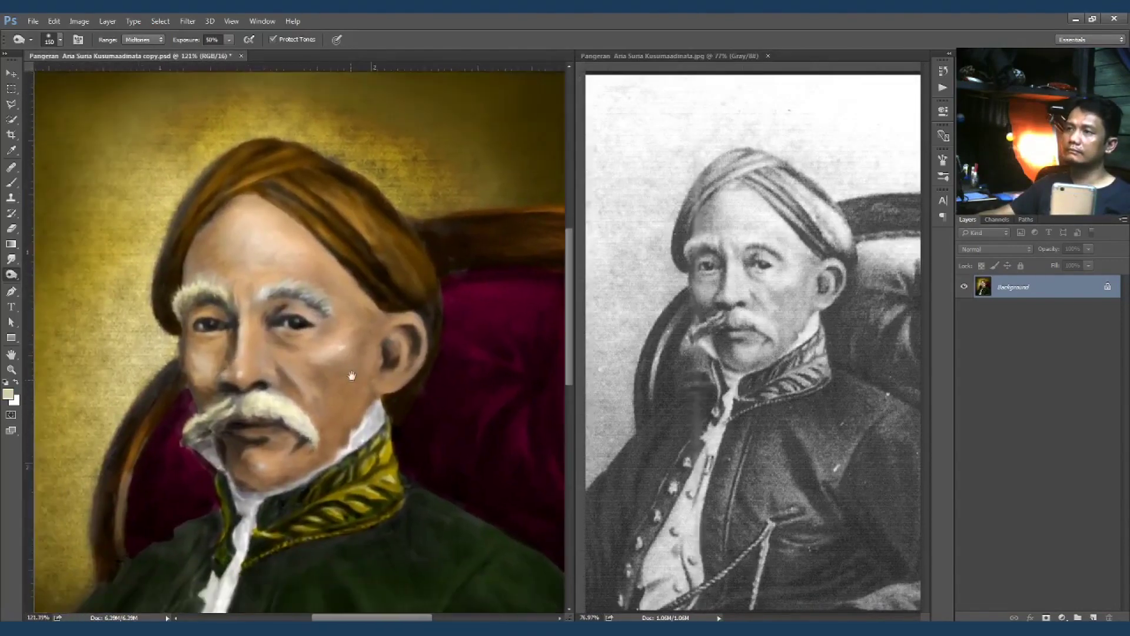
drag(340, 372, 354, 253)
scroll(379, 415, down, 2)
scroll(379, 414, up, 1)
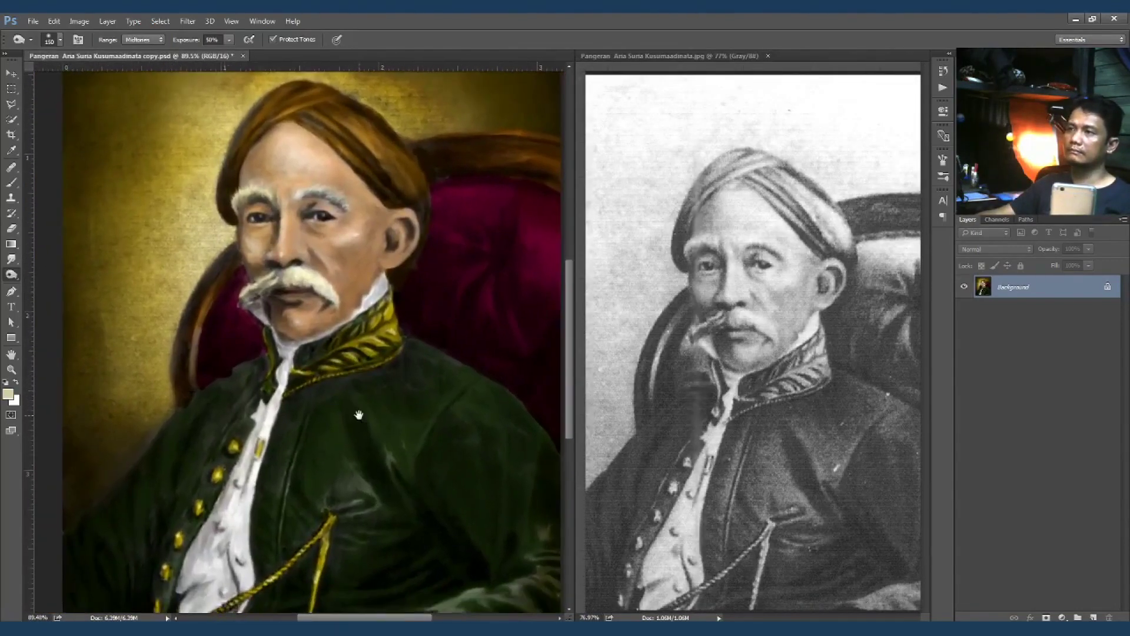